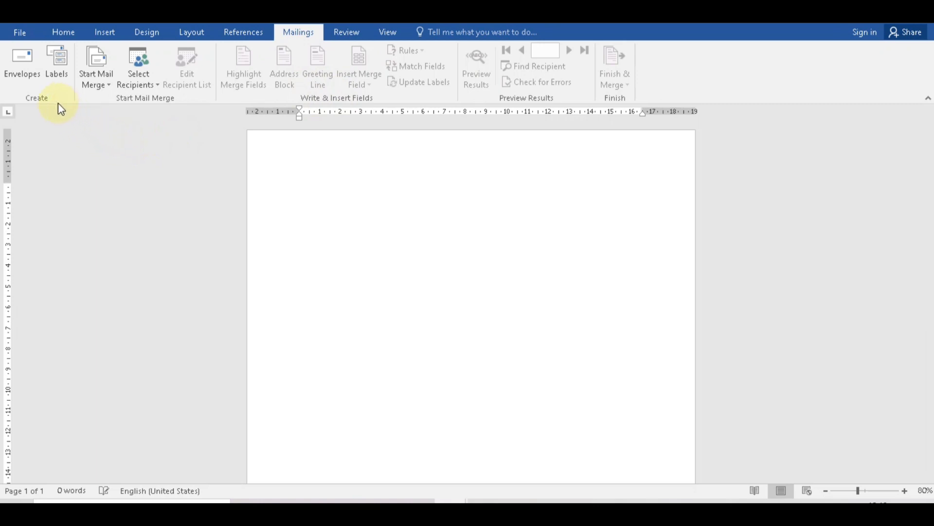
Start a new envelope and clear the old return address.
{"action": "left_click", "coordinate": [29, 66]}
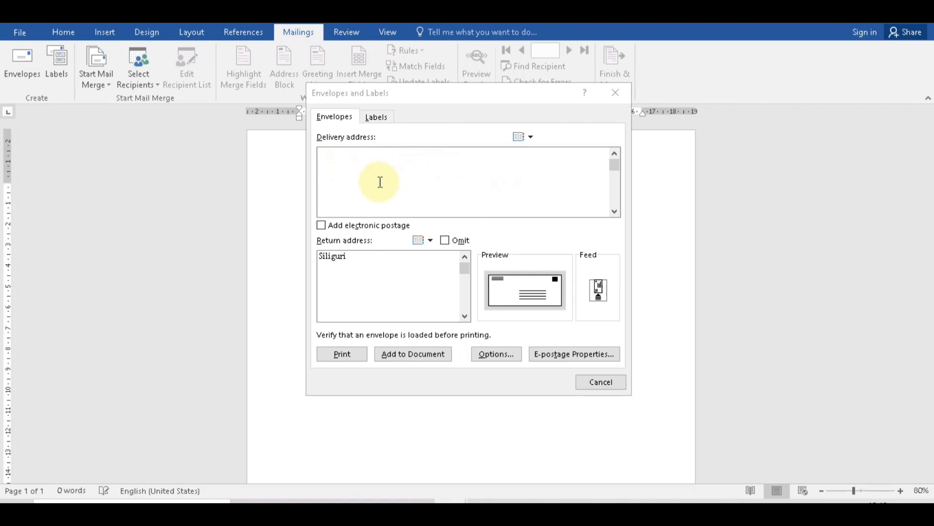
{"action": "left_click", "coordinate": [350, 257]}
{"action": "key", "text": "BackSpace"}
{"action": "key", "text": "BackSpace"}
{"action": "key", "text": "BackSpace"}
{"action": "key", "text": "BackSpace"}
{"action": "key", "text": "BackSpace"}
{"action": "key", "text": "BackSpace"}
{"action": "key", "text": "BackSpace"}
{"action": "key", "text": "BackSpace"}
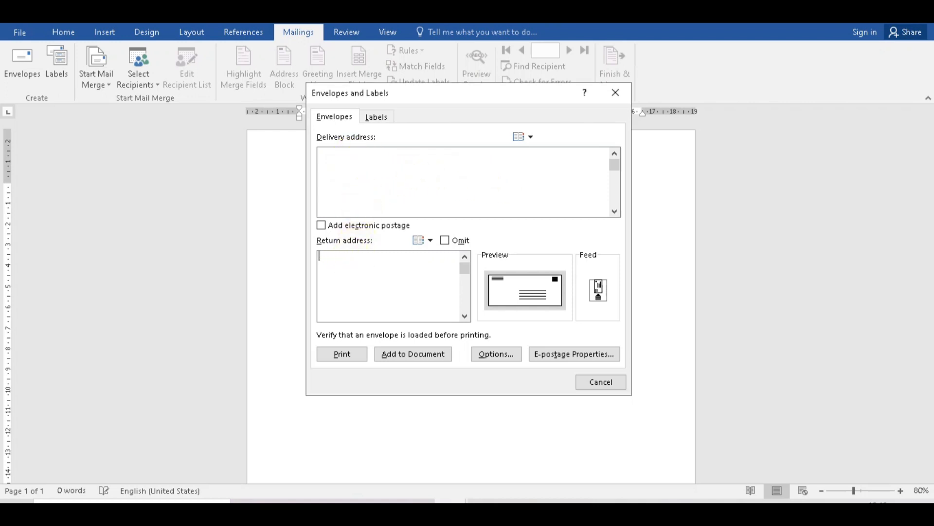
Enter the delivery address headed 'To,' with the recipient's name, locality, city, PIN, state and country lines.
{"action": "left_click", "coordinate": [350, 165]}
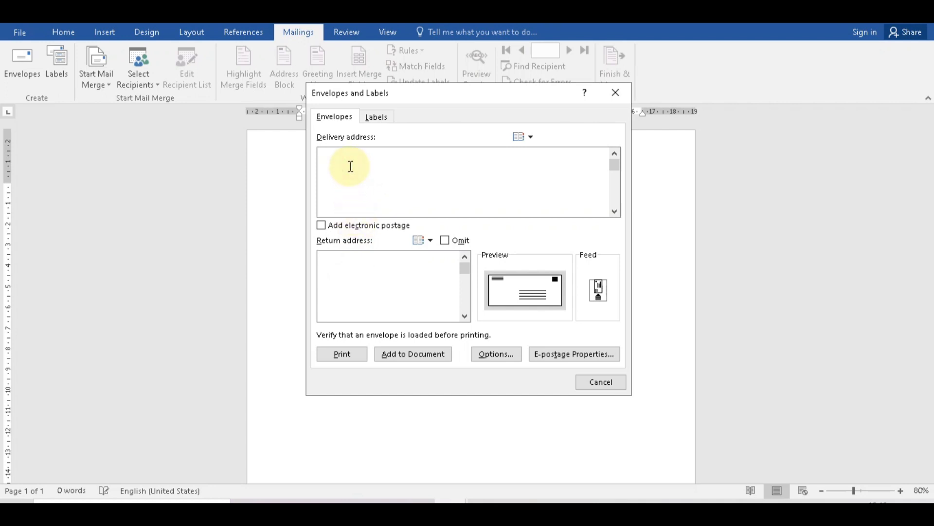
{"action": "type", "text": "Champasari"}
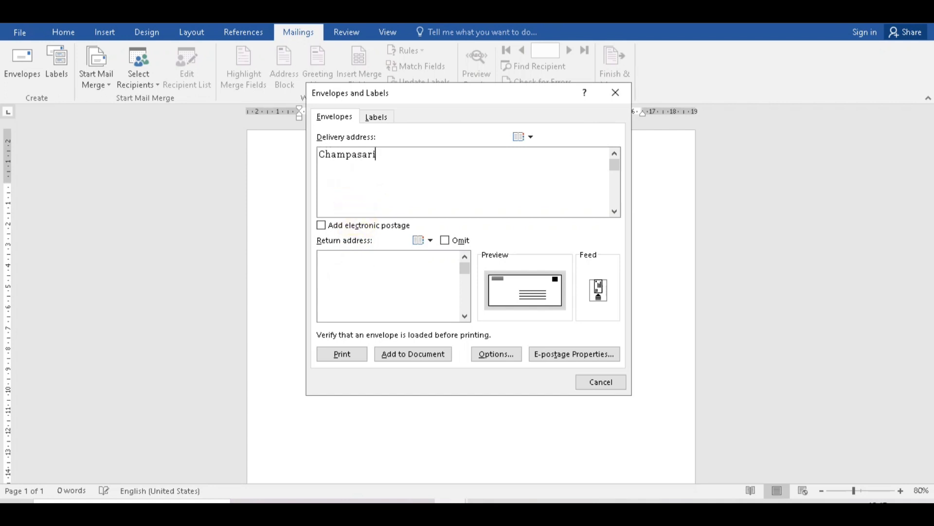
{"action": "key", "text": "Home"}
{"action": "type", "text": "To,"}
{"action": "key", "text": "Return"}
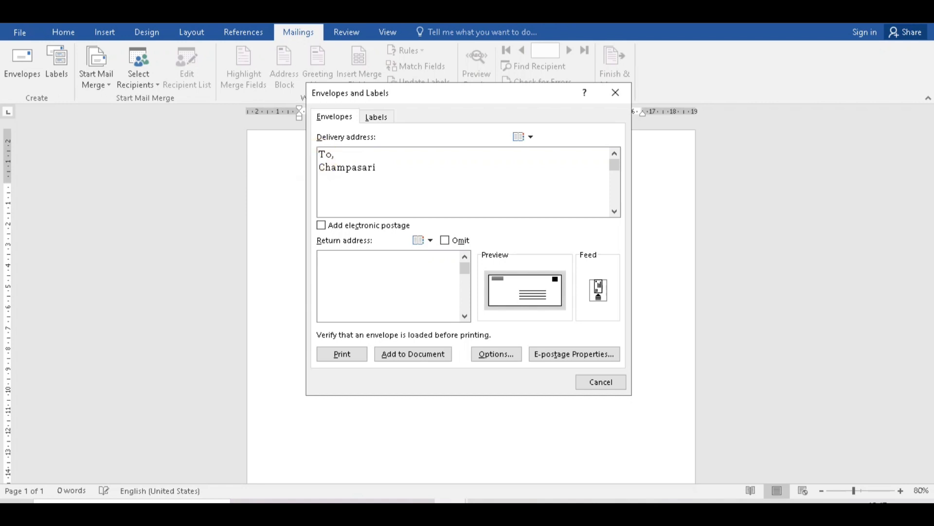
{"action": "key", "text": "Return"}
{"action": "left_click", "coordinate": [381, 180]}
{"action": "type", "text": ", Siliguri"}
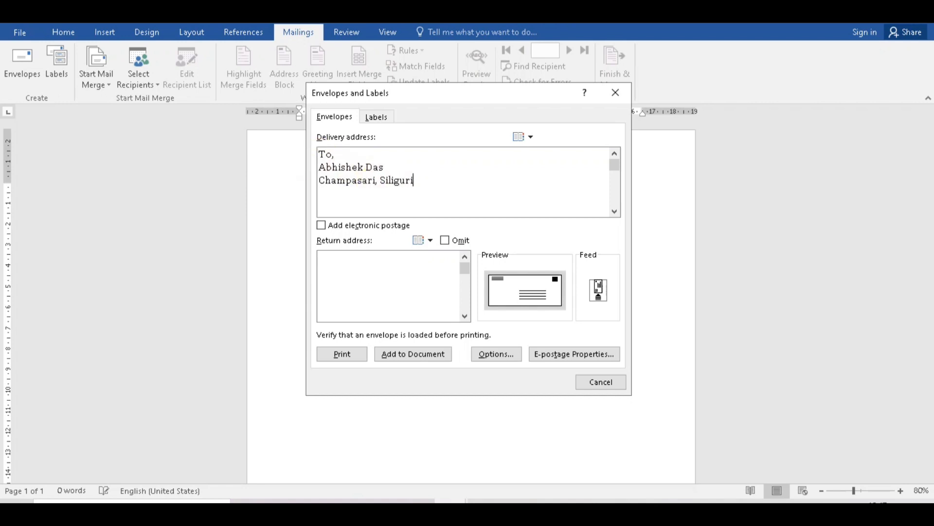
{"action": "type", "text": ", Darjeeling 734003"}
{"action": "key", "text": "Return"}
{"action": "type", "text": "West Bengal, India"}
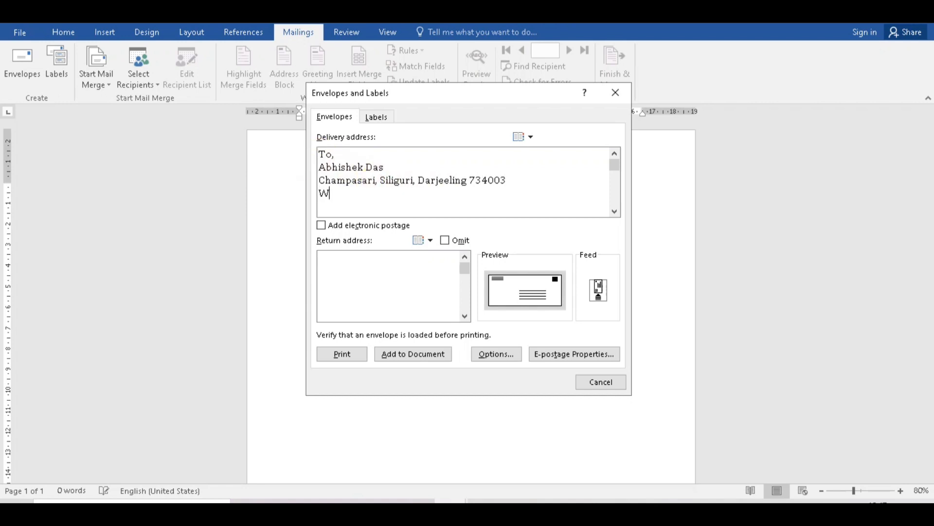
Enter the school's name, location and phone number as the return address, adding the number to the delivery address too.
{"action": "left_click", "coordinate": [341, 275]}
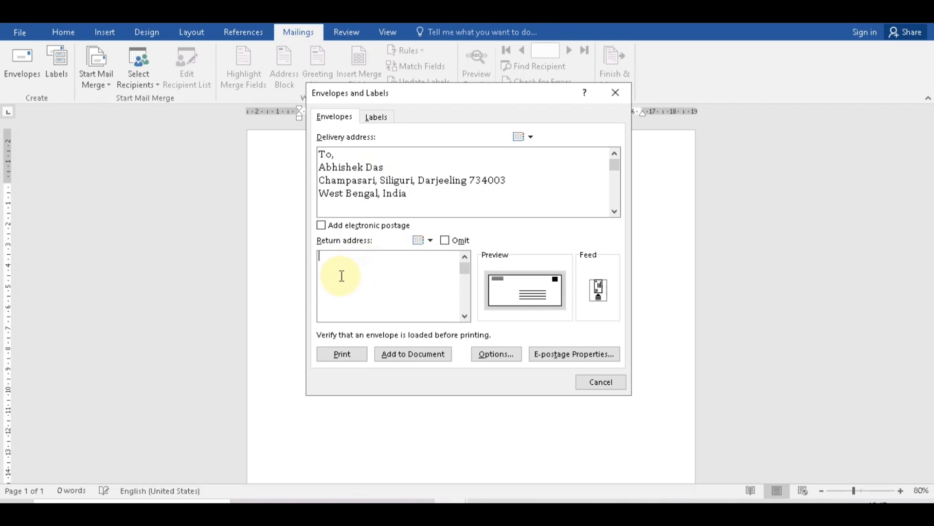
{"action": "type", "text": "S"}
{"action": "key", "text": "BackSpace"}
{"action": "type", "text": "Abhiyaan "}
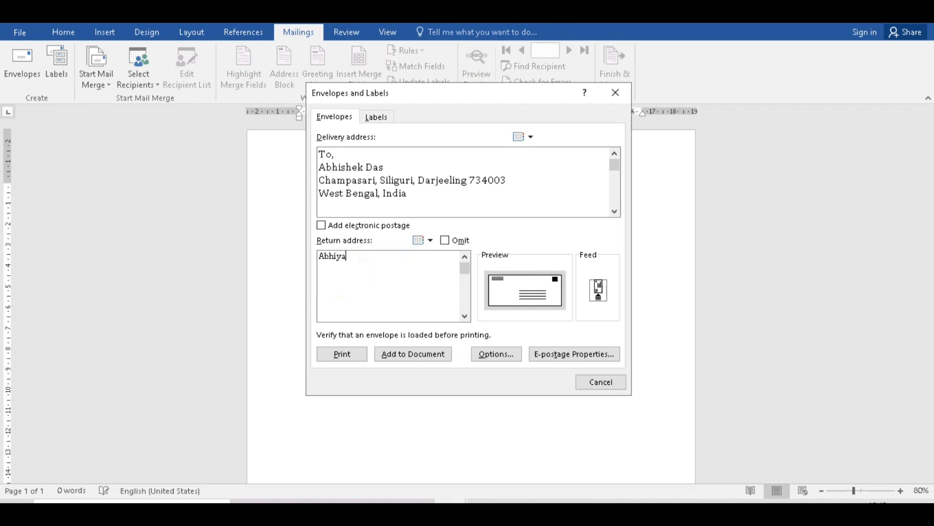
{"action": "type", "text": "School"}
{"action": "key", "text": "Return"}
{"action": "type", "text": "Darjelling, West Bengal, India"}
{"action": "key", "text": "Return"}
{"action": "type", "text": "123456789"}
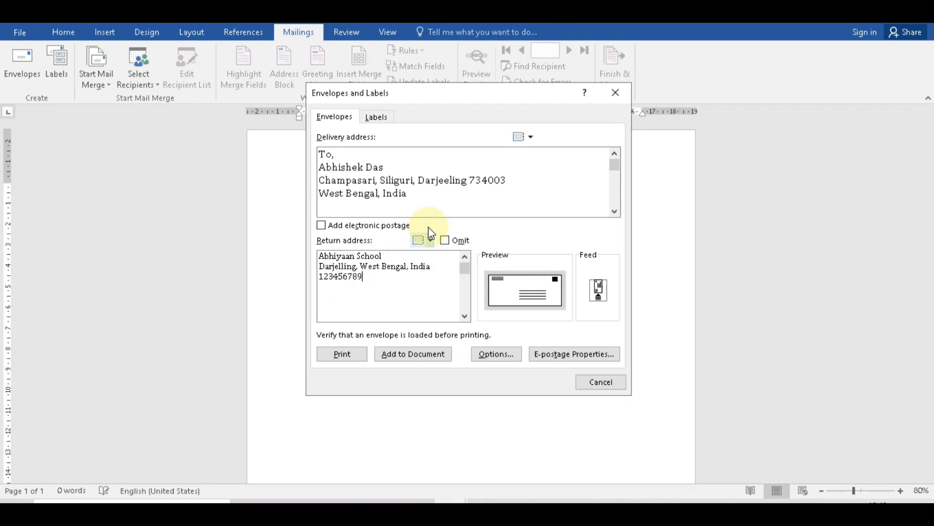
{"action": "left_click", "coordinate": [426, 204]}
{"action": "type", "text": "123456789"}
{"action": "left_click", "coordinate": [386, 276]}
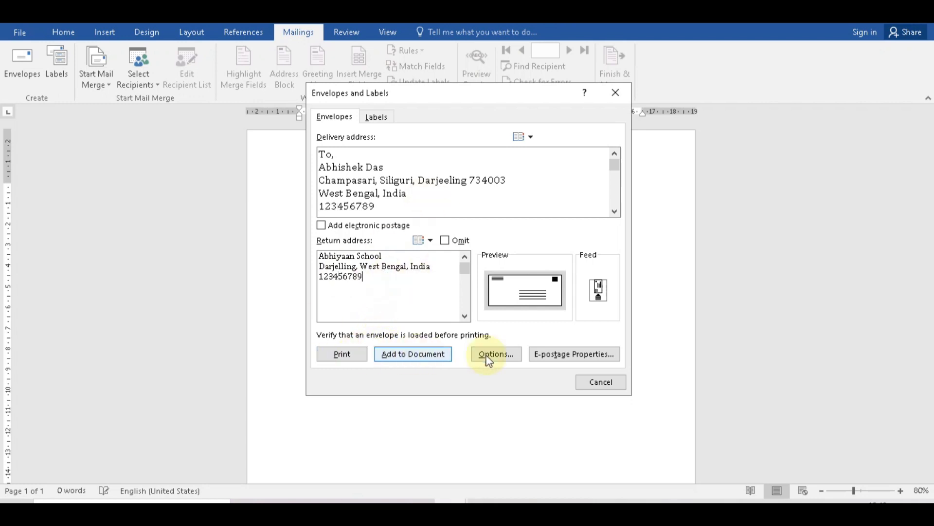
Try Size 9, keep the envelope at Size 10, and bring up the delivery address font settings.
{"action": "left_click", "coordinate": [509, 356]}
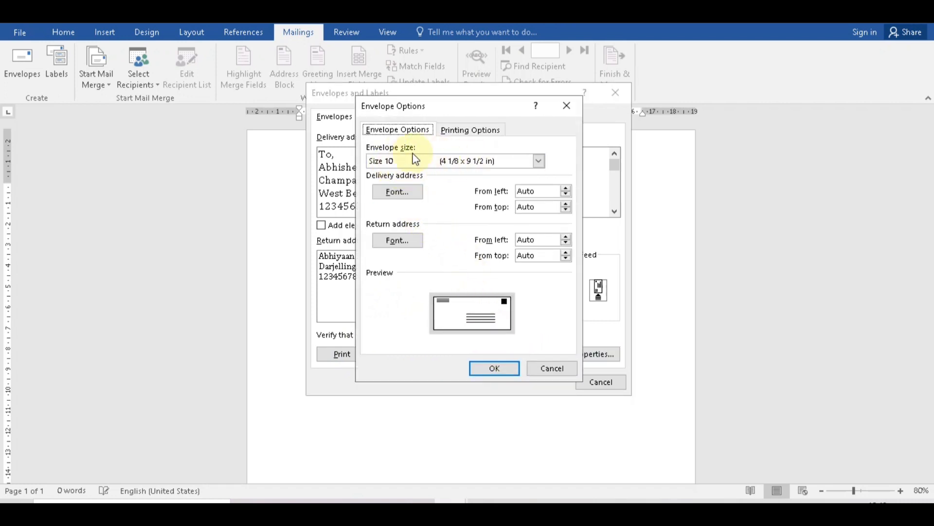
{"action": "left_click", "coordinate": [538, 161]}
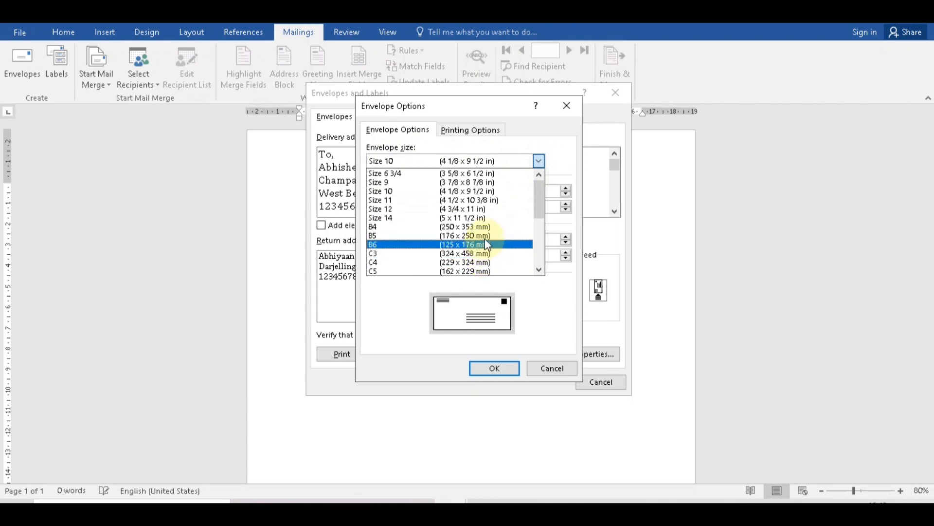
{"action": "left_click", "coordinate": [483, 182]}
{"action": "left_click", "coordinate": [539, 161]}
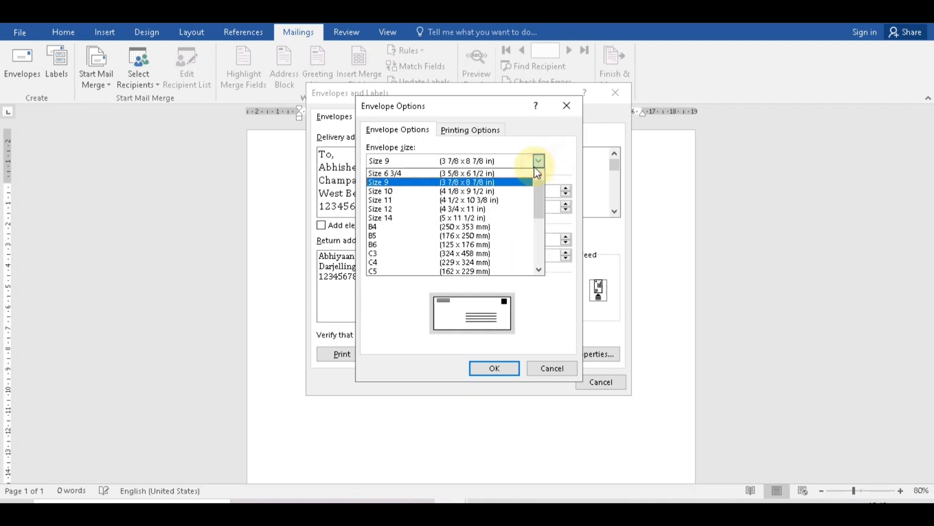
{"action": "left_click", "coordinate": [470, 191]}
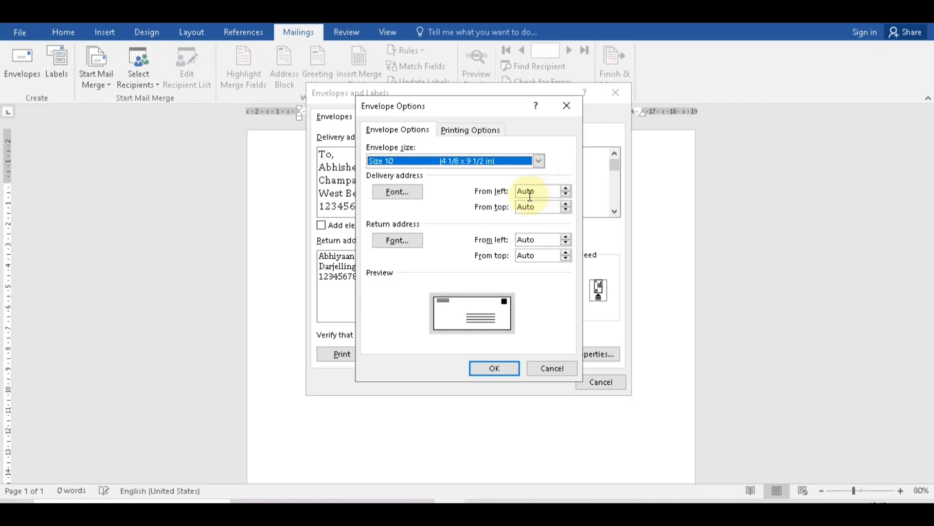
{"action": "left_click", "coordinate": [409, 195]}
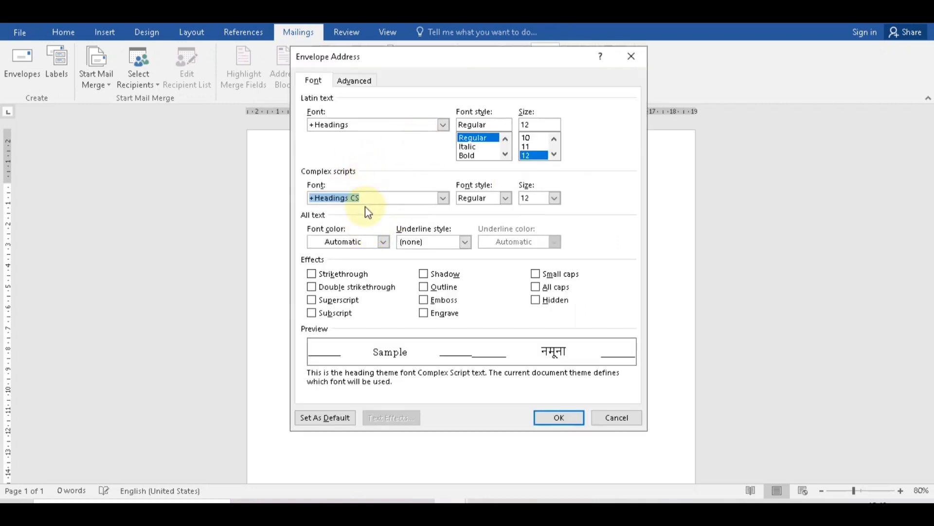
Leave the delivery address font at +Headings unchanged.
{"action": "left_click", "coordinate": [443, 125]}
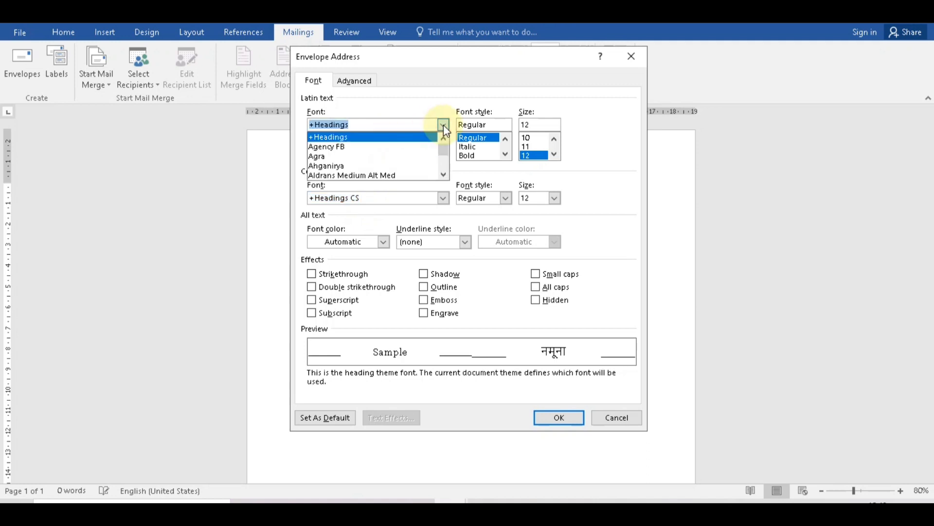
{"action": "left_click", "coordinate": [444, 125]}
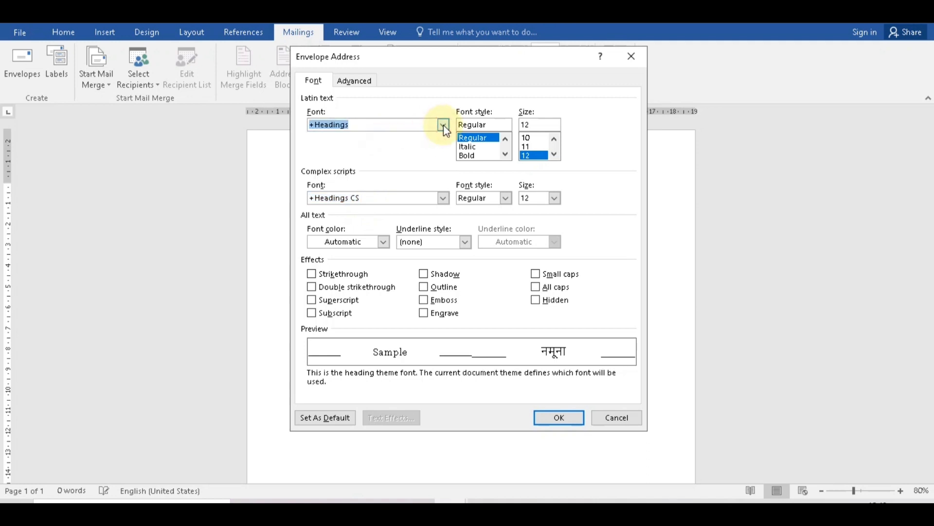
{"action": "left_click", "coordinate": [631, 56]}
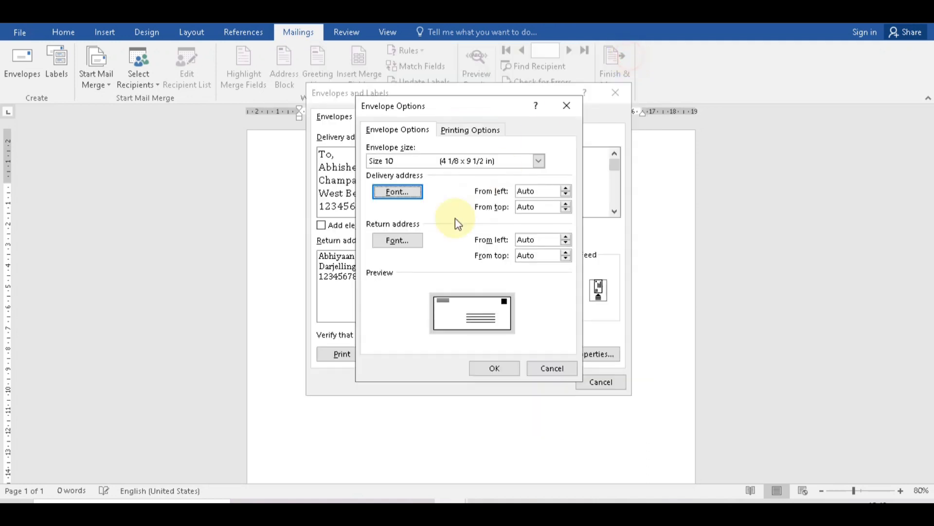
Set the return address font colour to light blue, keeping +Headings, and confirm.
{"action": "left_click", "coordinate": [402, 238]}
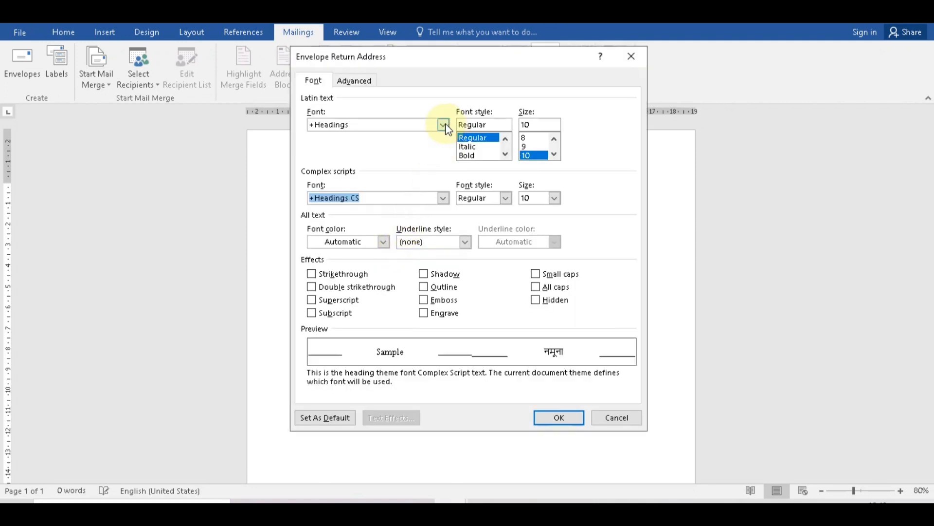
{"action": "left_click", "coordinate": [443, 125]}
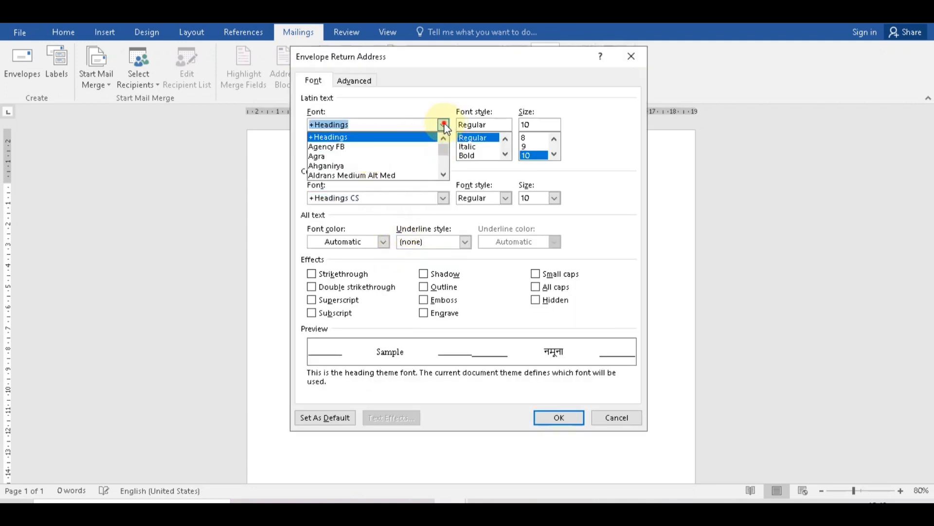
{"action": "left_click", "coordinate": [444, 125]}
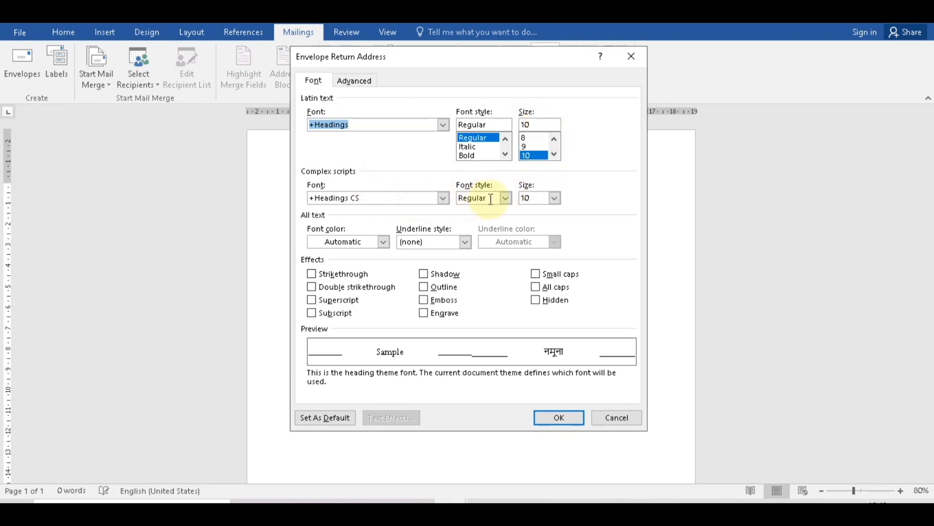
{"action": "left_click", "coordinate": [384, 242]}
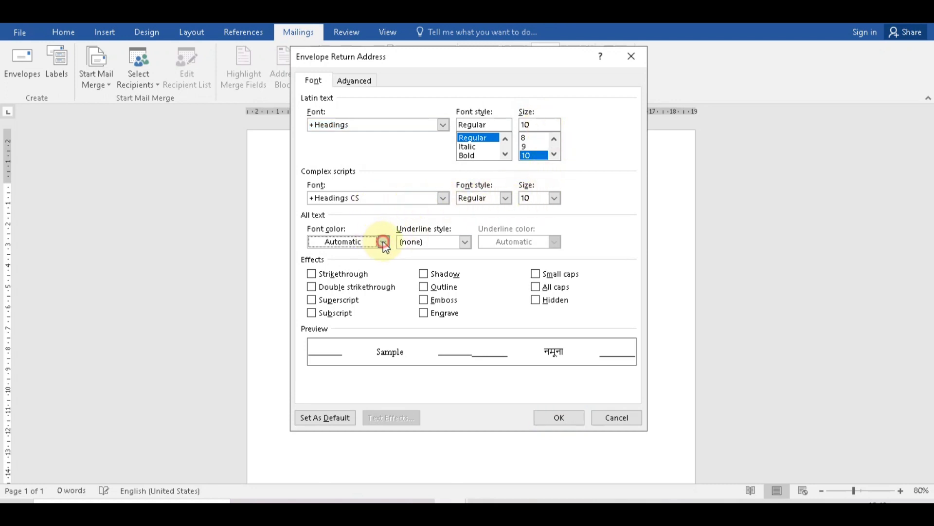
{"action": "left_click", "coordinate": [384, 242]}
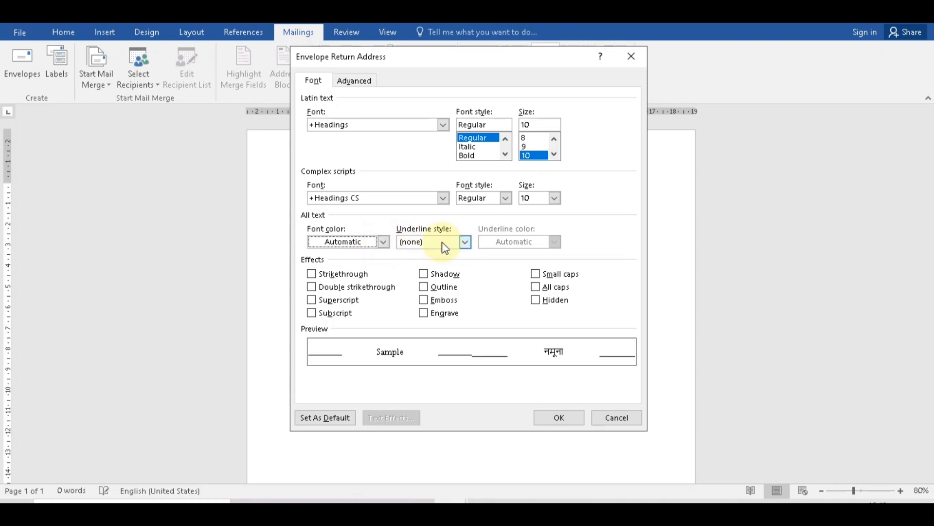
{"action": "left_click", "coordinate": [383, 241]}
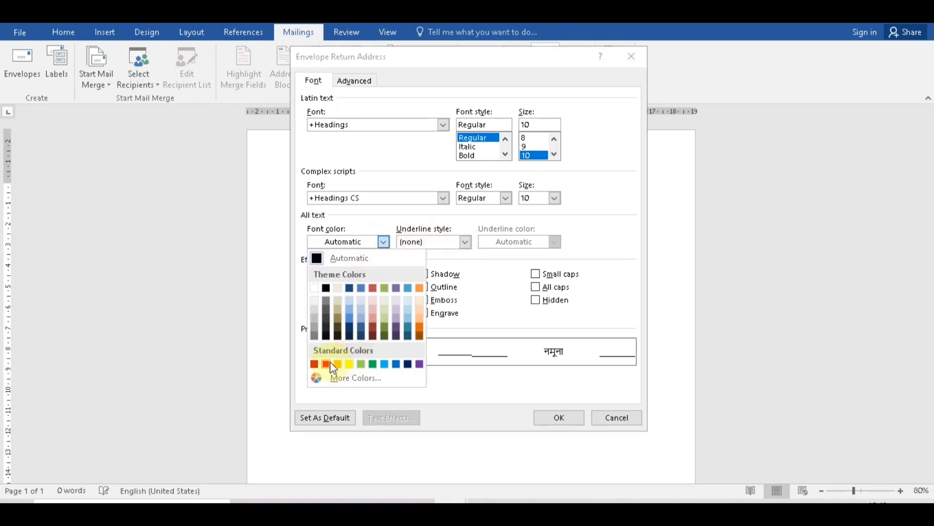
{"action": "left_click", "coordinate": [385, 364]}
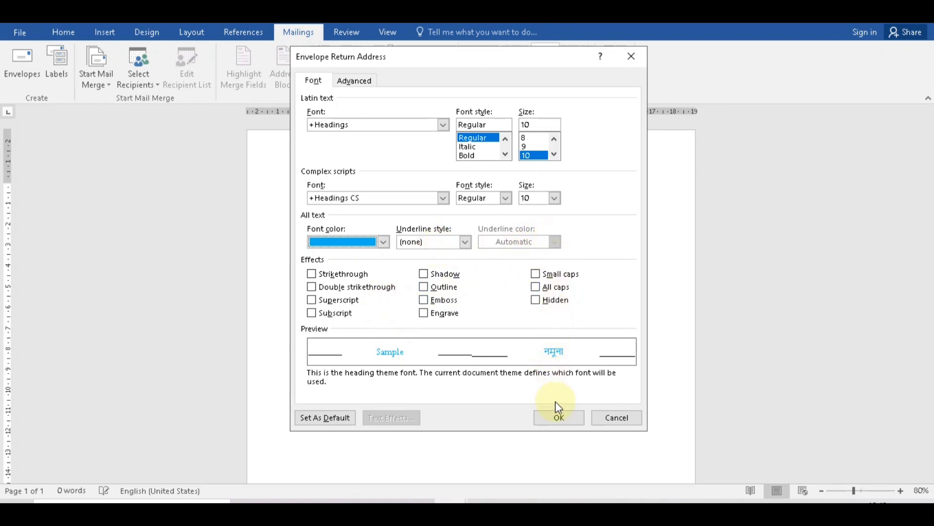
{"action": "left_click", "coordinate": [558, 417]}
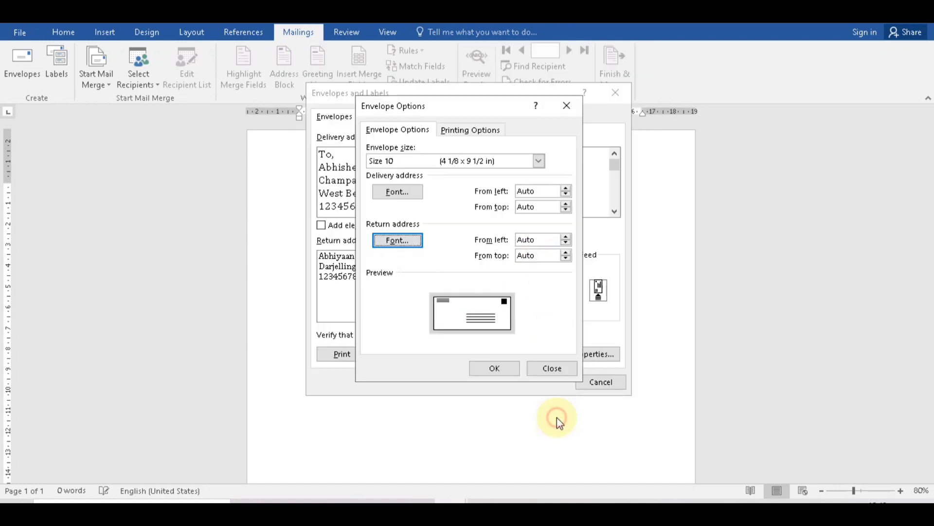
{"action": "left_click", "coordinate": [492, 368]}
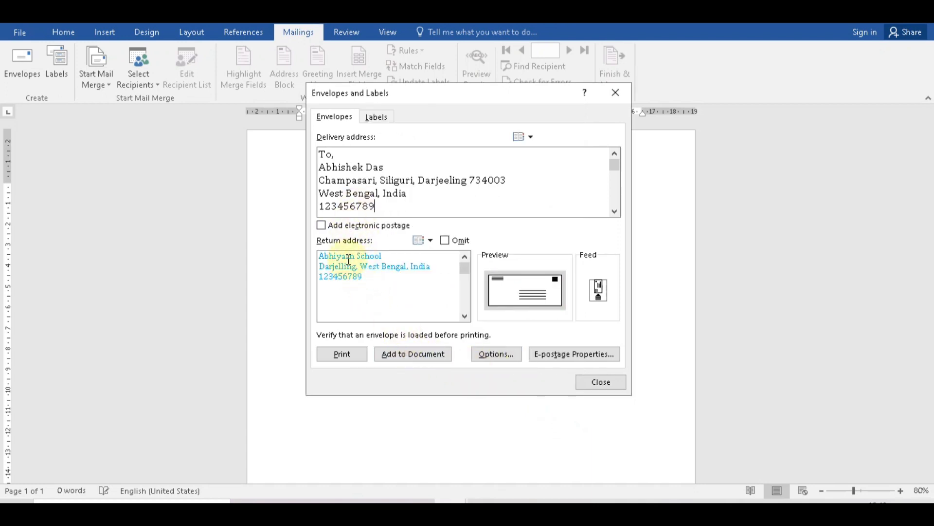
{"action": "left_click", "coordinate": [419, 358]}
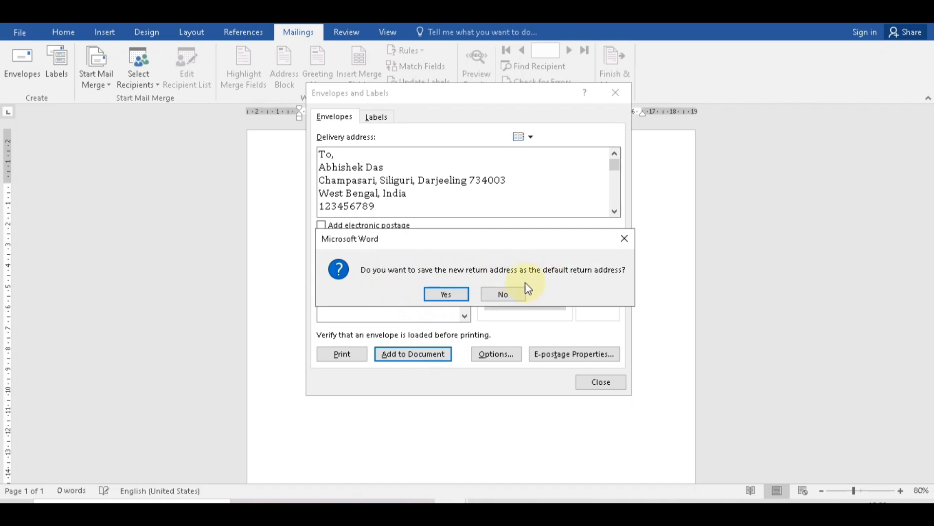
{"action": "left_click", "coordinate": [444, 292]}
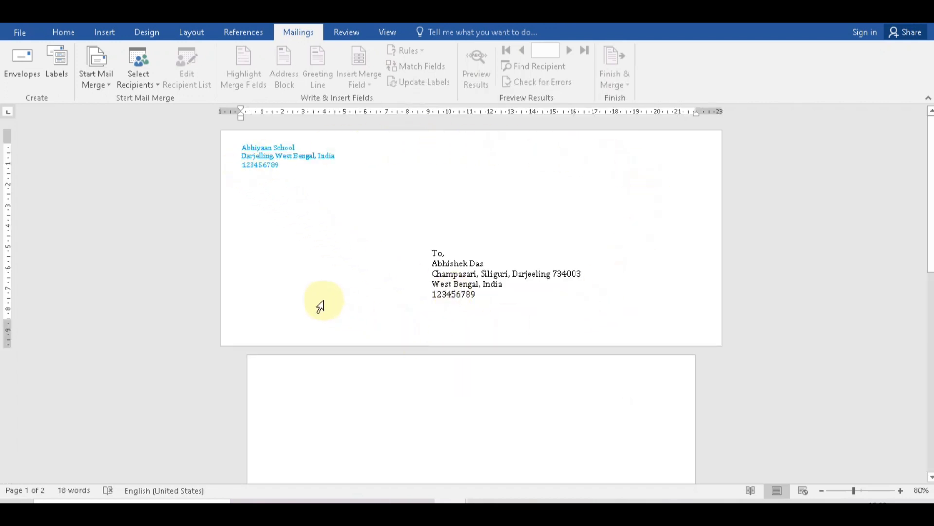
{"action": "left_click", "coordinate": [283, 155]}
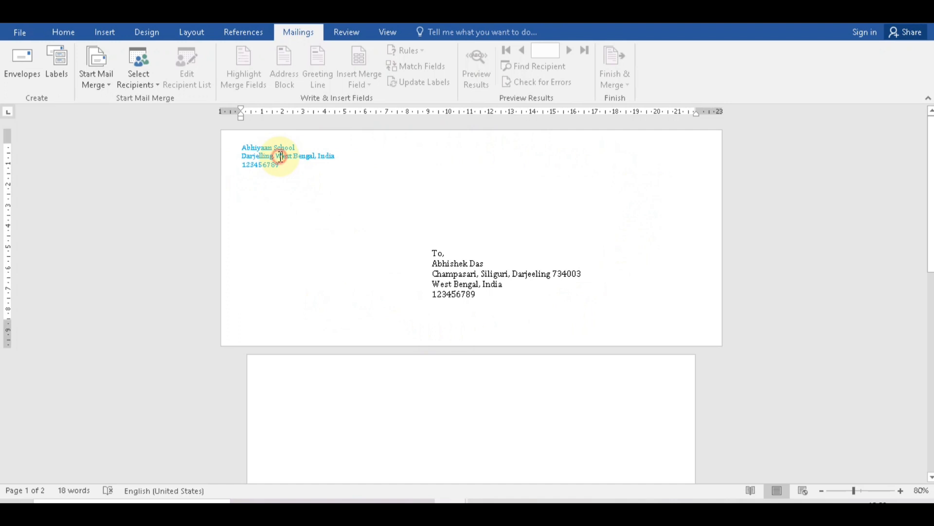
{"action": "left_click", "coordinate": [455, 266]}
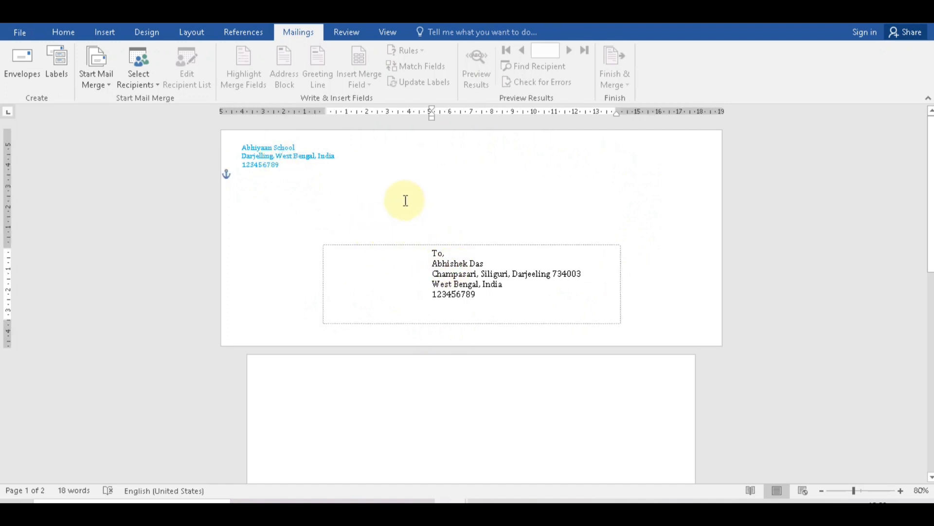
Preview the envelope for printing, then close the document without saving.
{"action": "left_click", "coordinate": [22, 34]}
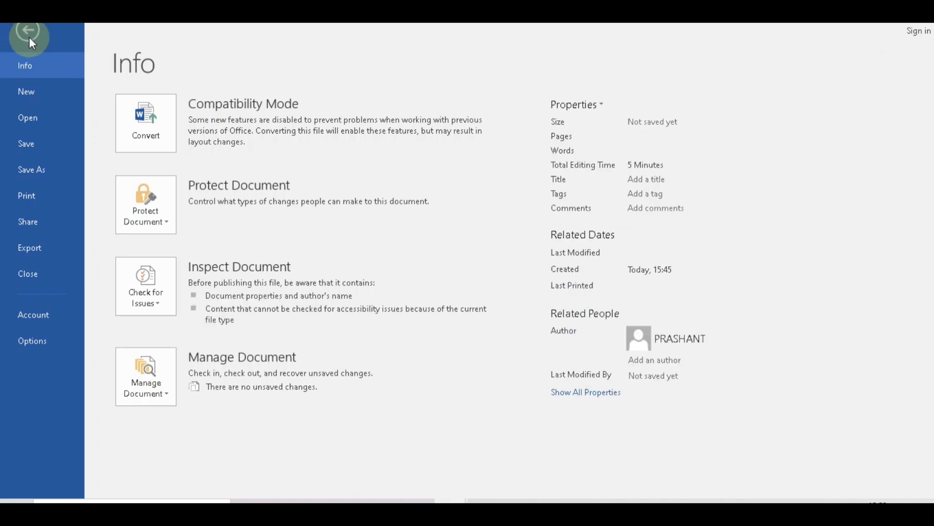
{"action": "left_click", "coordinate": [30, 197]}
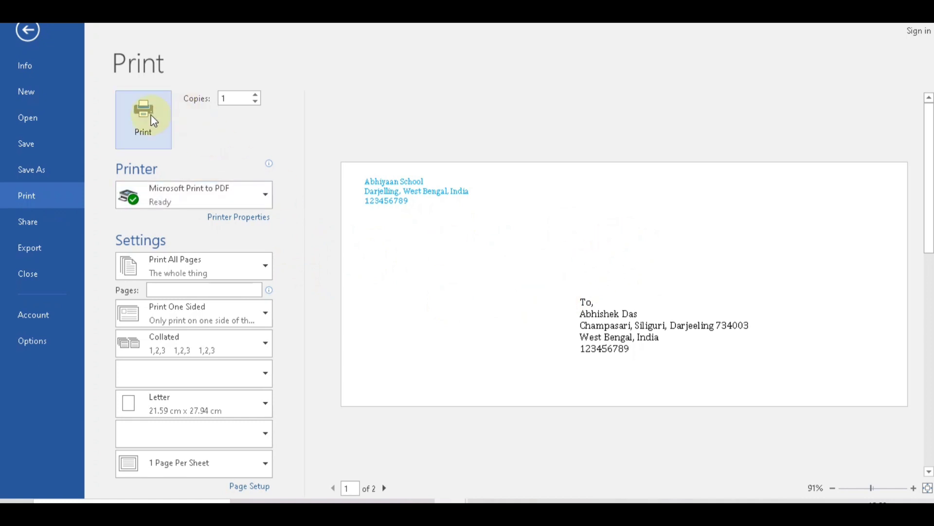
{"action": "left_click", "coordinate": [920, 12]}
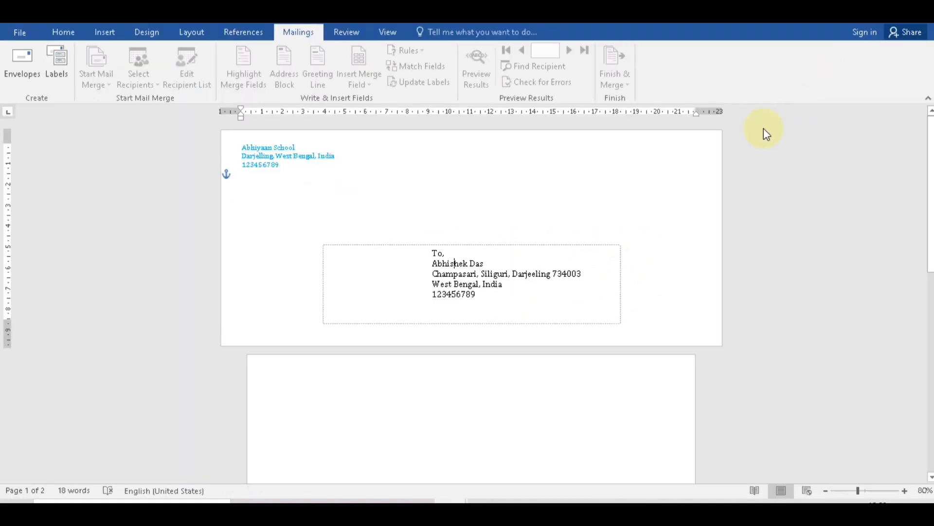
{"action": "left_click", "coordinate": [618, 209]}
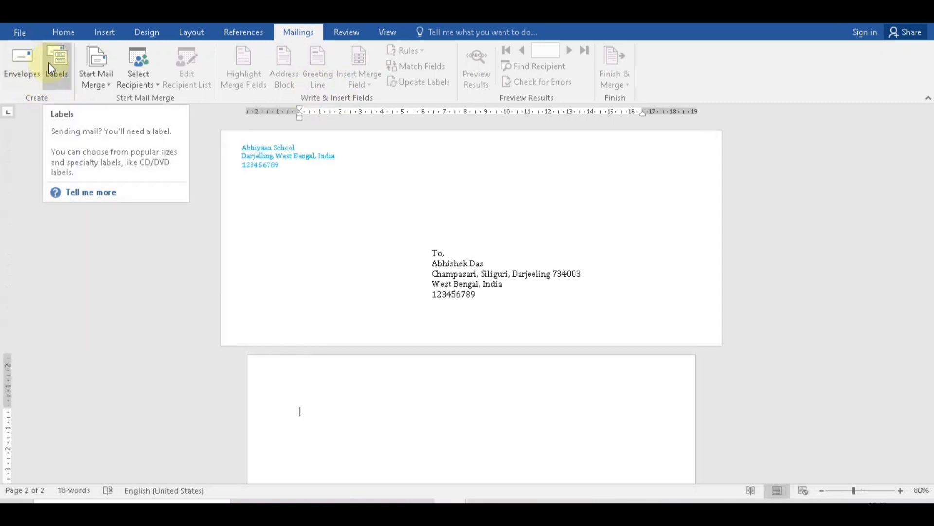
Review the recipient's address in Labels and generate a full-page 1/2 Letter postcard label document.
{"action": "left_click", "coordinate": [54, 64]}
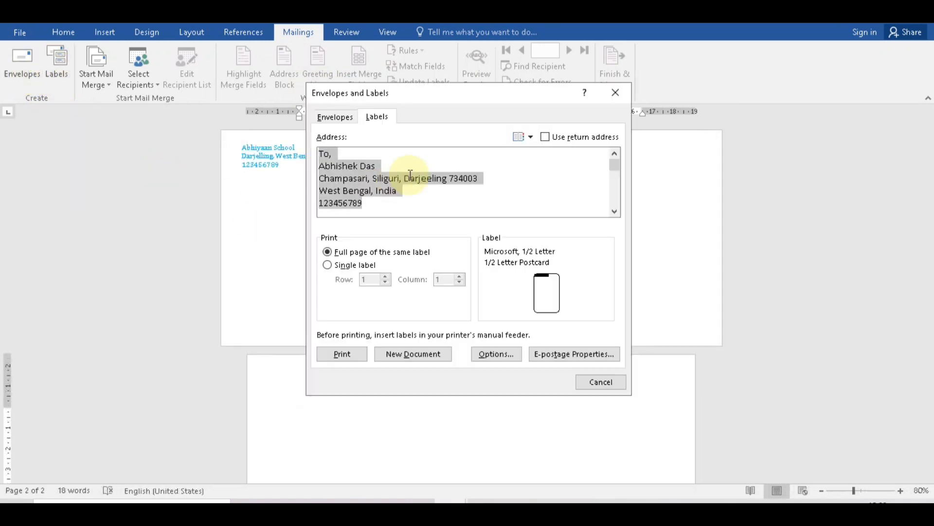
{"action": "left_click", "coordinate": [377, 117]}
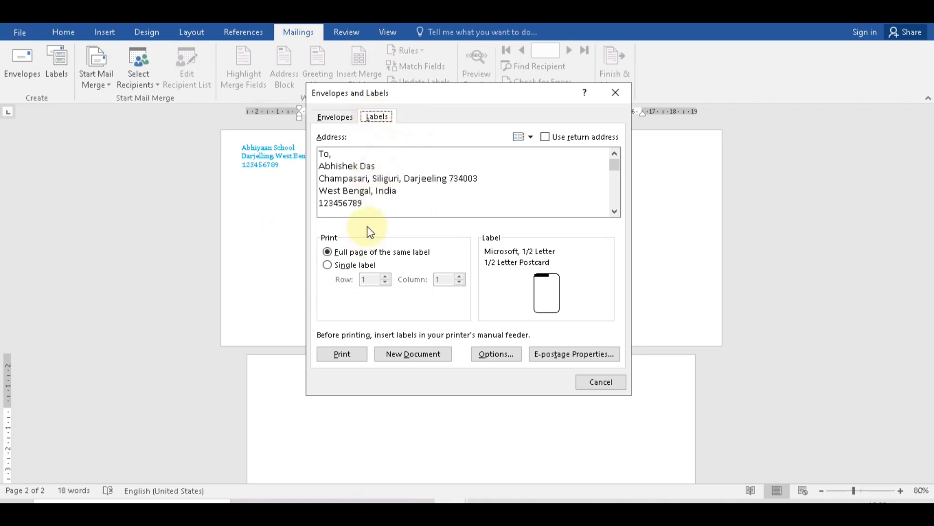
{"action": "left_click", "coordinate": [370, 205]}
{"action": "left_click_drag", "start_coordinate": [373, 210], "coordinate": [320, 155]}
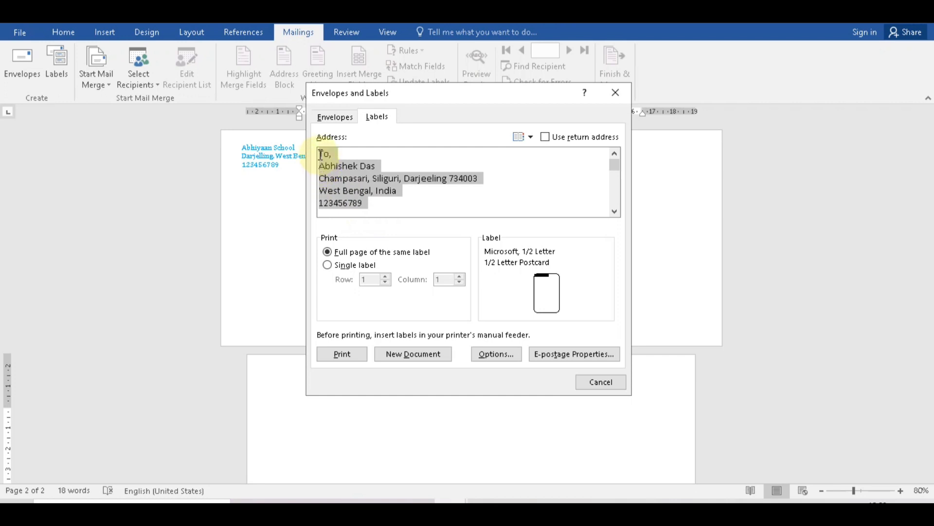
{"action": "left_click", "coordinate": [388, 195]}
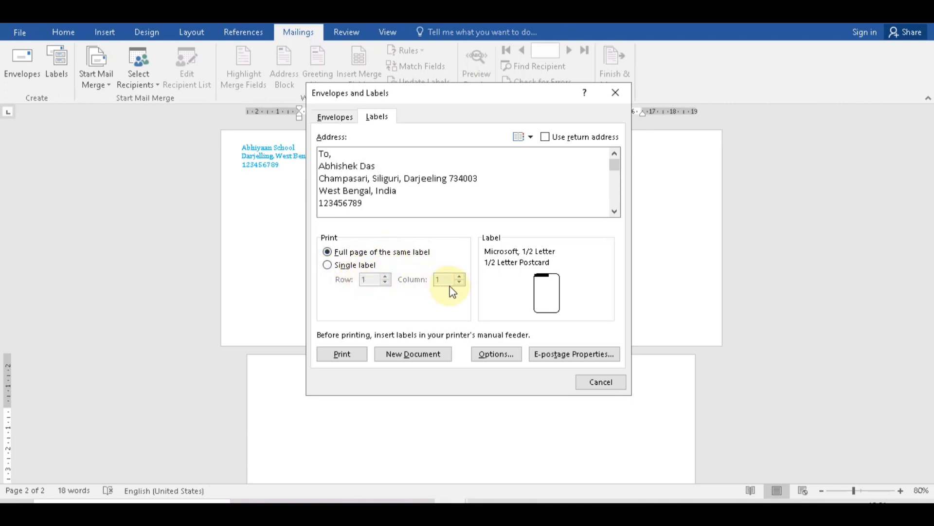
{"action": "left_click", "coordinate": [399, 354]}
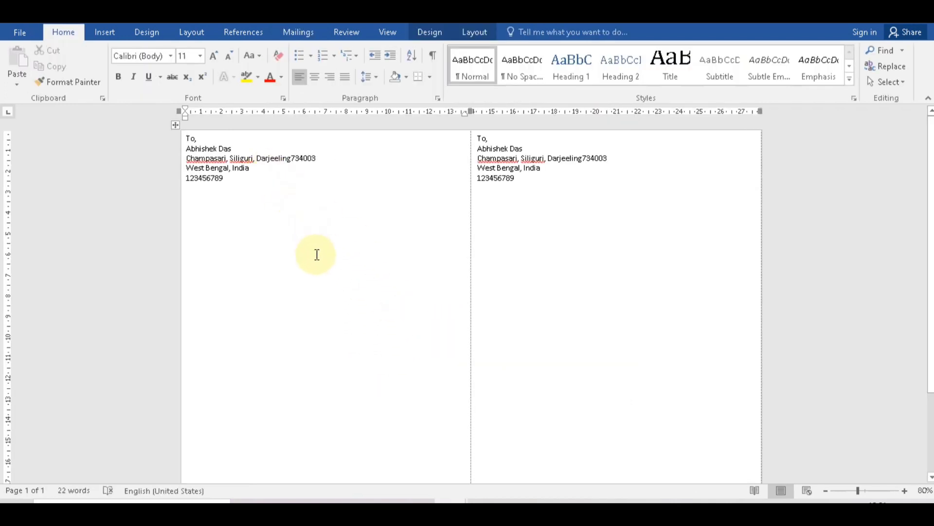
{"action": "mouse_move", "coordinate": [448, 497]}
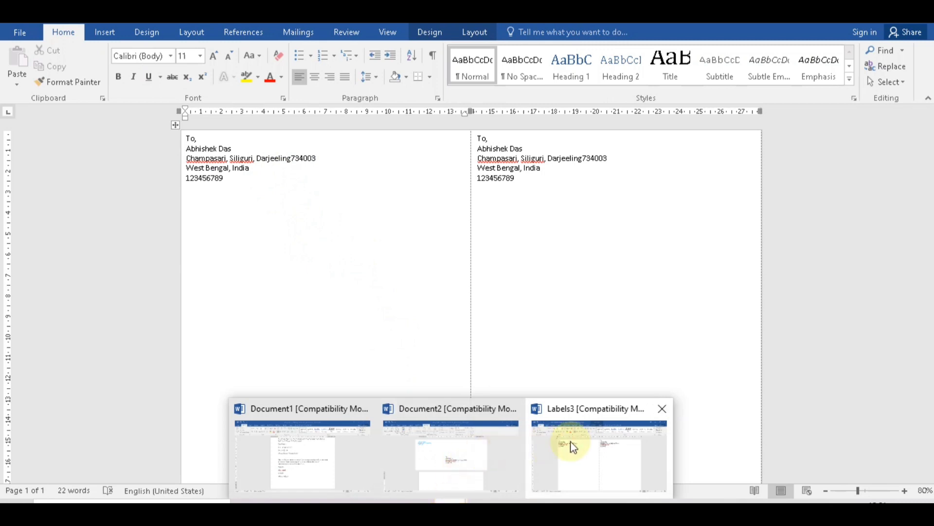
From Labels3, switch the label product to Microsoft 30 Per Page and create a new label document.
{"action": "left_click", "coordinate": [593, 434]}
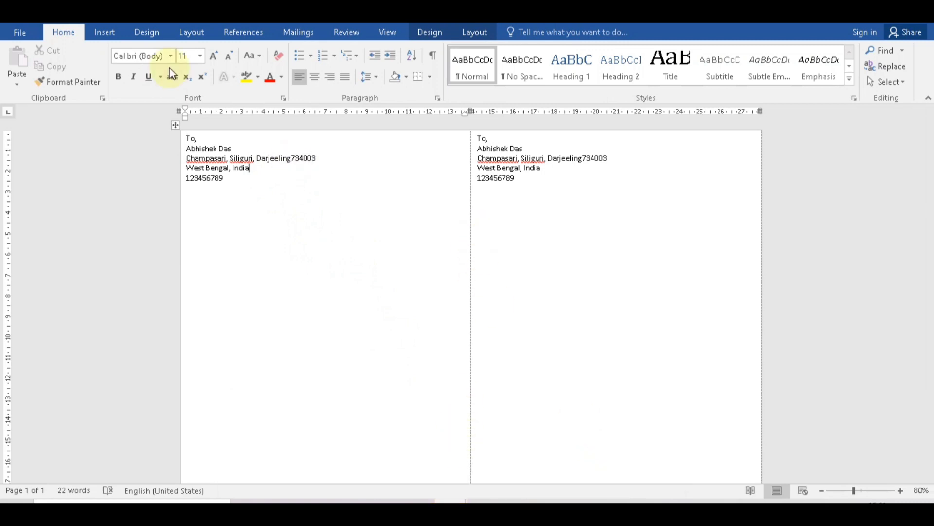
{"action": "left_click", "coordinate": [294, 33]}
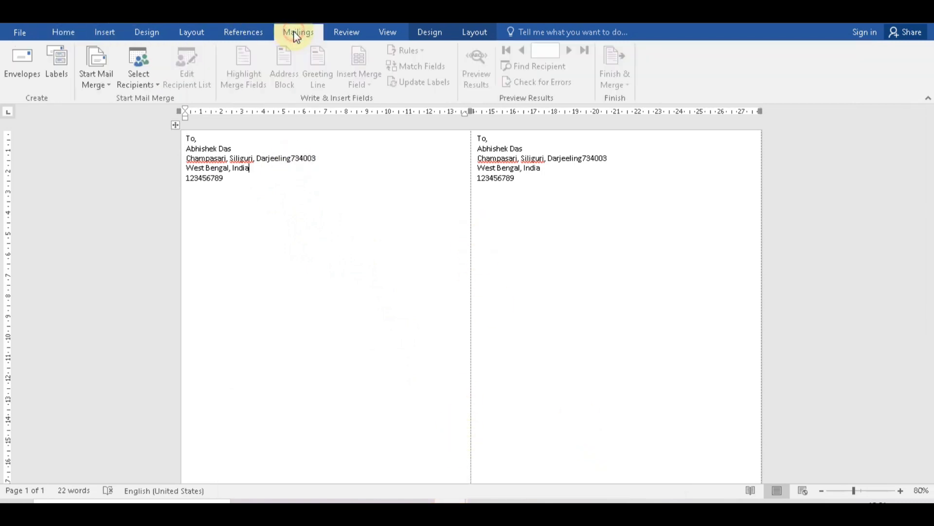
{"action": "left_click", "coordinate": [51, 73]}
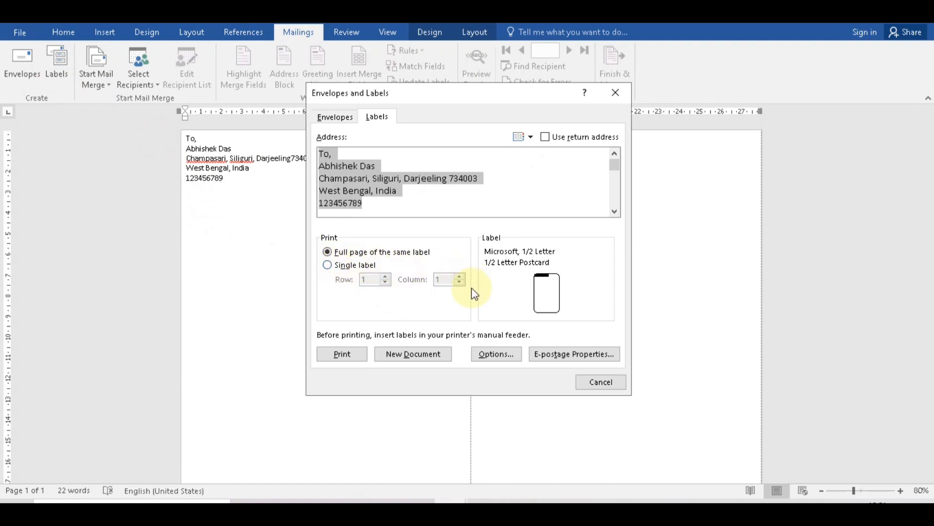
{"action": "left_click", "coordinate": [493, 354]}
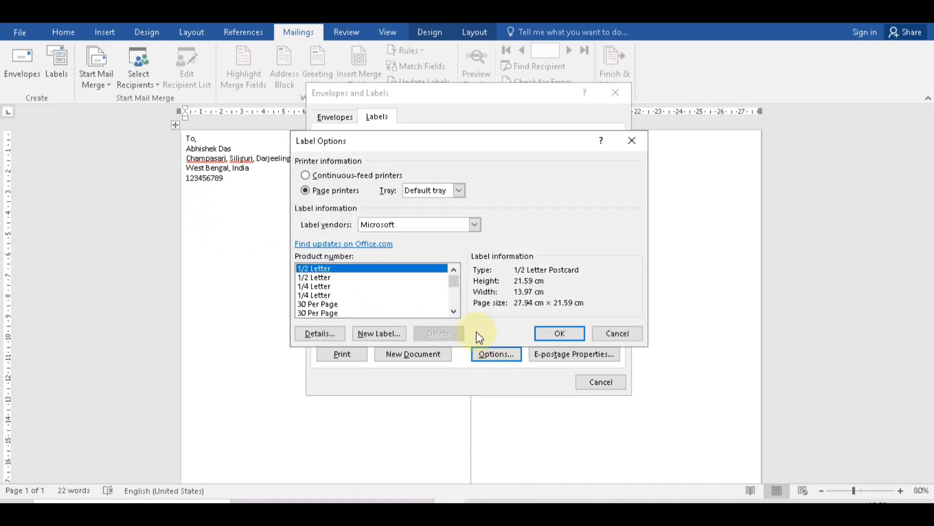
{"action": "left_click", "coordinate": [322, 304]}
{"action": "left_click", "coordinate": [559, 332]}
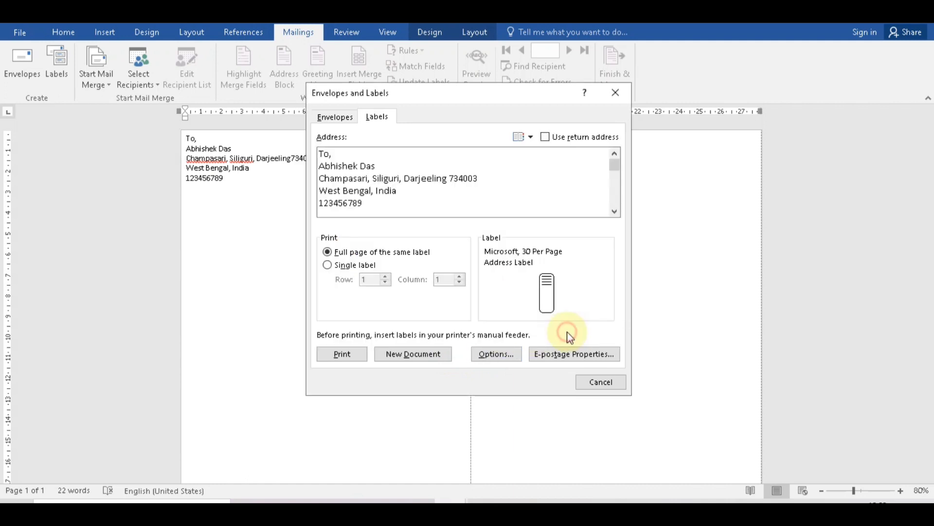
{"action": "left_click", "coordinate": [433, 355]}
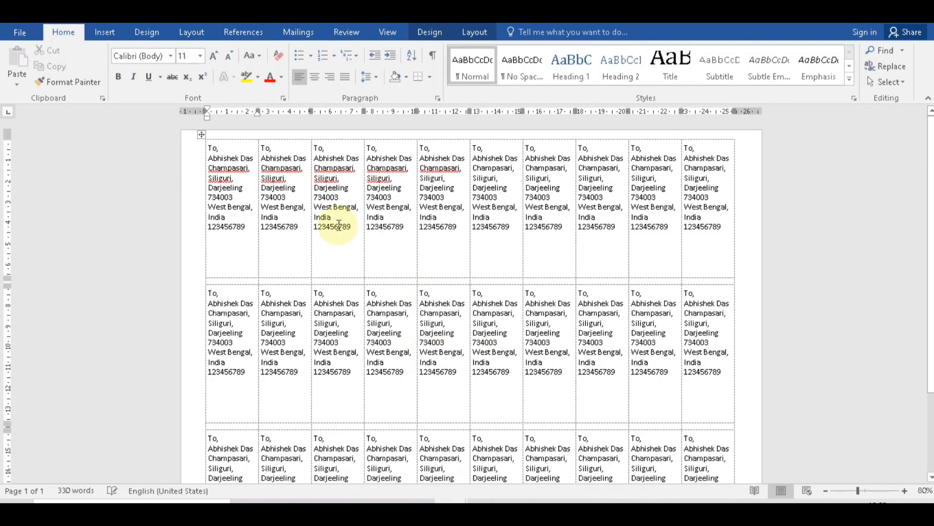
Scroll through the 30-label sheet, check its print preview, then close it.
{"action": "left_click", "coordinate": [242, 193]}
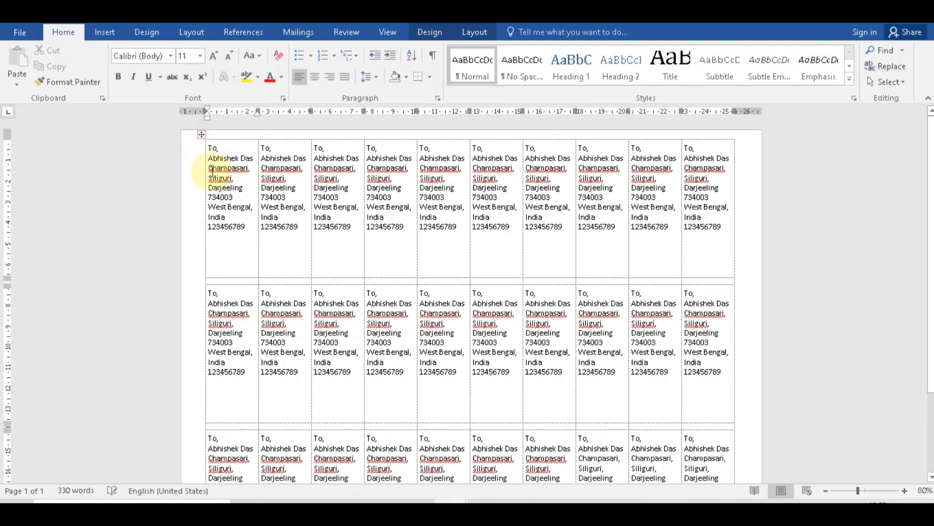
{"action": "scroll", "coordinate": [435, 298], "scroll_direction": "down", "scroll_amount": 3}
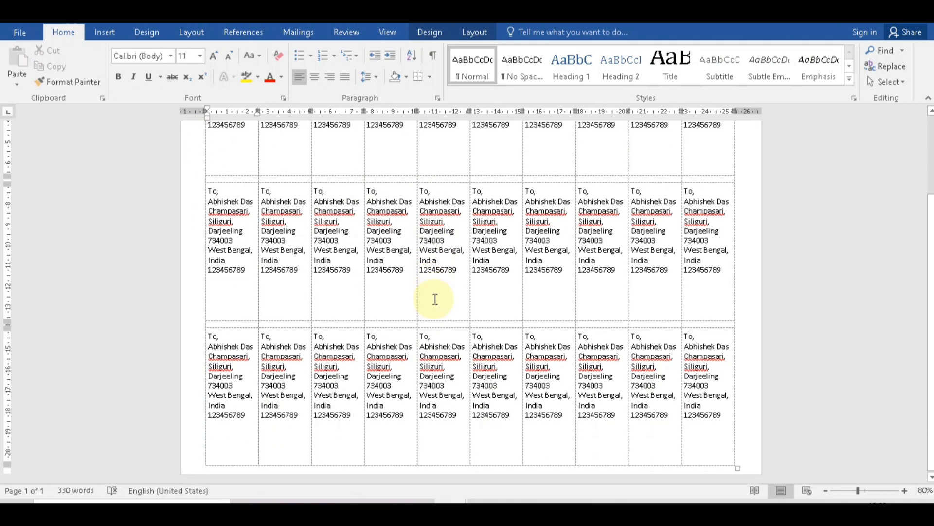
{"action": "scroll", "coordinate": [435, 298], "scroll_direction": "up", "scroll_amount": 2}
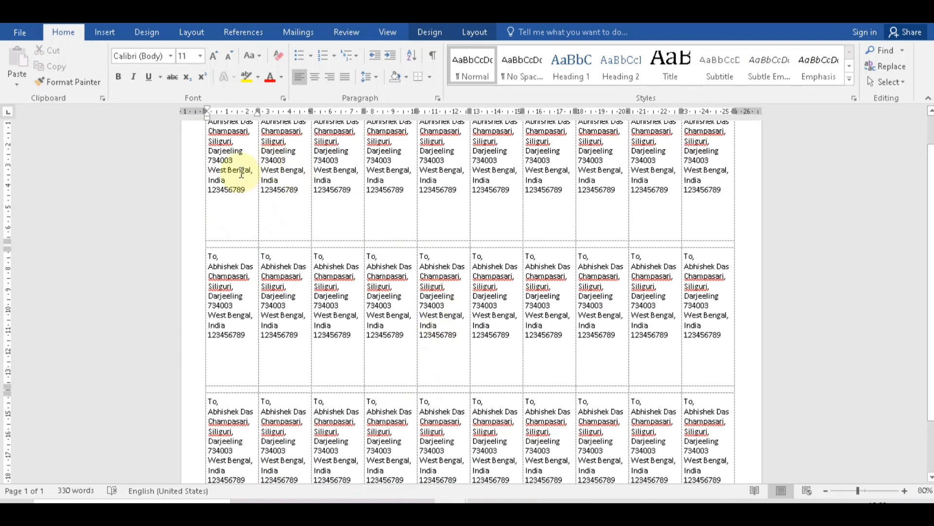
{"action": "left_click", "coordinate": [20, 32]}
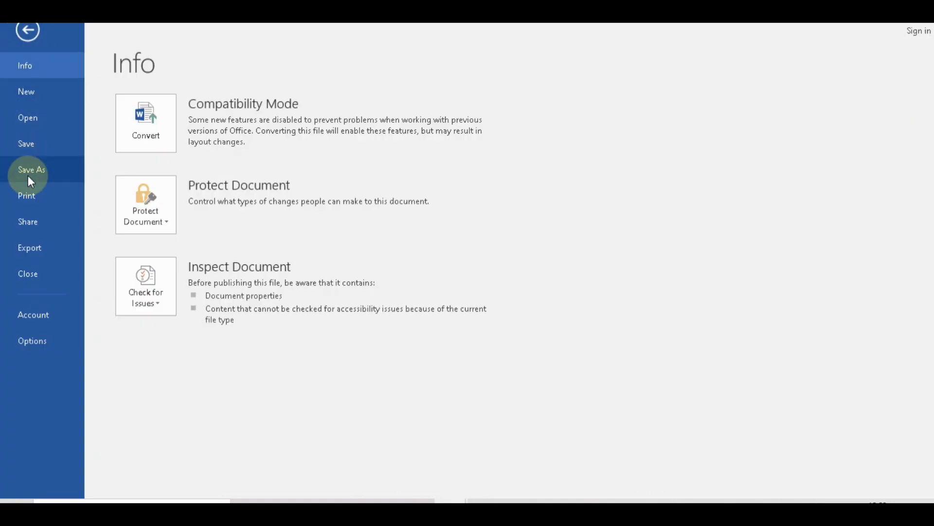
{"action": "left_click", "coordinate": [31, 198]}
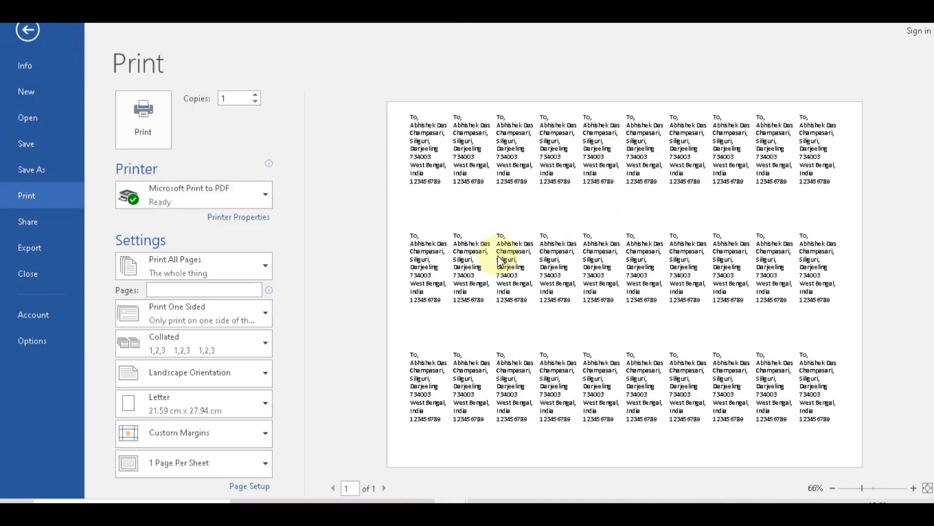
{"action": "left_click", "coordinate": [28, 30]}
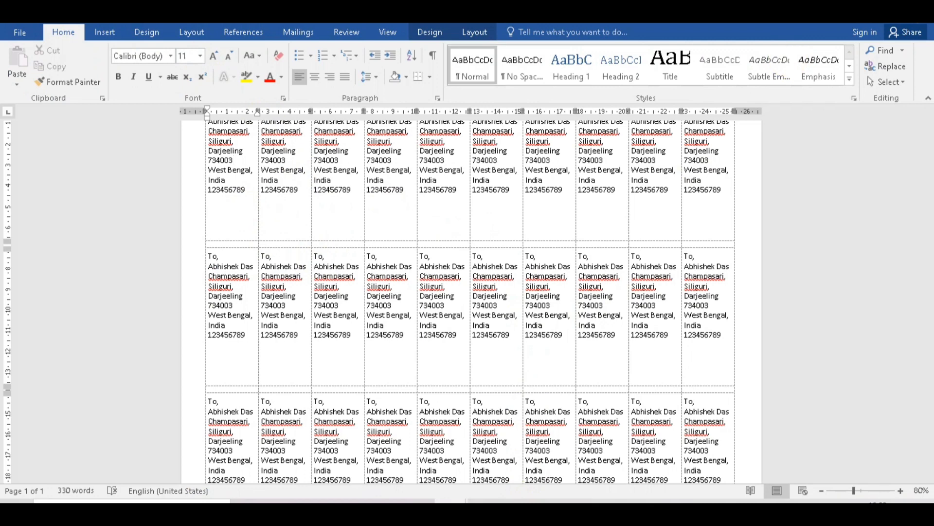
{"action": "left_click", "coordinate": [927, 23]}
Discard the 30-label and two-label documents without saving, and start a new blank document with Ctrl+N.
{"action": "left_click", "coordinate": [474, 281]}
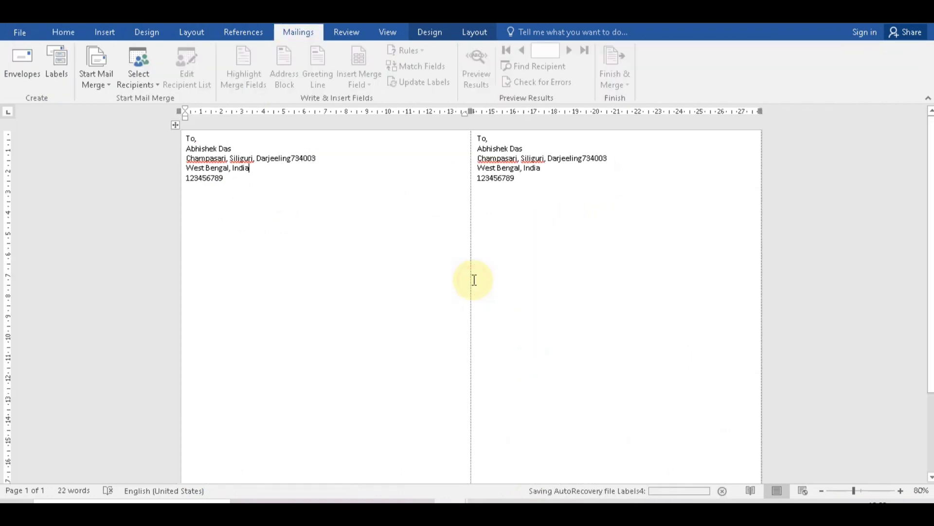
{"action": "left_click", "coordinate": [925, 15]}
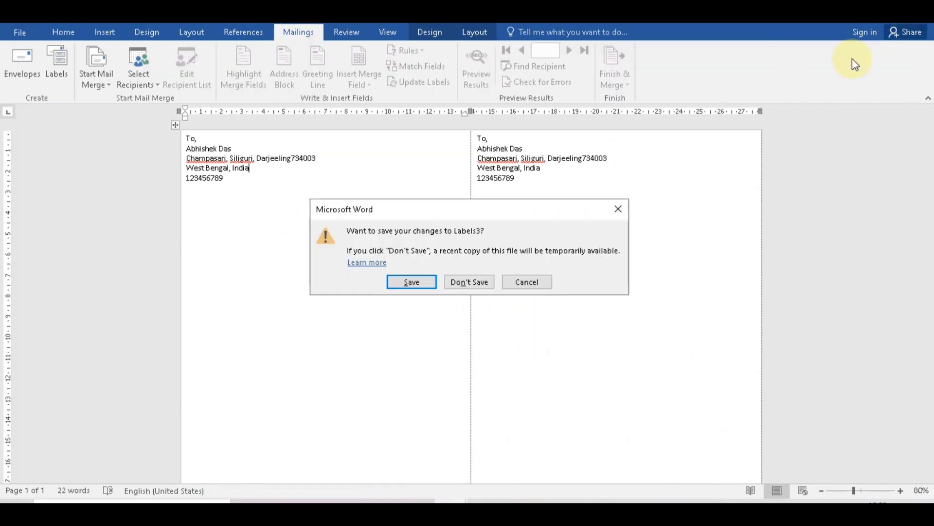
{"action": "left_click", "coordinate": [464, 283]}
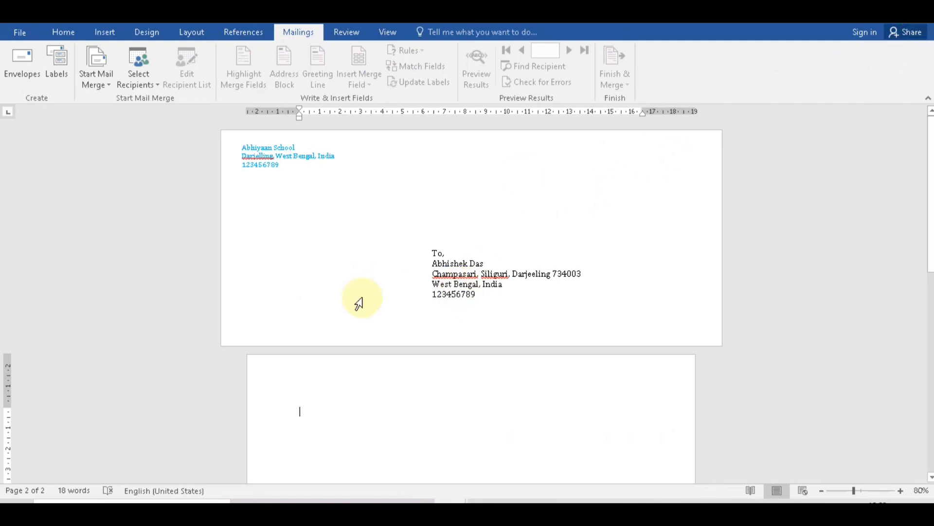
{"action": "key", "text": "ctrl+n"}
{"action": "left_click", "coordinate": [291, 30]}
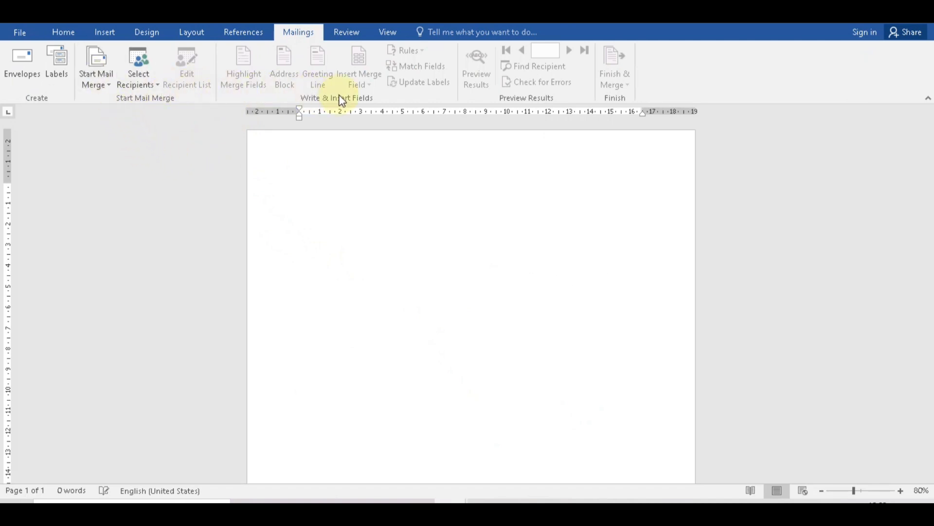
Launch the Step-by-Step Mail Merge Wizard and set the document type to Letters.
{"action": "left_click", "coordinate": [106, 84]}
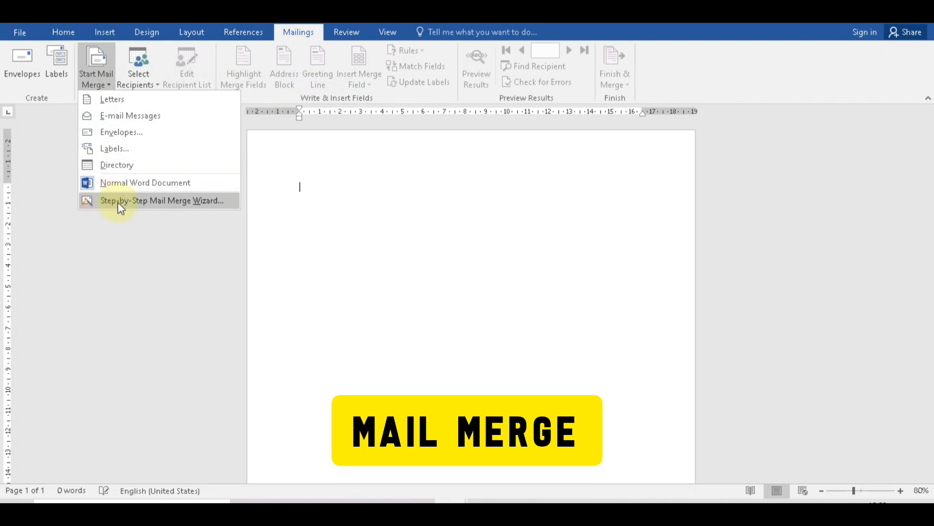
{"action": "left_click", "coordinate": [173, 207]}
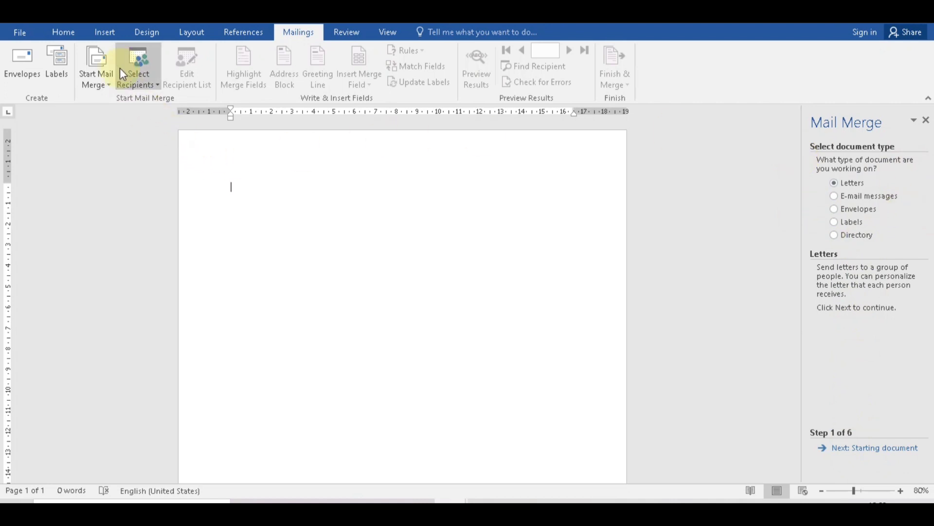
{"action": "left_click", "coordinate": [102, 86]}
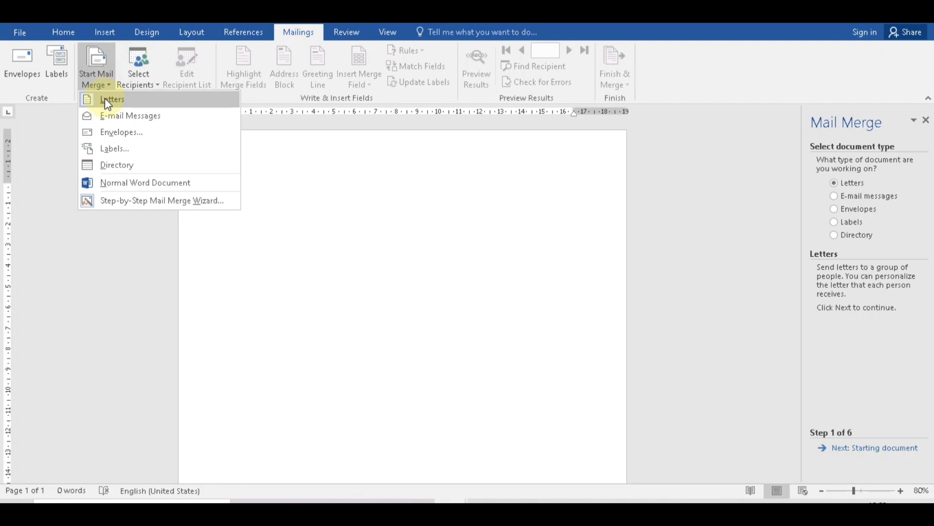
{"action": "left_click", "coordinate": [105, 100]}
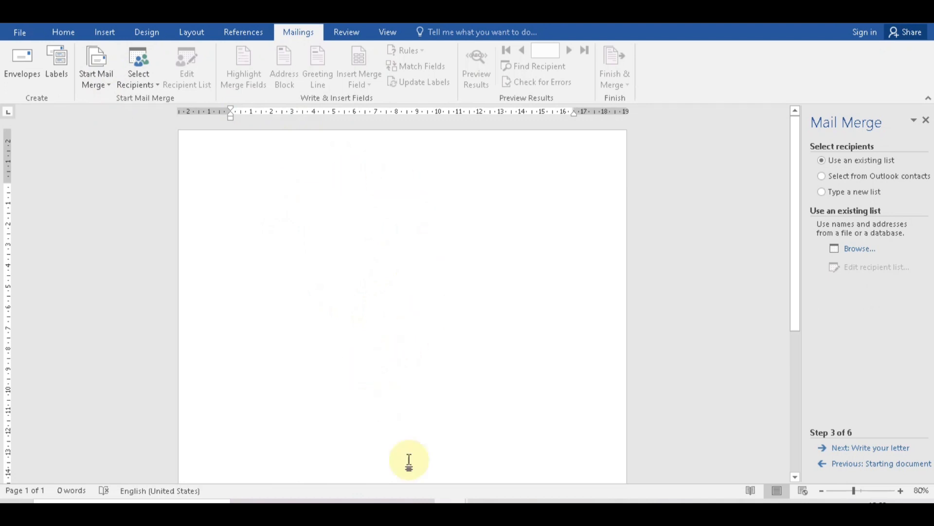
Copy the entire Annual Sport Day invitation letter text from Document1.
{"action": "mouse_move", "coordinate": [448, 500]}
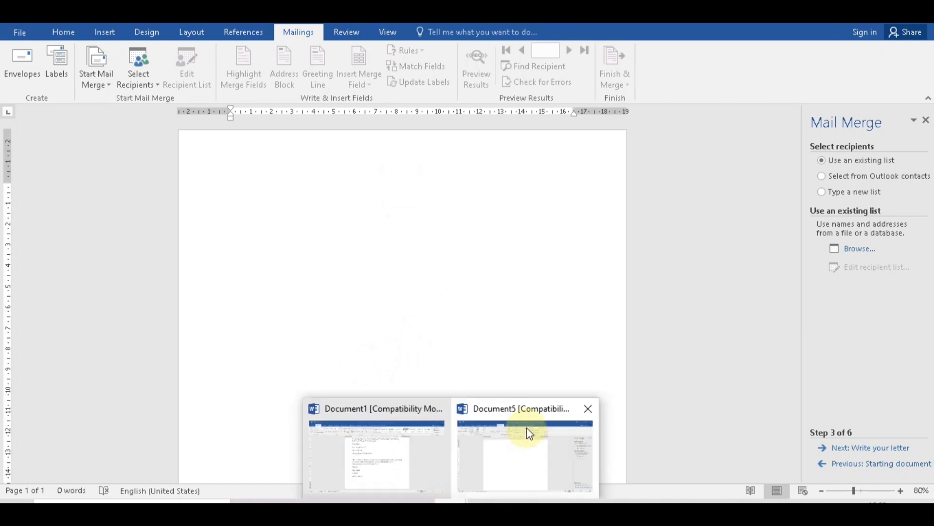
{"action": "left_click", "coordinate": [407, 440]}
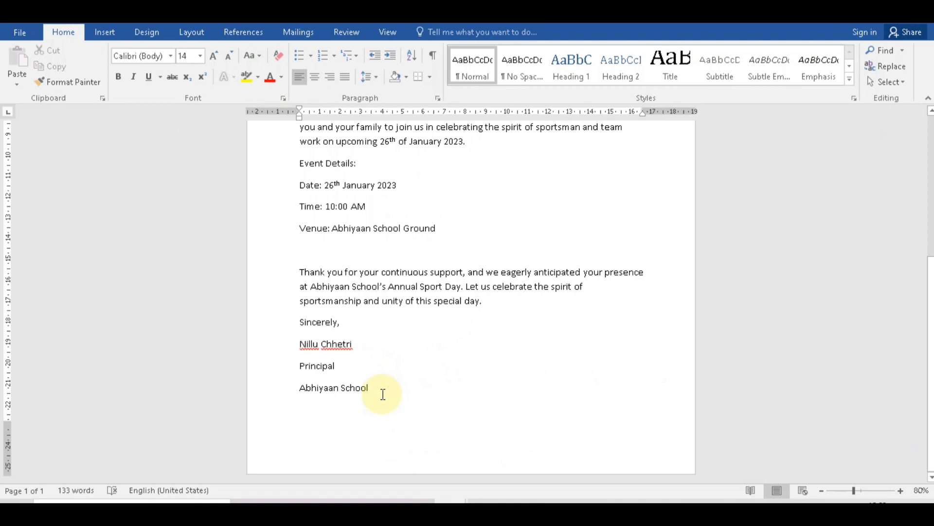
{"action": "left_click_drag", "start_coordinate": [383, 395], "coordinate": [278, 193]}
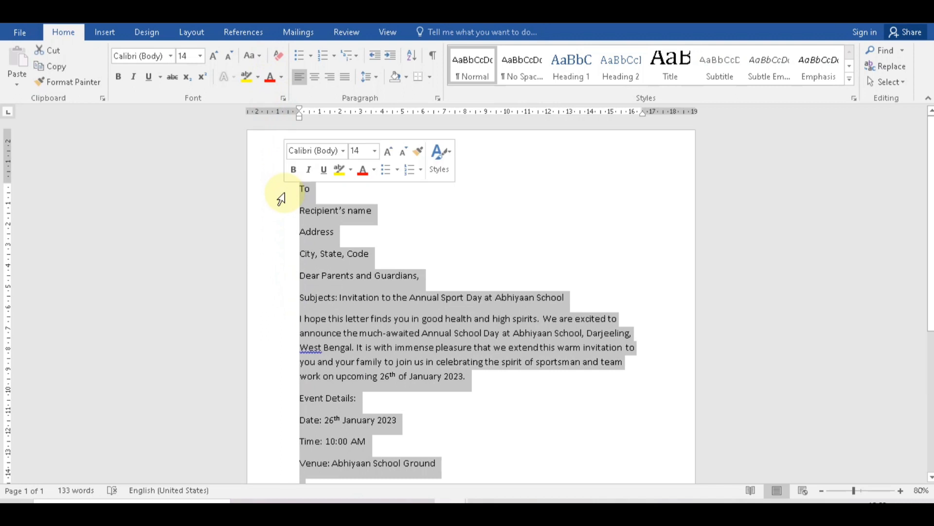
{"action": "right_click", "coordinate": [353, 300]}
{"action": "left_click", "coordinate": [385, 324]}
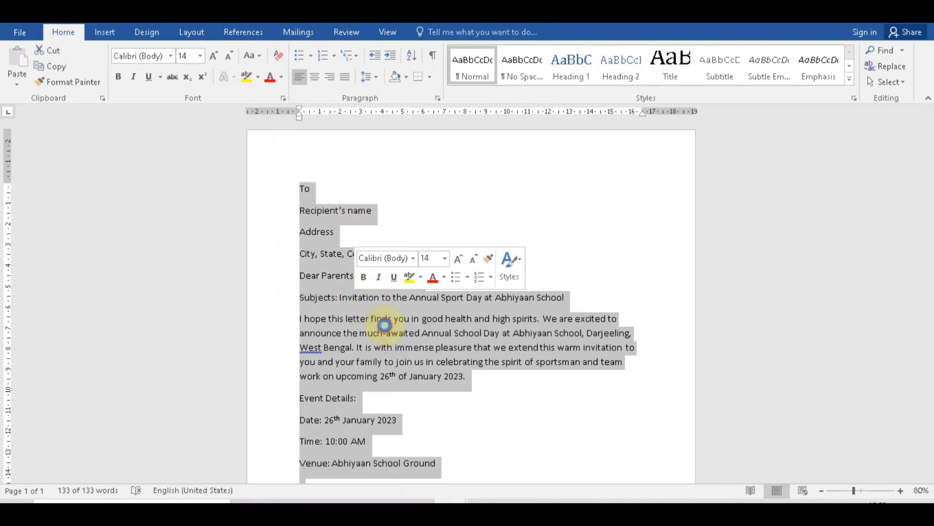
Paste the letter into the blank mail-merge document, keeping source formatting.
{"action": "mouse_move", "coordinate": [494, 501]}
{"action": "left_click", "coordinate": [493, 462]}
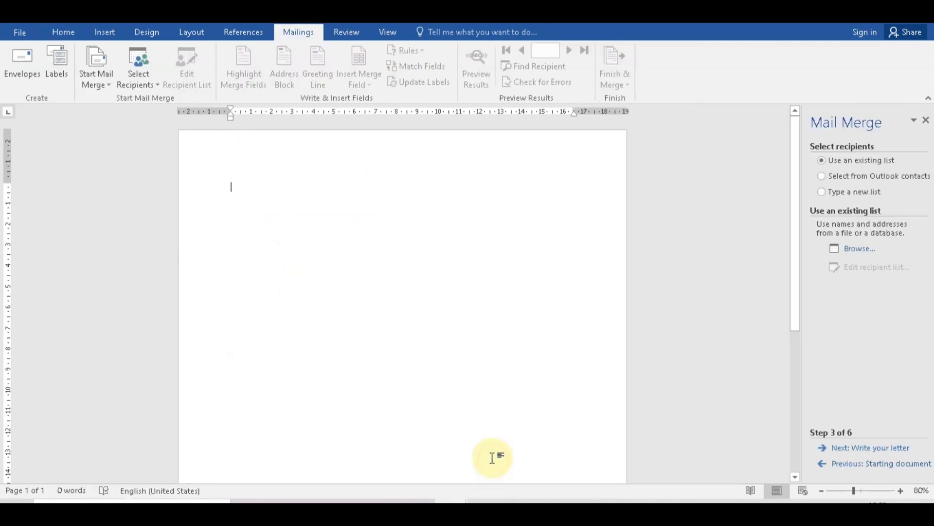
{"action": "right_click", "coordinate": [263, 199]}
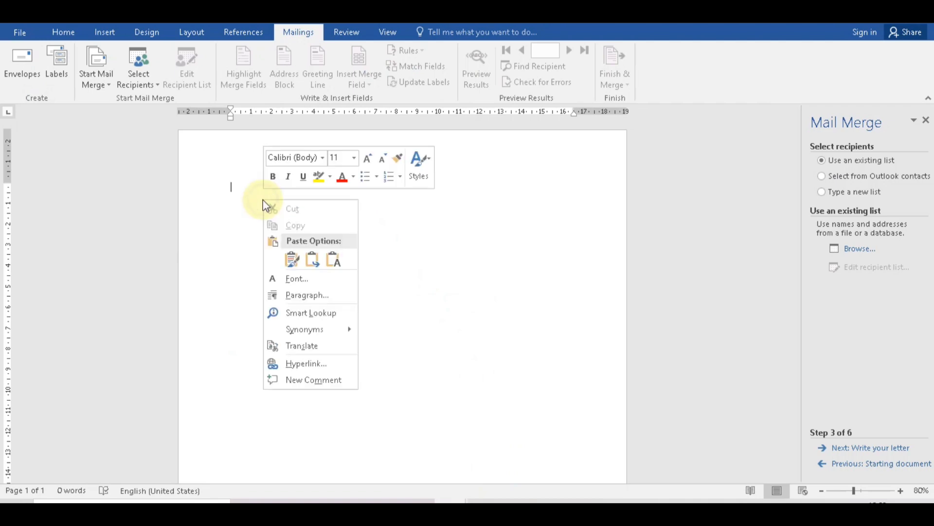
{"action": "left_click", "coordinate": [291, 259]}
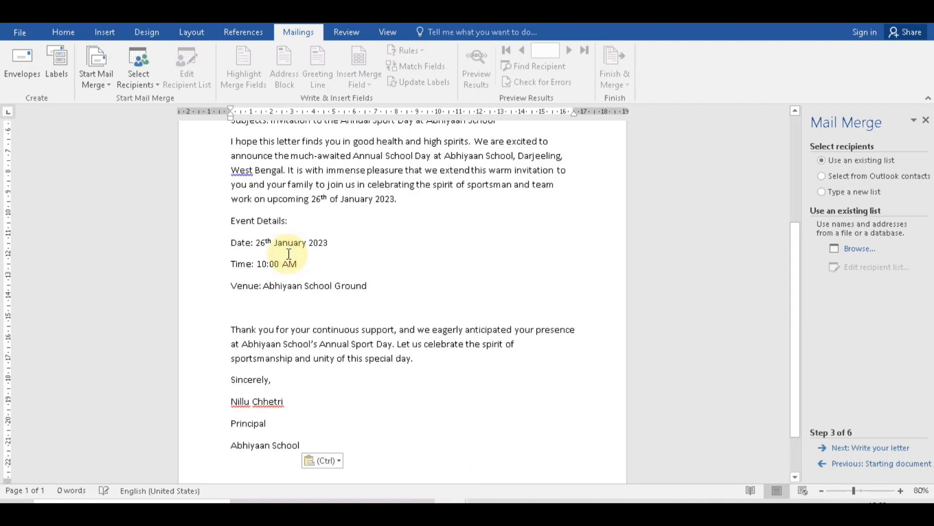
{"action": "scroll", "coordinate": [288, 253], "scroll_direction": "up", "scroll_amount": 4}
Make the Subjects line bold, italic and underlined.
{"action": "left_click", "coordinate": [277, 211]}
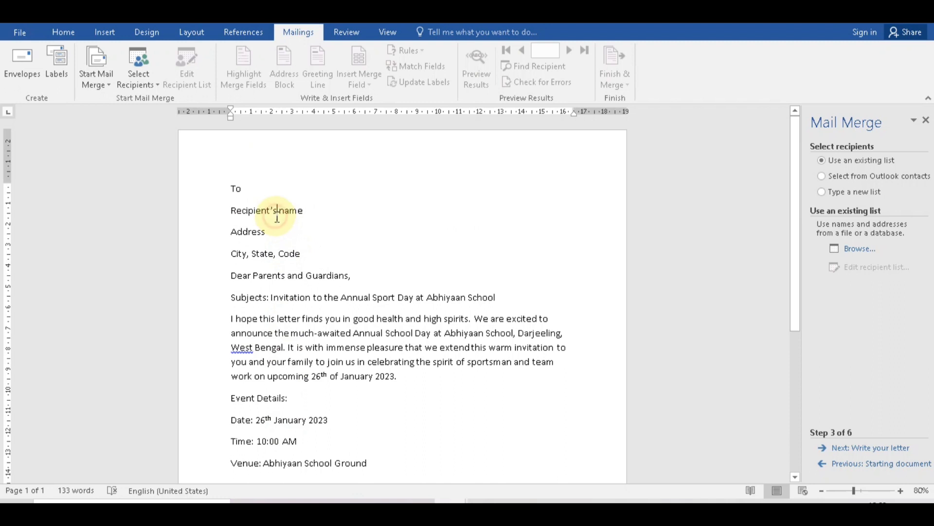
{"action": "left_click", "coordinate": [215, 302]}
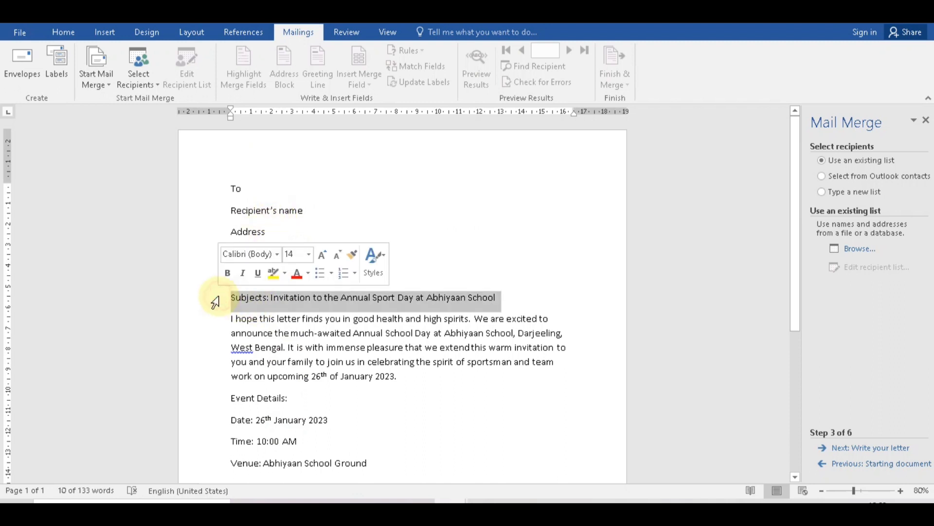
{"action": "key", "text": "ctrl+b"}
{"action": "key", "text": "ctrl+i"}
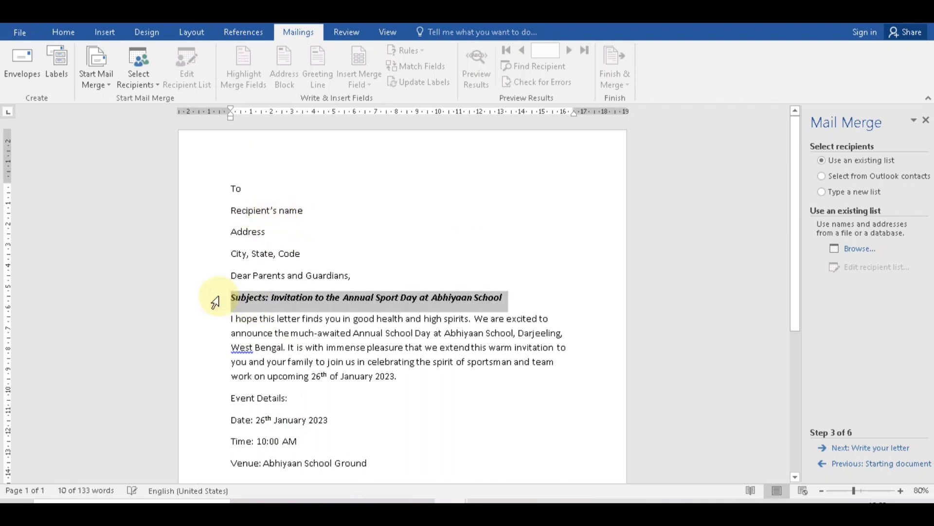
{"action": "key", "text": "ctrl+u"}
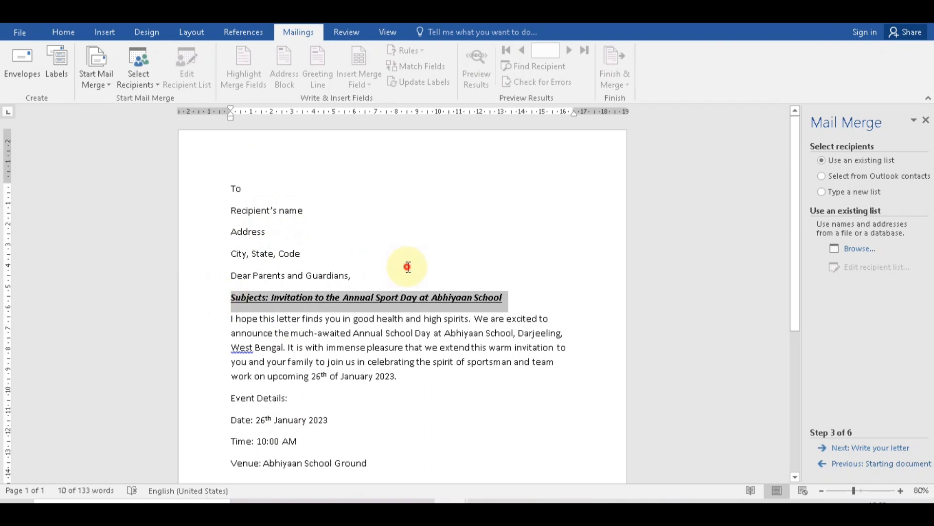
{"action": "left_click", "coordinate": [407, 265]}
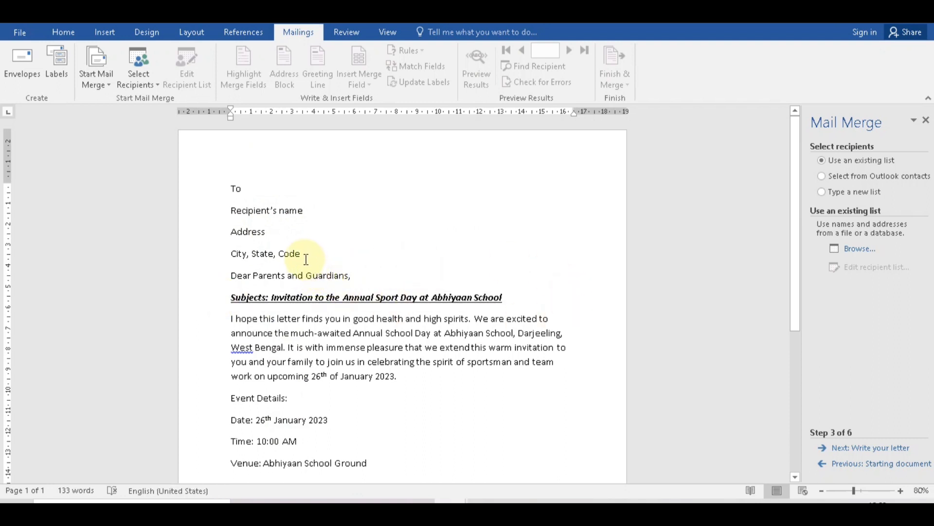
Replace the three placeholder recipient lines under To with empty lines.
{"action": "left_click_drag", "start_coordinate": [305, 253], "coordinate": [243, 216]}
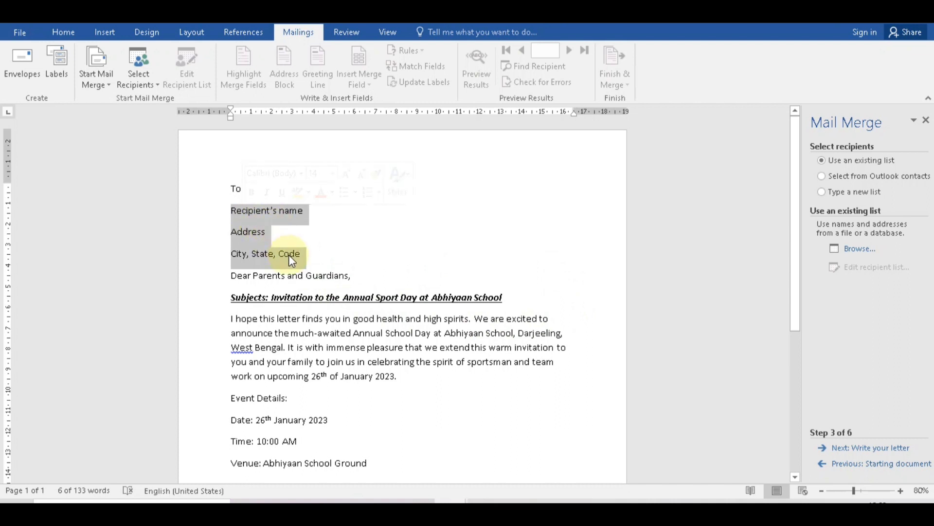
{"action": "key", "text": "Delete"}
{"action": "key", "text": "Return"}
{"action": "key", "text": "Return"}
{"action": "key", "text": "Return"}
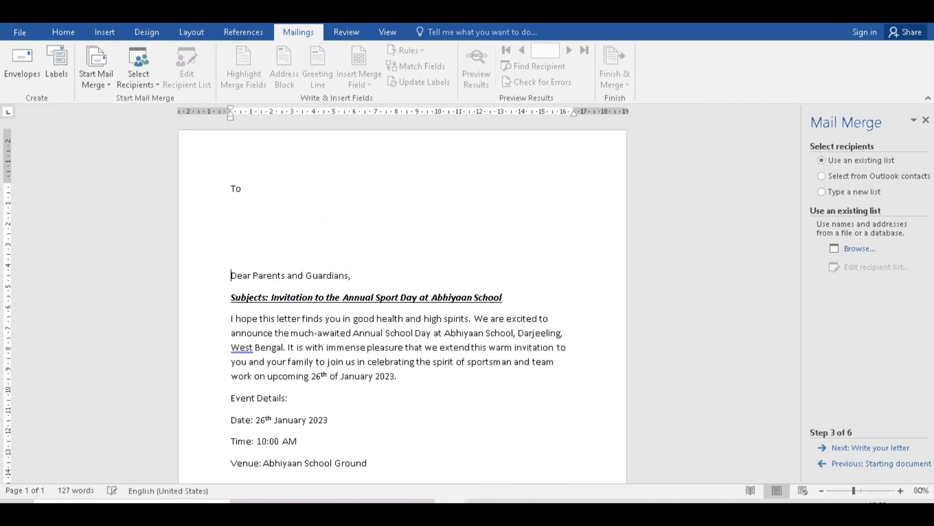
{"action": "left_click", "coordinate": [235, 216]}
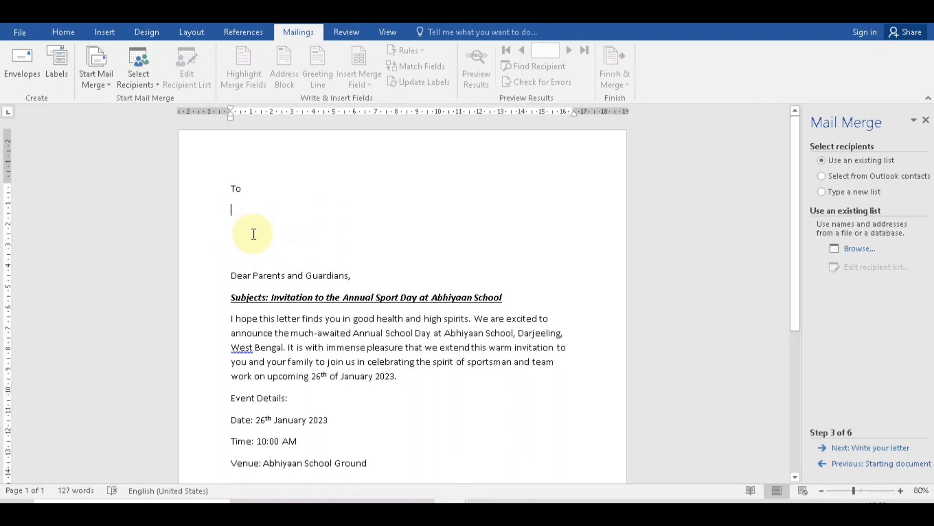
{"action": "left_click", "coordinate": [109, 85]}
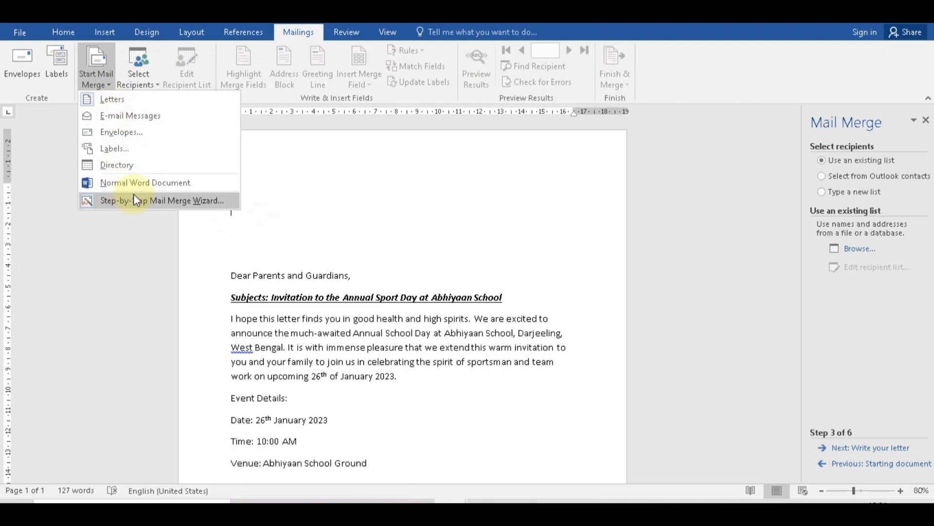
Start a new recipient list and enter the first recipient's title Mr and full name.
{"action": "left_click", "coordinate": [314, 170]}
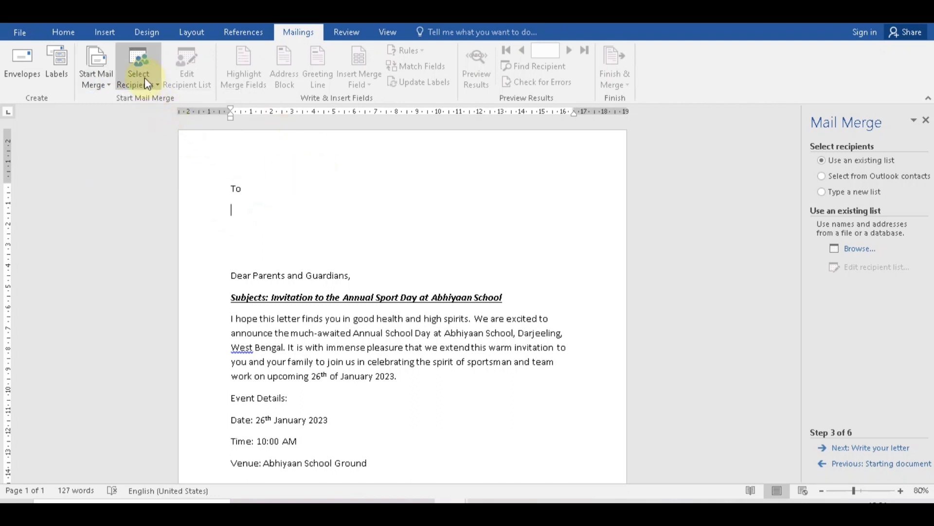
{"action": "left_click", "coordinate": [142, 78]}
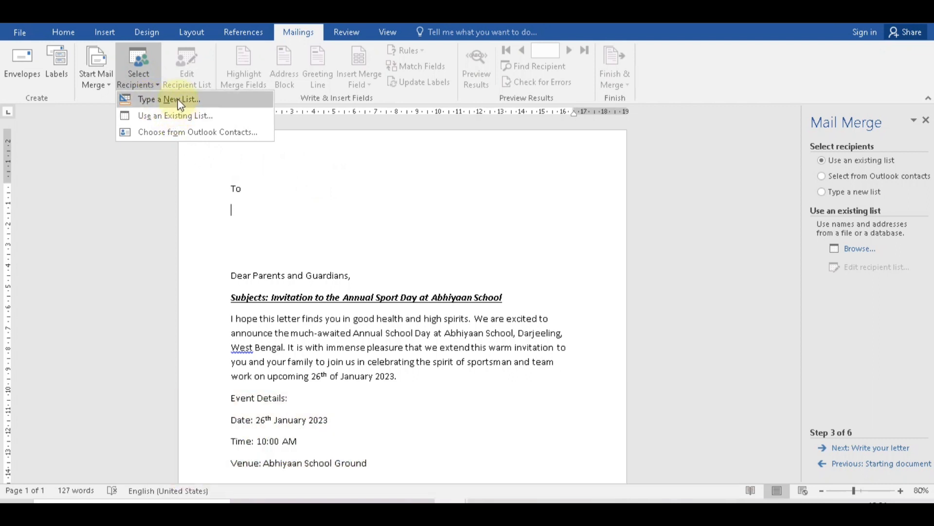
{"action": "left_click", "coordinate": [181, 100]}
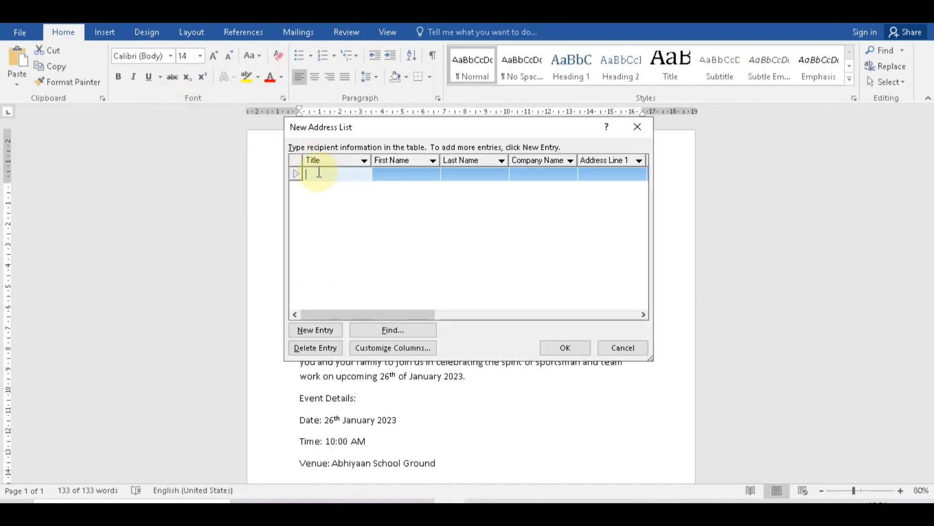
{"action": "type", "text": "Mr"}
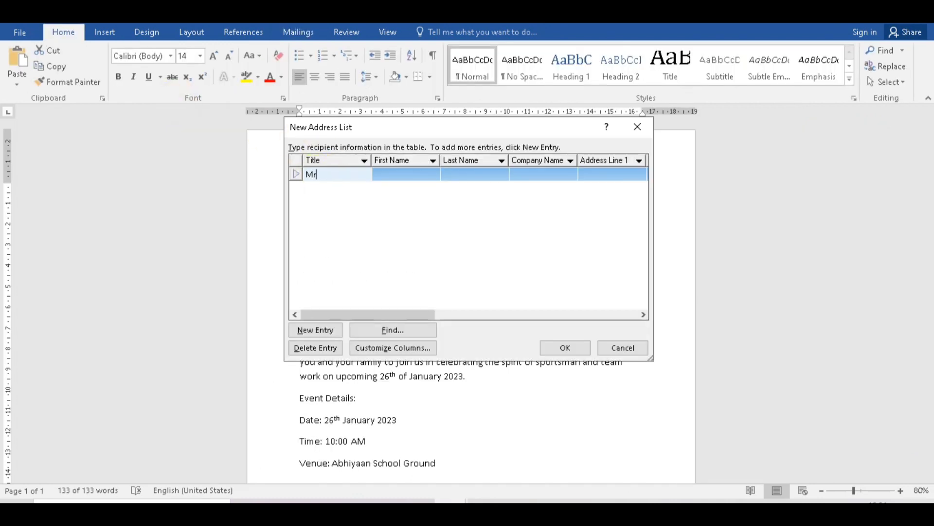
{"action": "left_click", "coordinate": [406, 174]}
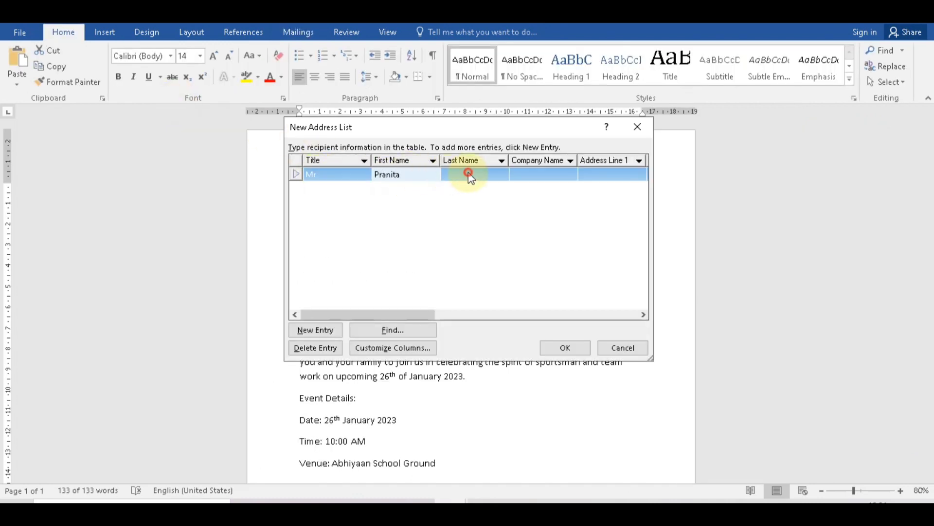
{"action": "left_click", "coordinate": [468, 174]}
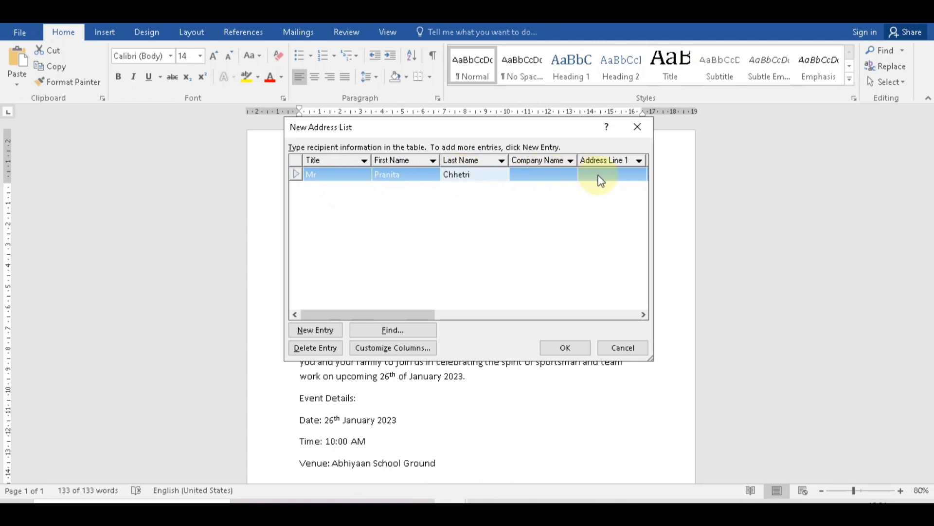
Fill in the first recipient's two address lines, city and state.
{"action": "left_click", "coordinate": [602, 176]}
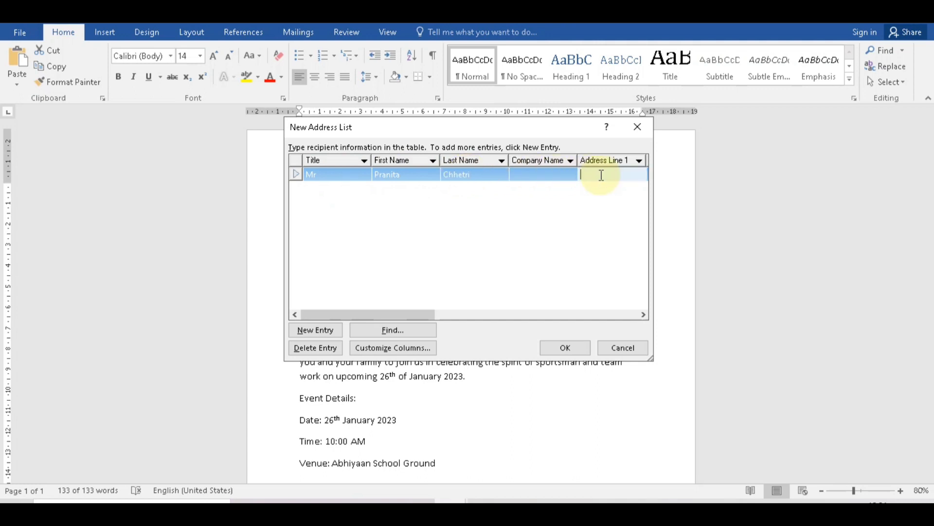
{"action": "type", "text": "Champasari"}
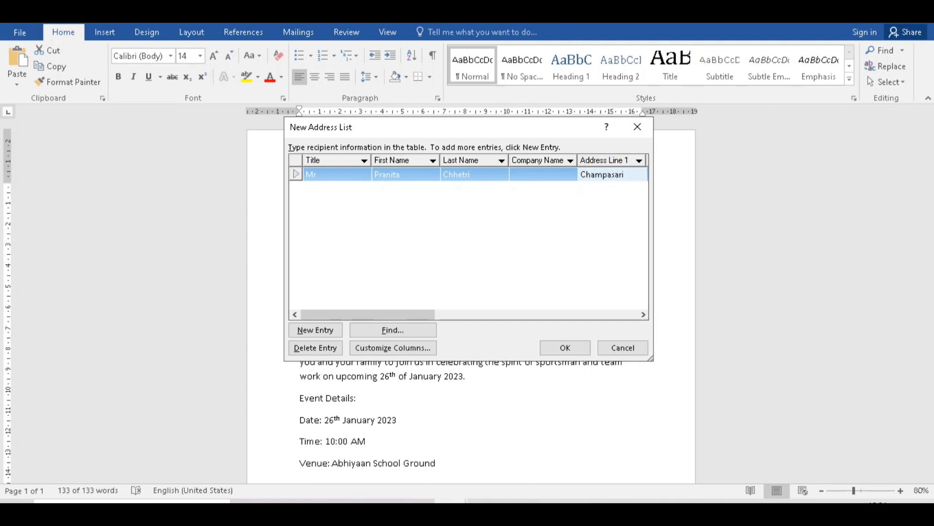
{"action": "key", "text": "Tab"}
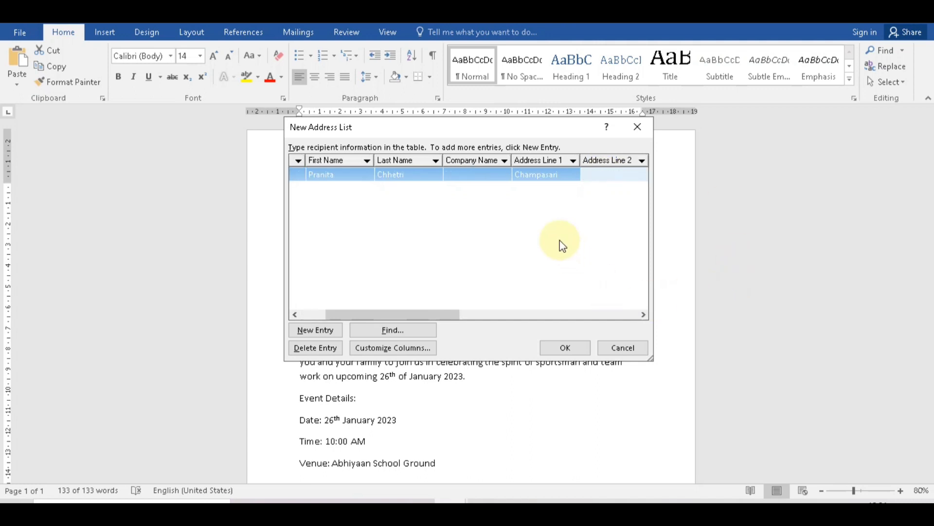
{"action": "type", "text": "Darje"}
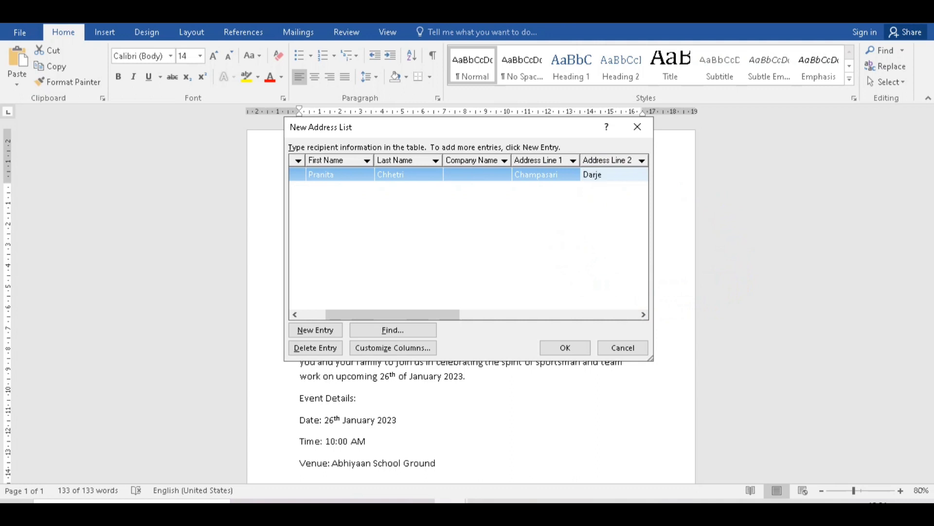
{"action": "type", "text": "eling"}
{"action": "key", "text": "Tab"}
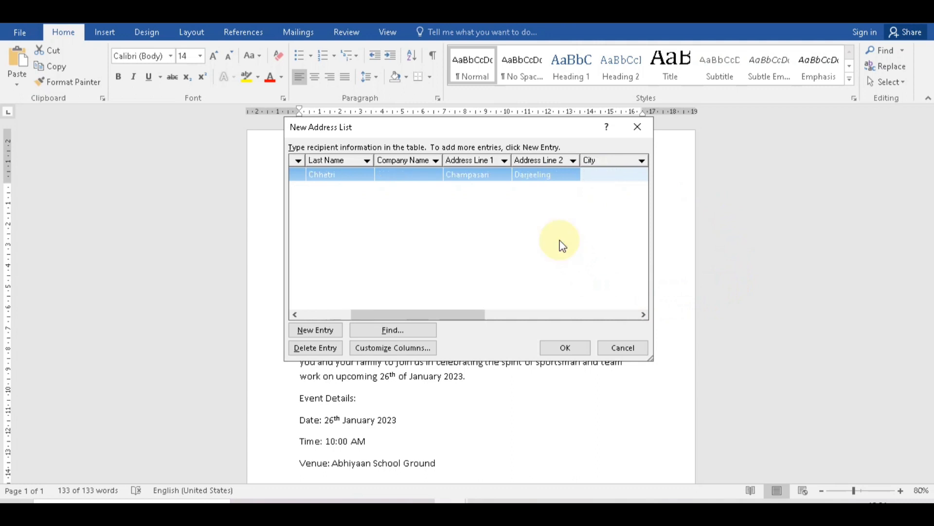
{"action": "type", "text": "Siligur"}
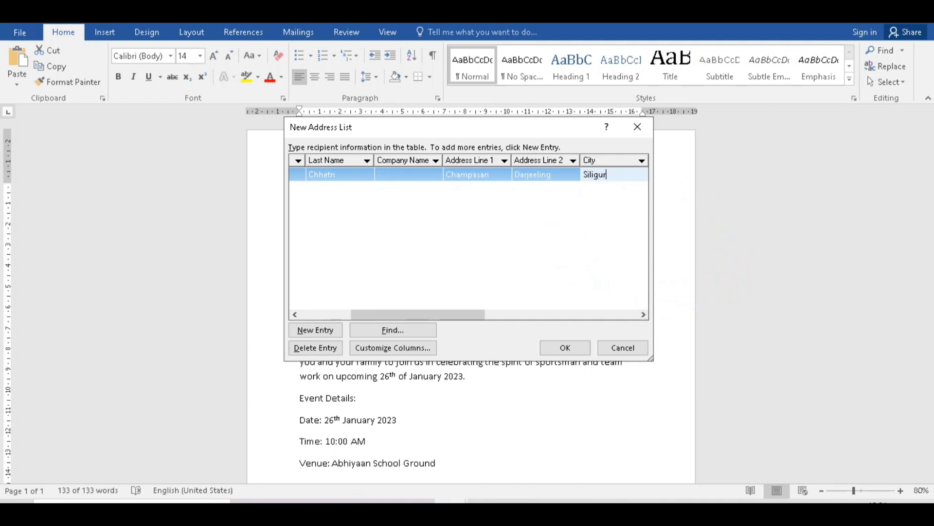
{"action": "type", "text": "i"}
{"action": "key", "text": "Tab"}
{"action": "type", "text": "Westbeng"}
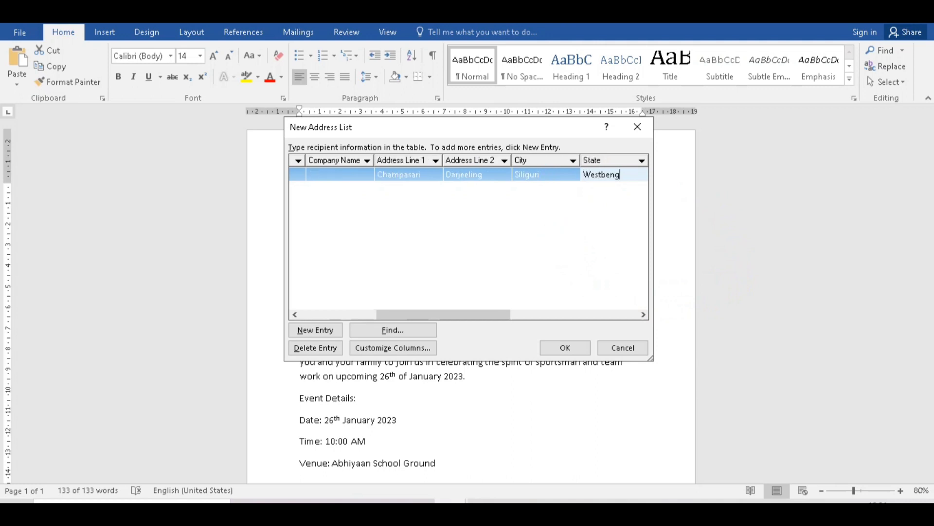
Add the first recipient's ZIP code, home phone and country, leaving a new blank entry.
{"action": "key", "text": "Tab"}
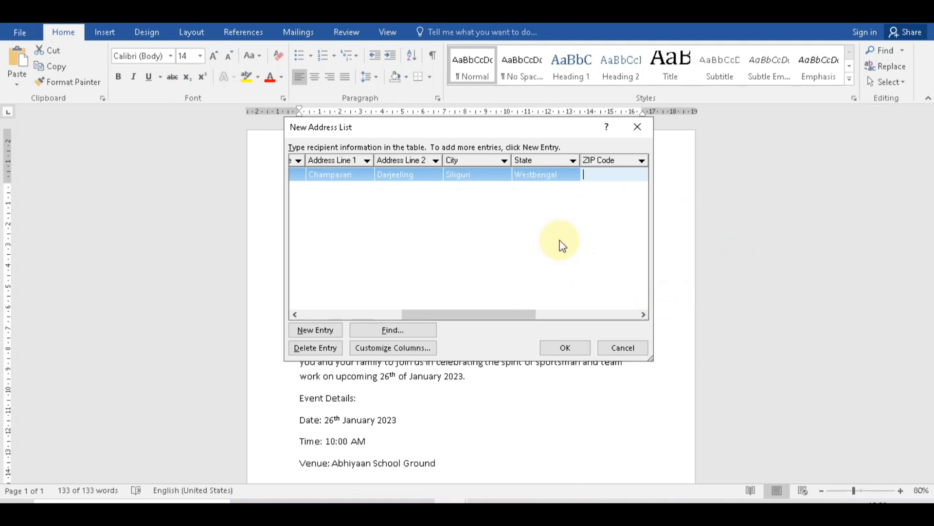
{"action": "type", "text": "734003"}
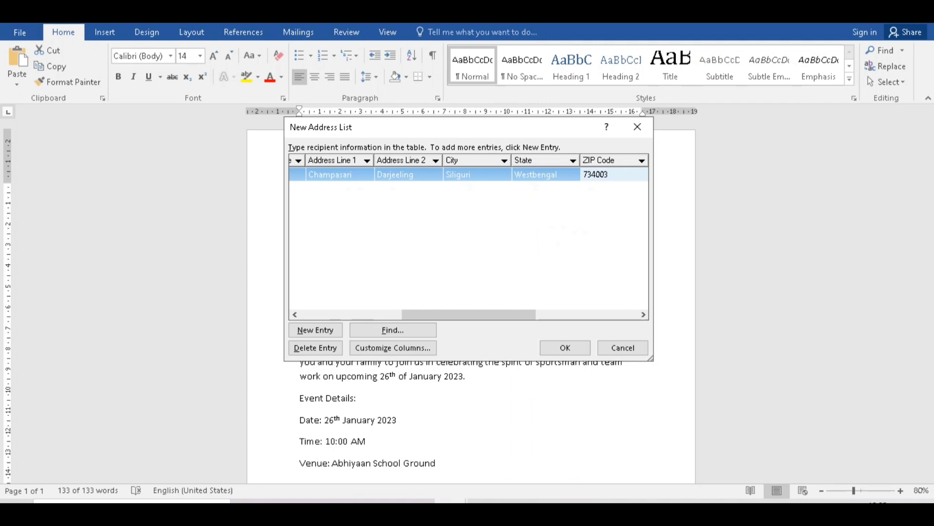
{"action": "key", "text": "Tab"}
{"action": "key", "text": "Tab"}
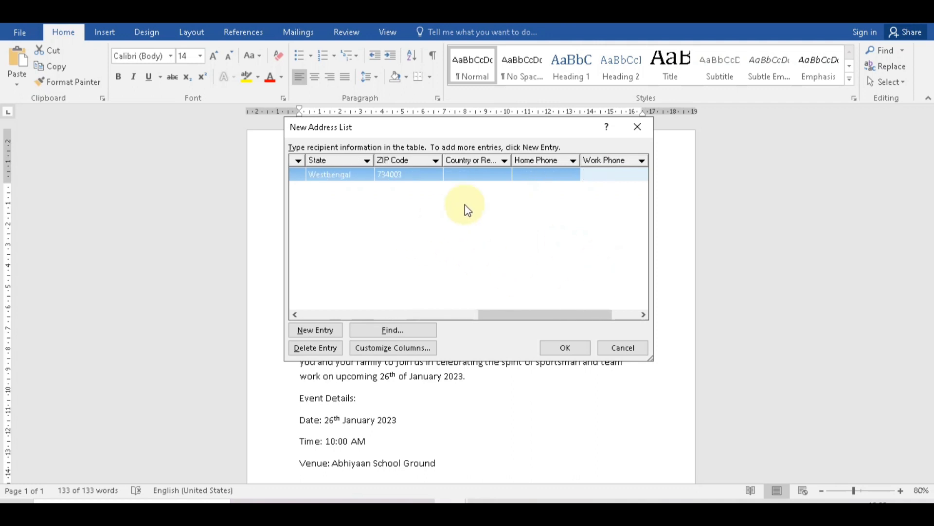
{"action": "type", "text": "12345678"}
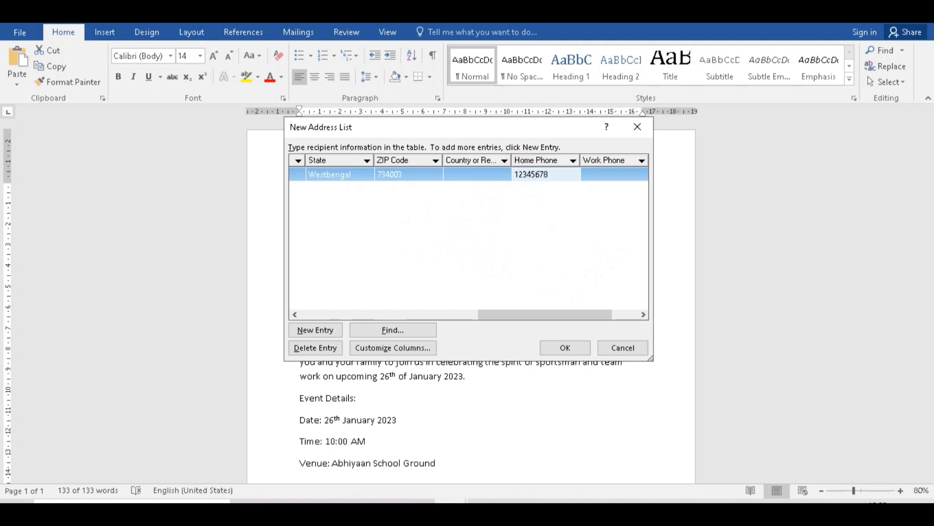
{"action": "left_click", "coordinate": [463, 174]}
{"action": "type", "text": "India"}
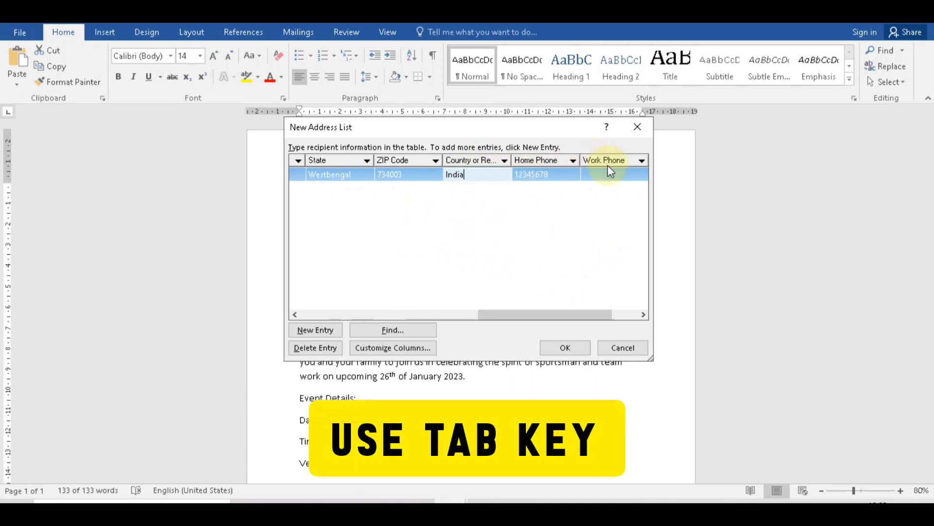
{"action": "left_click", "coordinate": [609, 174]}
{"action": "key", "text": "Tab"}
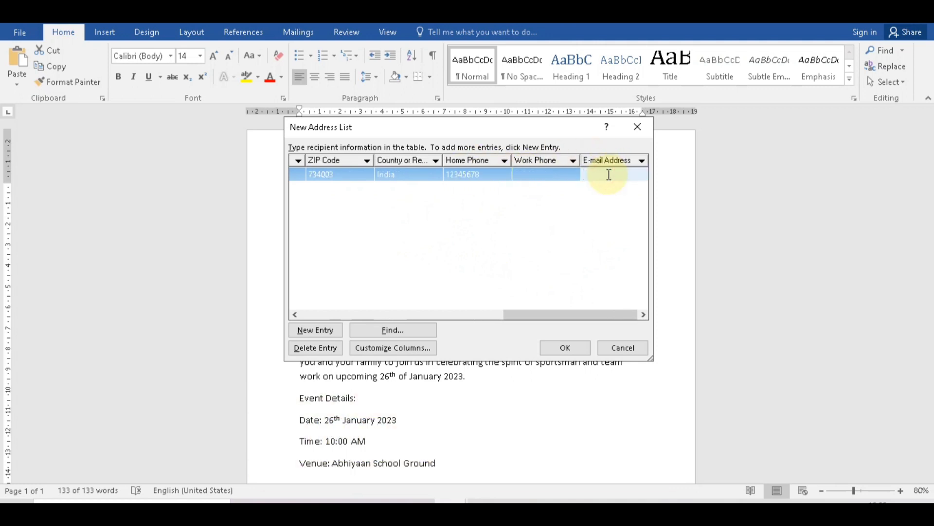
{"action": "key", "text": "Tab"}
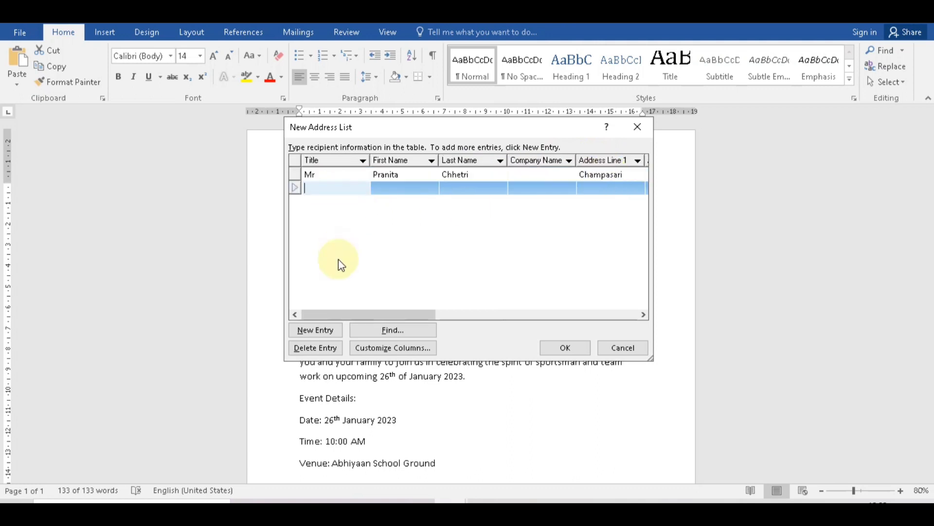
Change the first title to Miss and enter the second recipient's title Mr and full name.
{"action": "double_click", "coordinate": [322, 175]}
{"action": "type", "text": "Miss"}
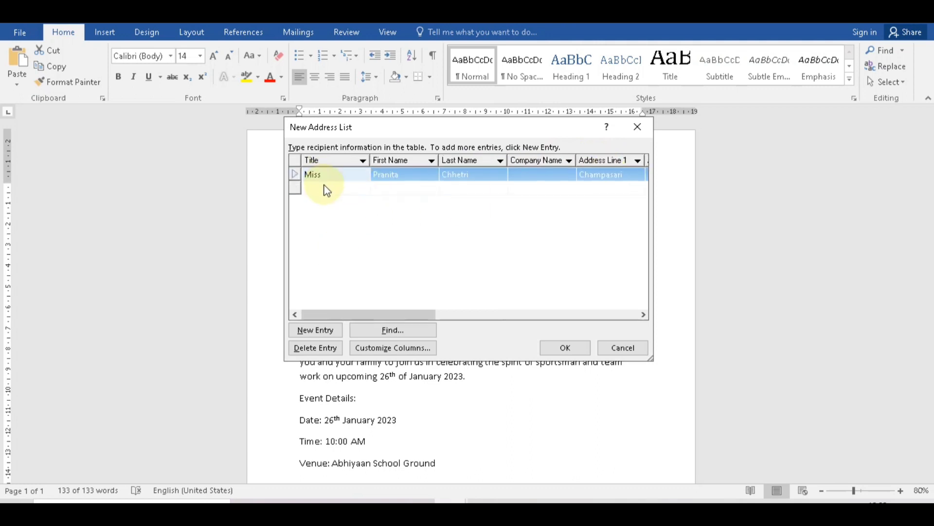
{"action": "left_click", "coordinate": [325, 187]}
{"action": "type", "text": "Mr"}
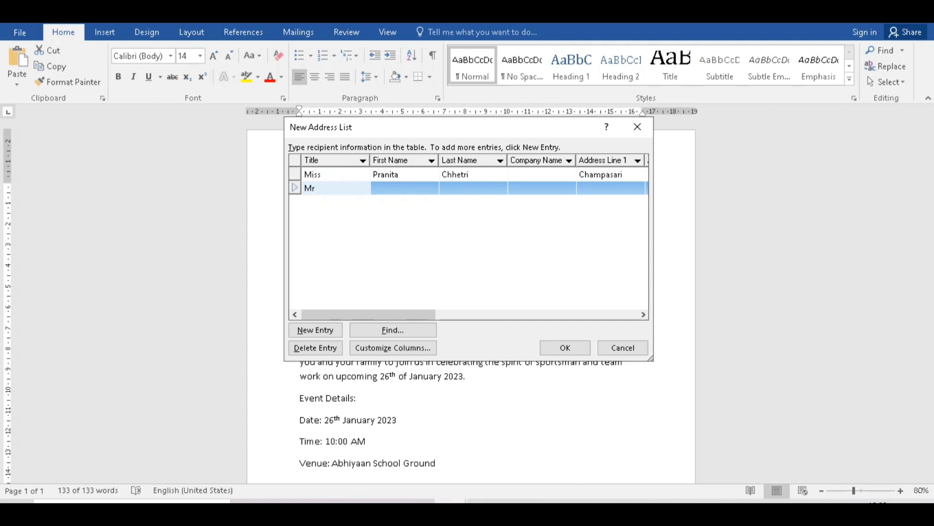
{"action": "left_click", "coordinate": [421, 187]}
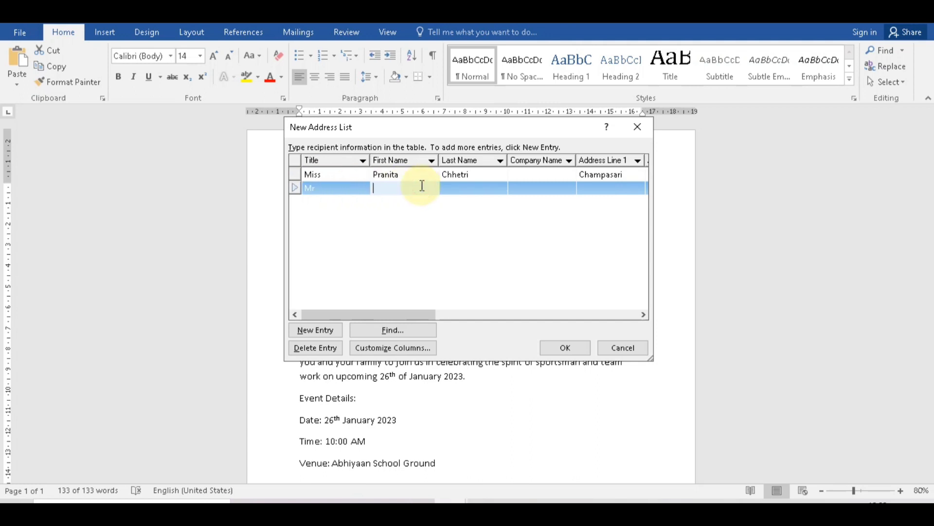
{"action": "left_click", "coordinate": [494, 188]}
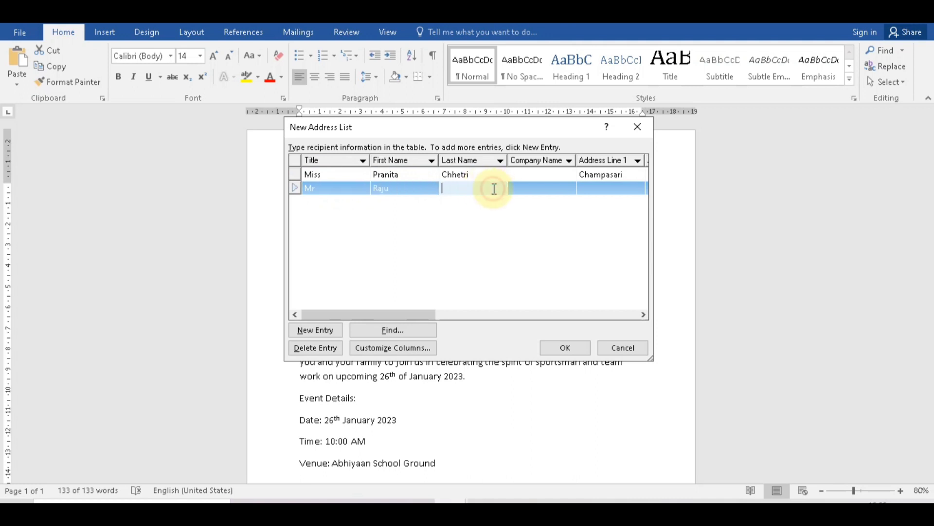
Enter the second recipient's address lines, city and state, and correct the first recipient's state spelling.
{"action": "key", "text": "Tab"}
{"action": "key", "text": "Tab"}
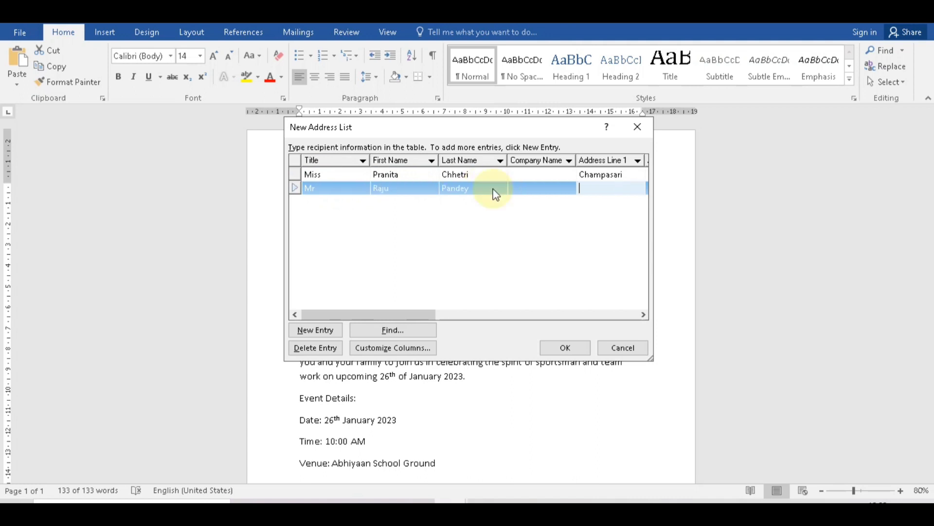
{"action": "type", "text": "Champasari"}
{"action": "key", "text": "Tab"}
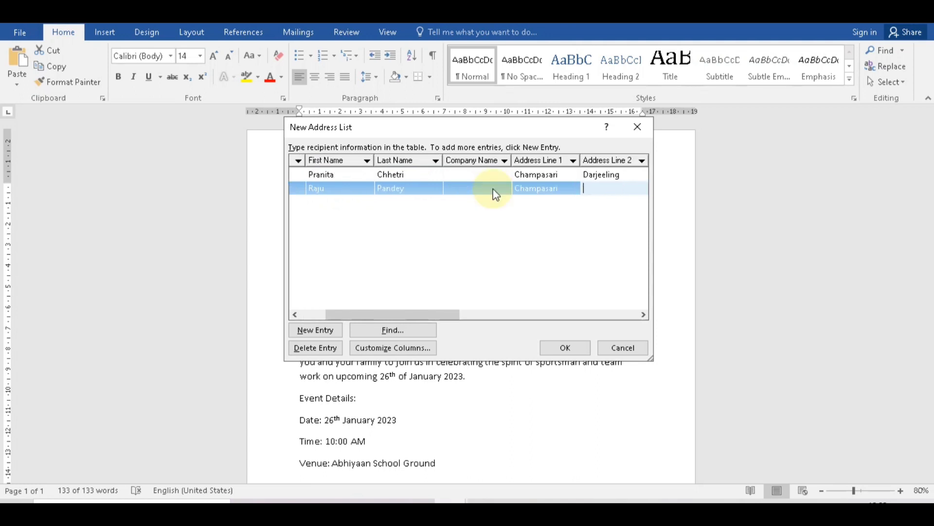
{"action": "type", "text": "Darjeeling"}
{"action": "key", "text": "Tab"}
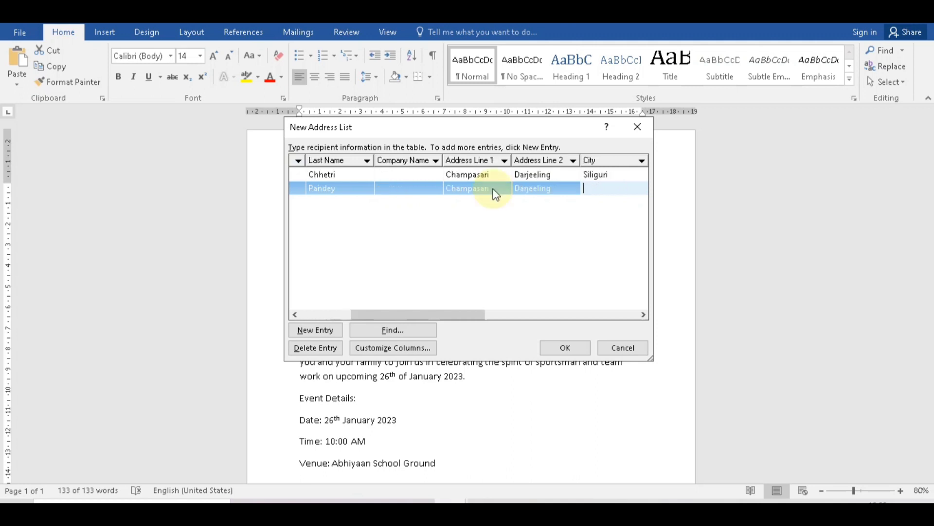
{"action": "type", "text": "Siliguri"}
Enter the second recipient's ZIP code, country and home phone.
{"action": "key", "text": "Tab"}
{"action": "type", "text": "West Bengal"}
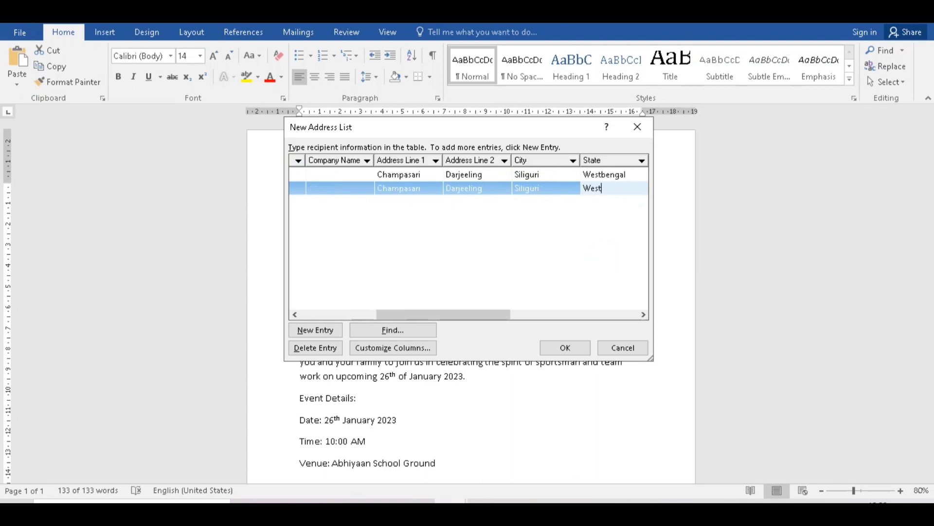
{"action": "left_click", "coordinate": [605, 174]}
{"action": "key", "text": "BackSpace"}
{"action": "type", "text": "B"}
{"action": "left_click", "coordinate": [622, 189]}
{"action": "key", "text": "Tab"}
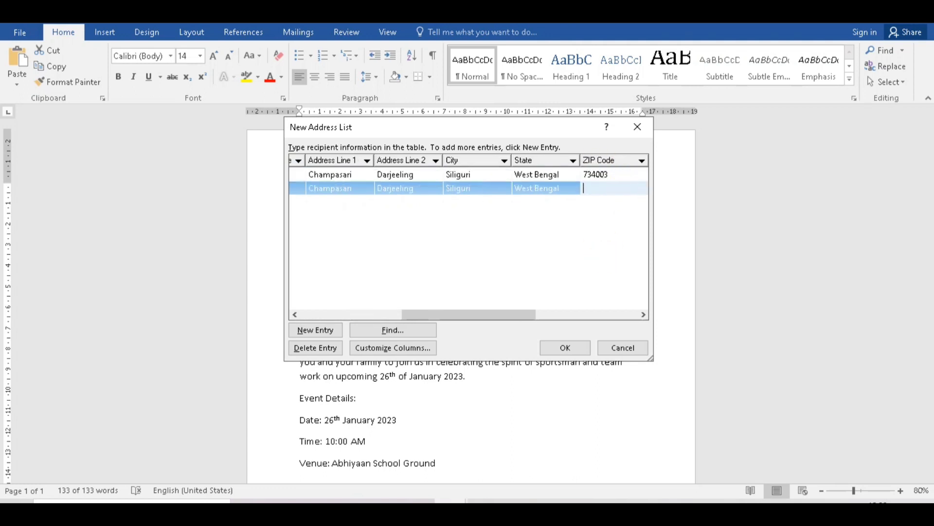
{"action": "type", "text": "734003"}
{"action": "key", "text": "Tab"}
{"action": "type", "text": "India"}
{"action": "key", "text": "Tab"}
{"action": "type", "text": "12345687"}
{"action": "key", "text": "Tab"}
{"action": "key", "text": "Tab"}
{"action": "key", "text": "Tab"}
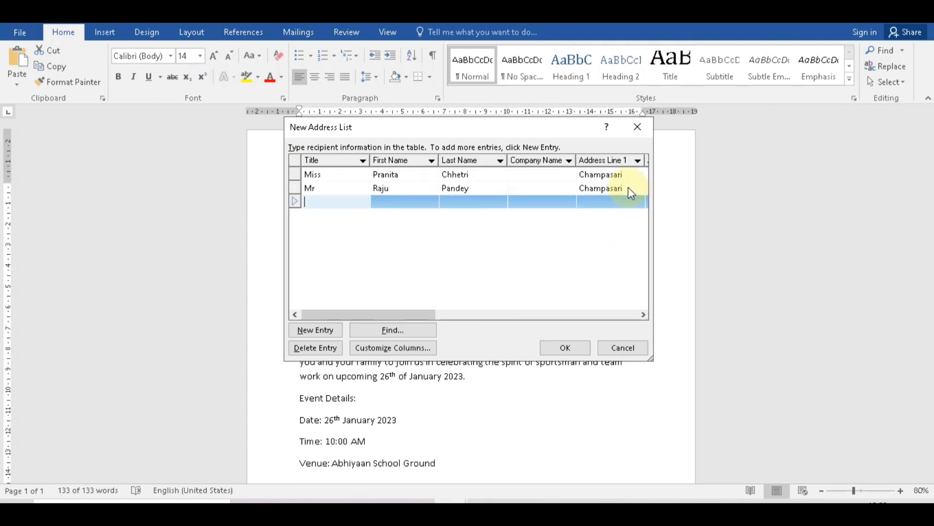
Change the first recipient's title to Mrs and enter the third recipient's title Mrs, name and address lines.
{"action": "type", "text": "Mrs"}
{"action": "left_click", "coordinate": [334, 175]}
{"action": "key", "text": "BackSpace"}
{"action": "key", "text": "BackSpace"}
{"action": "key", "text": "BackSpace"}
{"action": "type", "text": "rs"}
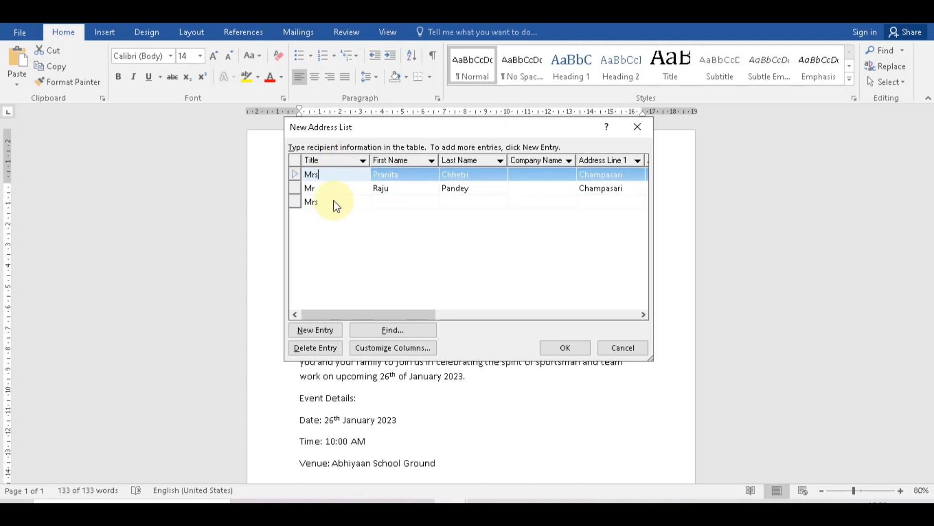
{"action": "left_click", "coordinate": [398, 202]}
{"action": "key", "text": "Tab"}
{"action": "key", "text": "Tab"}
{"action": "key", "text": "Tab"}
{"action": "type", "text": "Champasari"}
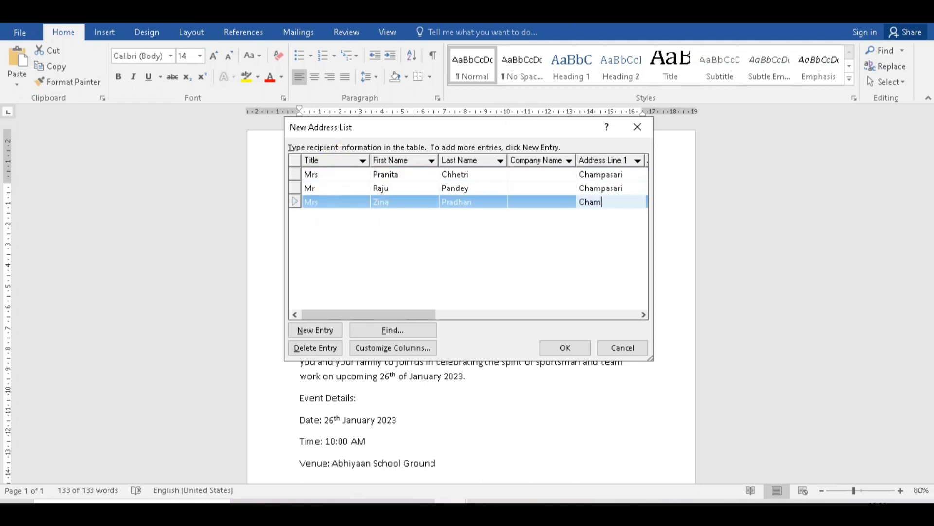
{"action": "key", "text": "Tab"}
{"action": "type", "text": "Darjeeling"}
Complete the third recipient's city, state, ZIP code, country and home phone, adding a blank entry.
{"action": "key", "text": "Tab"}
{"action": "type", "text": "Siliguri"}
{"action": "key", "text": "Tab"}
{"action": "type", "text": "West Bengal"}
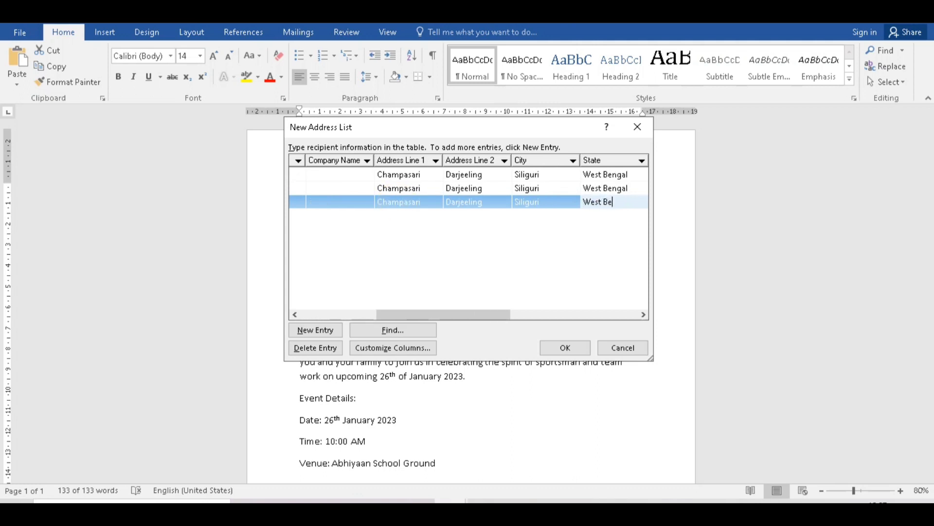
{"action": "key", "text": "Tab"}
{"action": "type", "text": "734003"}
{"action": "key", "text": "Tab"}
{"action": "type", "text": "India"}
{"action": "key", "text": "Tab"}
{"action": "type", "text": "987456321"}
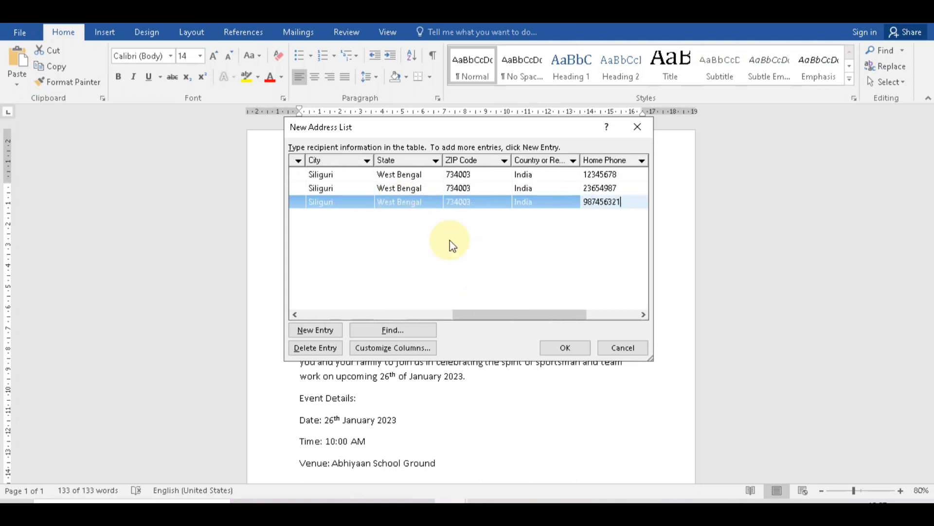
{"action": "key", "text": "Tab"}
{"action": "key", "text": "Tab"}
{"action": "key", "text": "Tab"}
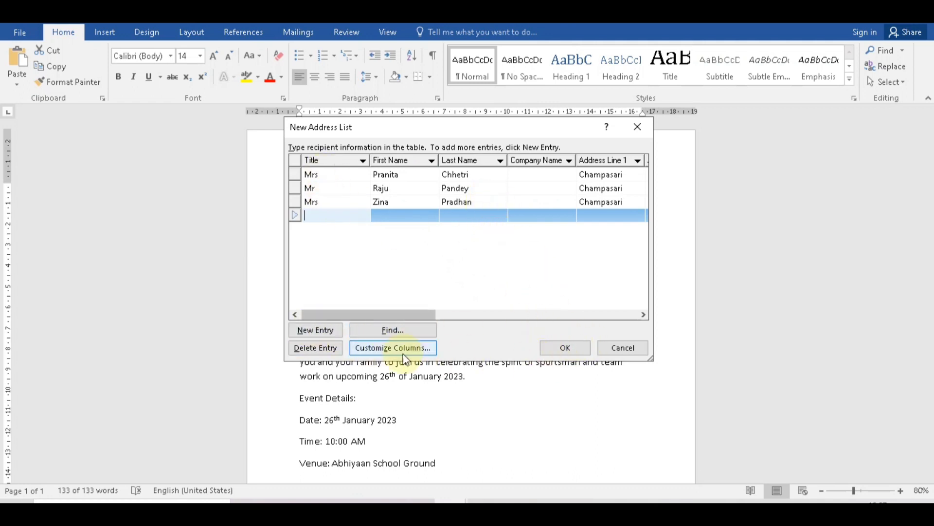
Save the three-recipient list as the address list file 'Students Data'.
{"action": "left_click", "coordinate": [565, 347]}
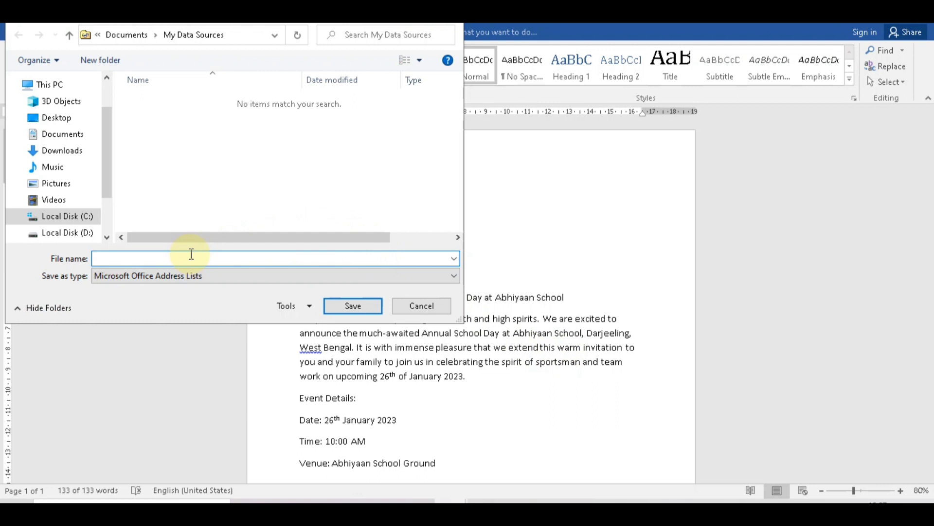
{"action": "left_click", "coordinate": [191, 254]}
{"action": "type", "text": "Students Data"}
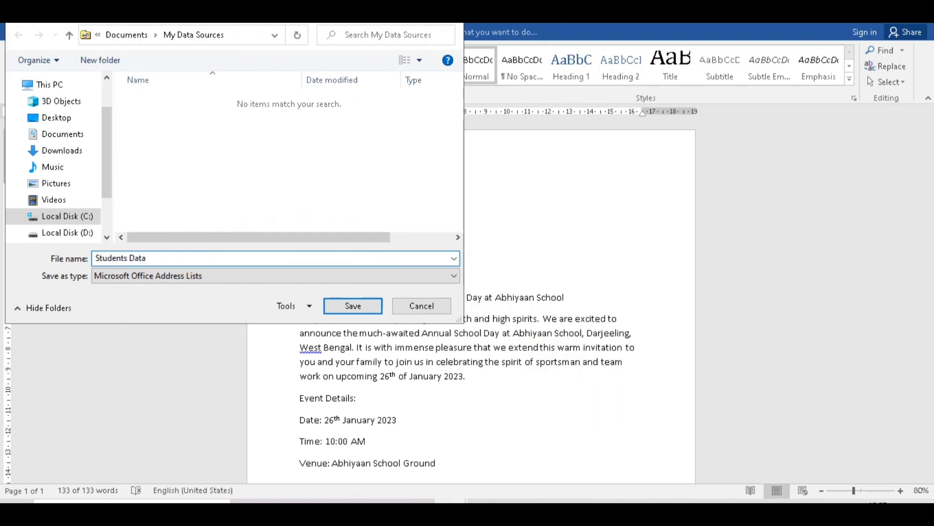
{"action": "key", "text": "Return"}
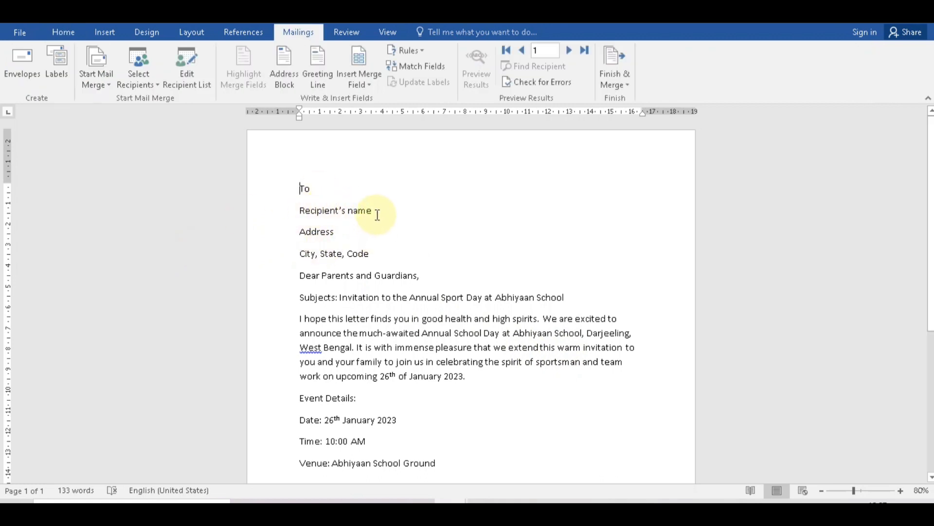
{"action": "left_click_drag", "start_coordinate": [375, 209], "coordinate": [298, 209]}
{"action": "key", "text": "Delete"}
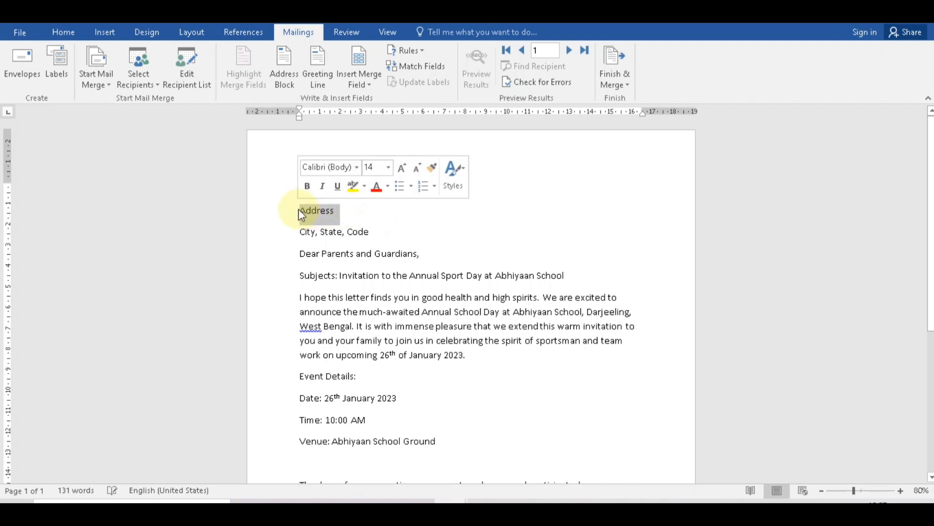
{"action": "key", "text": "Delete"}
{"action": "left_click_drag", "start_coordinate": [372, 210], "coordinate": [302, 219]}
{"action": "key", "text": "Delete"}
{"action": "key", "text": "Return"}
{"action": "key", "text": "Return"}
{"action": "key", "text": "Return"}
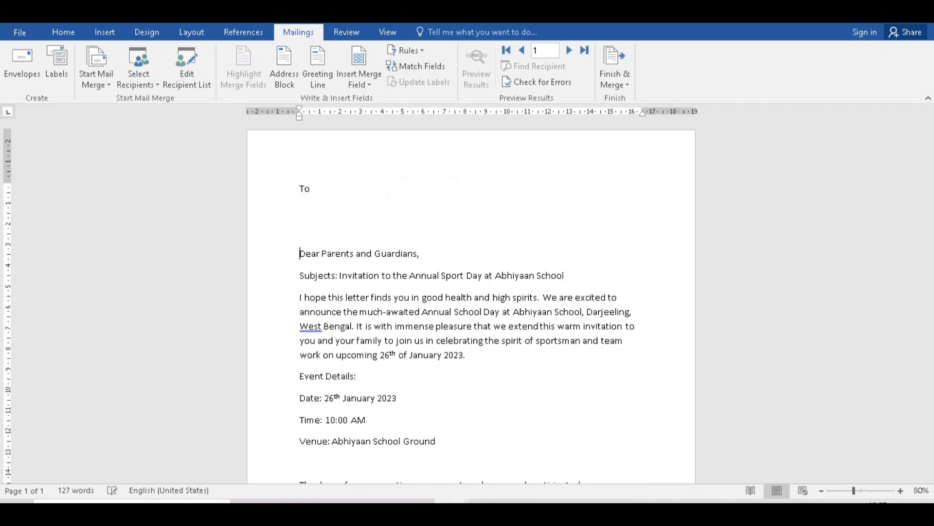
{"action": "left_click", "coordinate": [326, 212]}
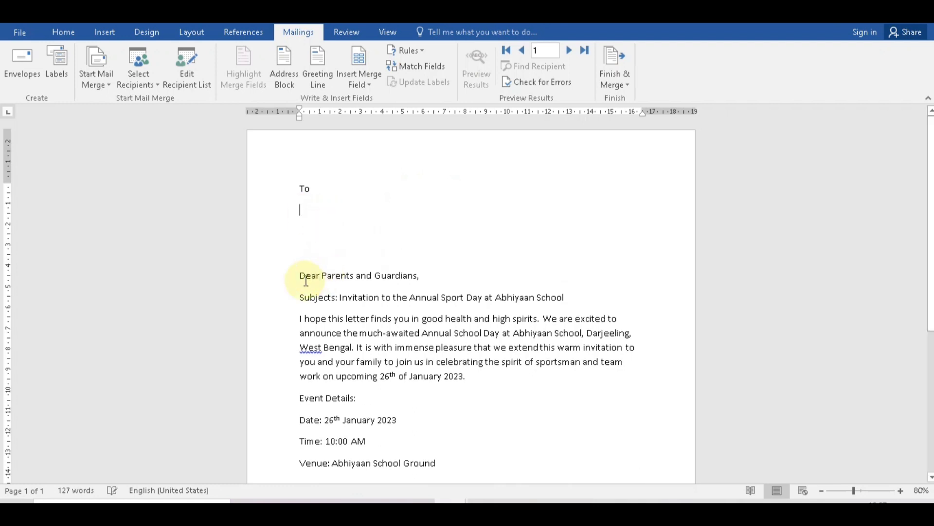
{"action": "left_click", "coordinate": [277, 298]}
{"action": "key", "text": "ctrl+b"}
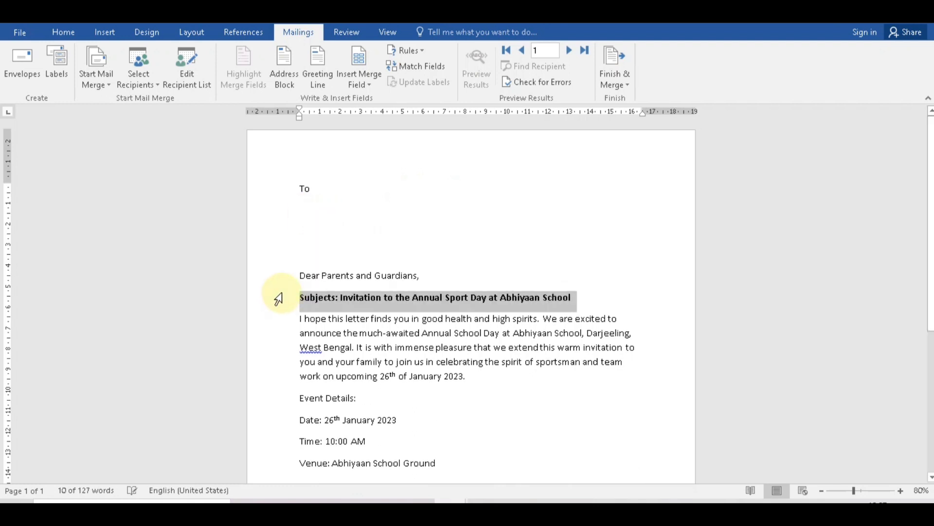
{"action": "left_click", "coordinate": [313, 213]}
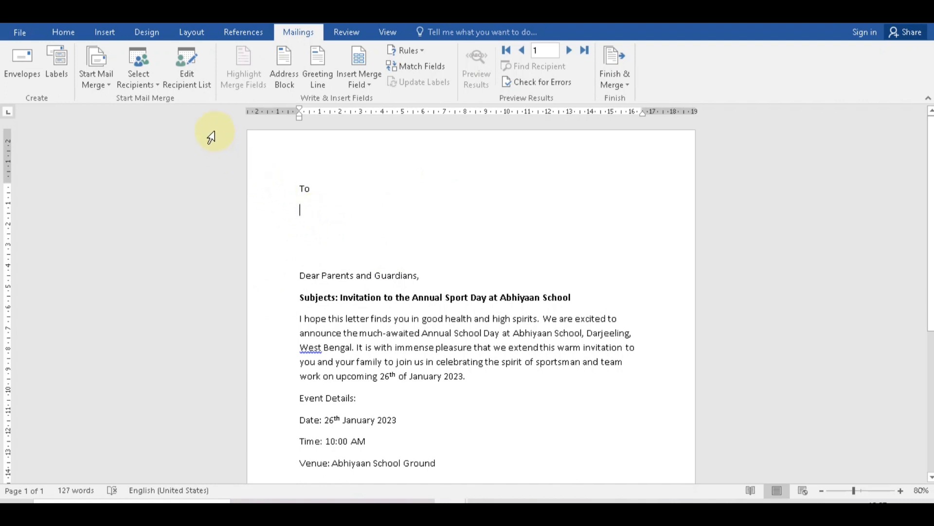
{"action": "left_click", "coordinate": [185, 71]}
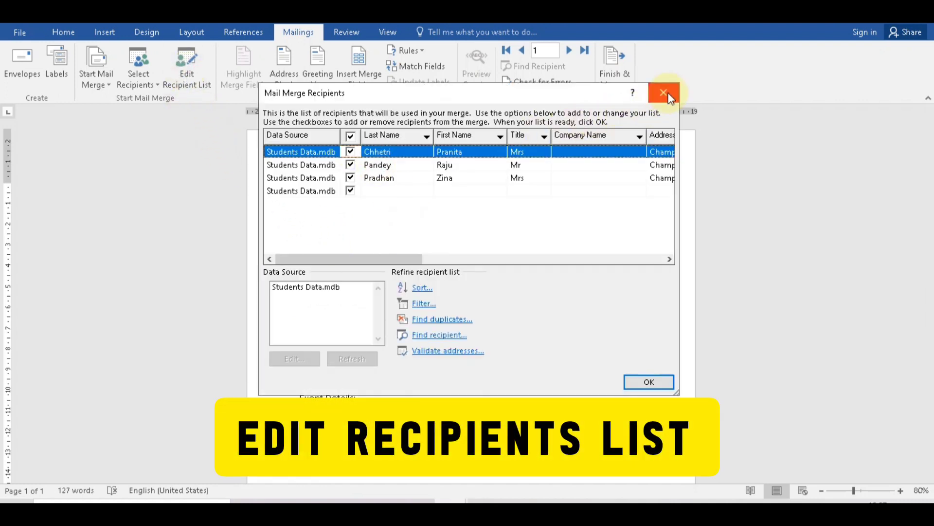
{"action": "left_click", "coordinate": [669, 94]}
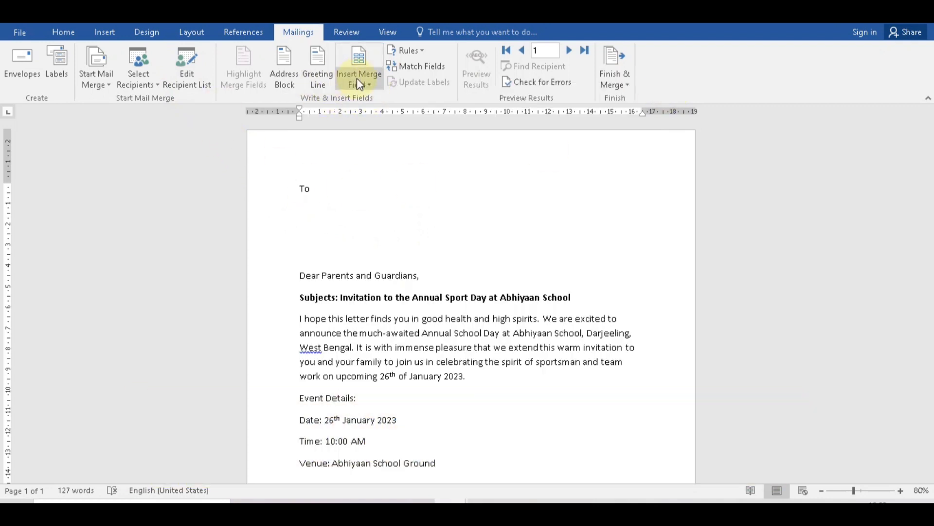
Insert the Title, First_Name and Last_Name merge fields on the first line under To.
{"action": "left_click", "coordinate": [357, 79]}
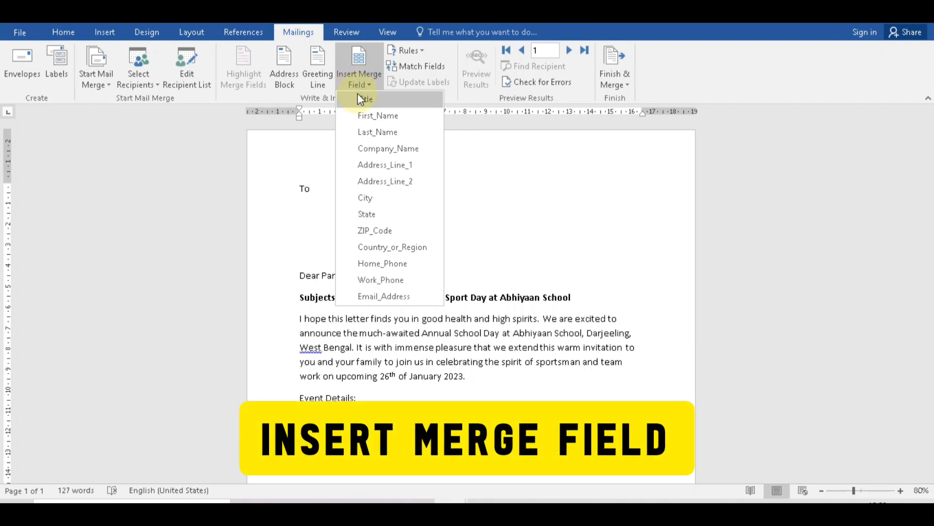
{"action": "left_click", "coordinate": [361, 99]}
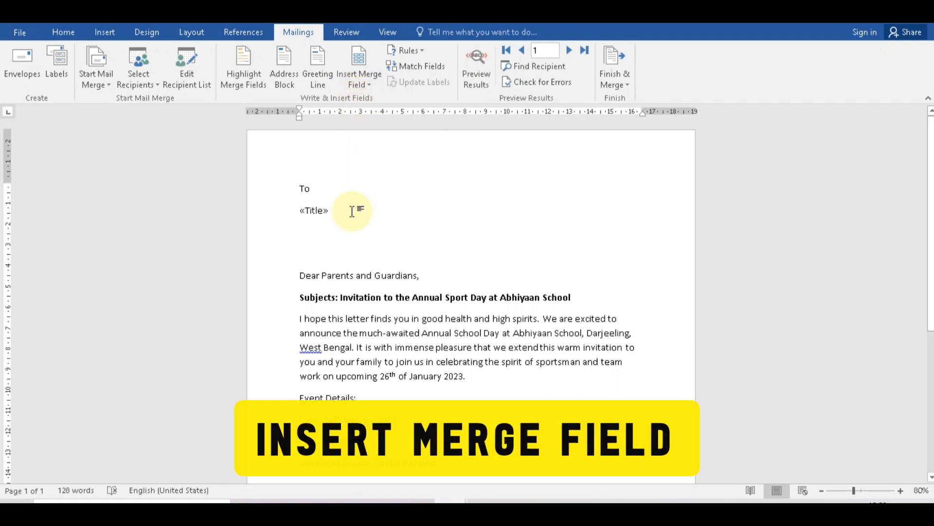
{"action": "left_click", "coordinate": [360, 85]}
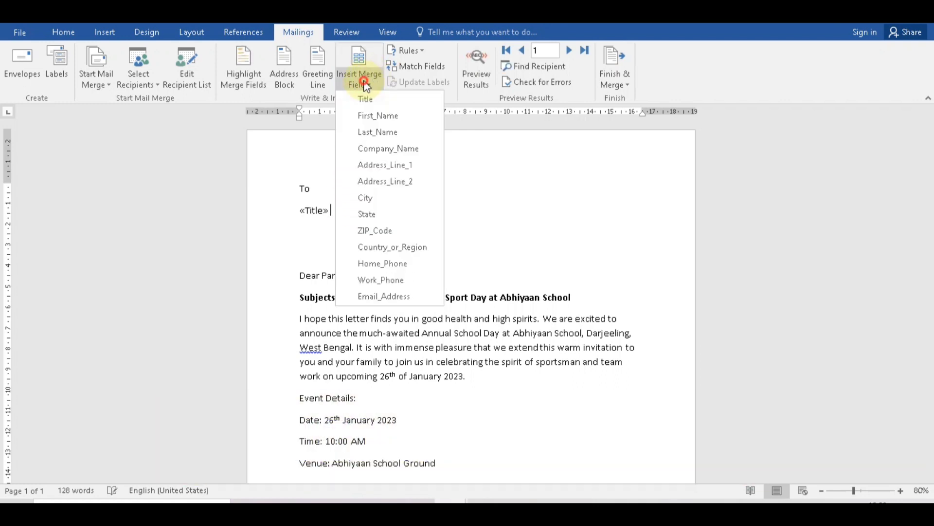
{"action": "left_click", "coordinate": [373, 116]}
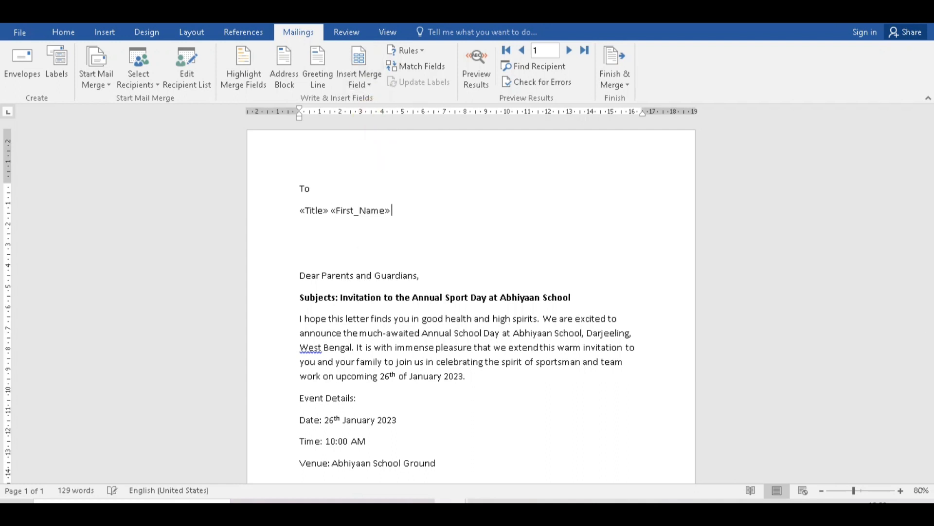
{"action": "left_click", "coordinate": [363, 81]}
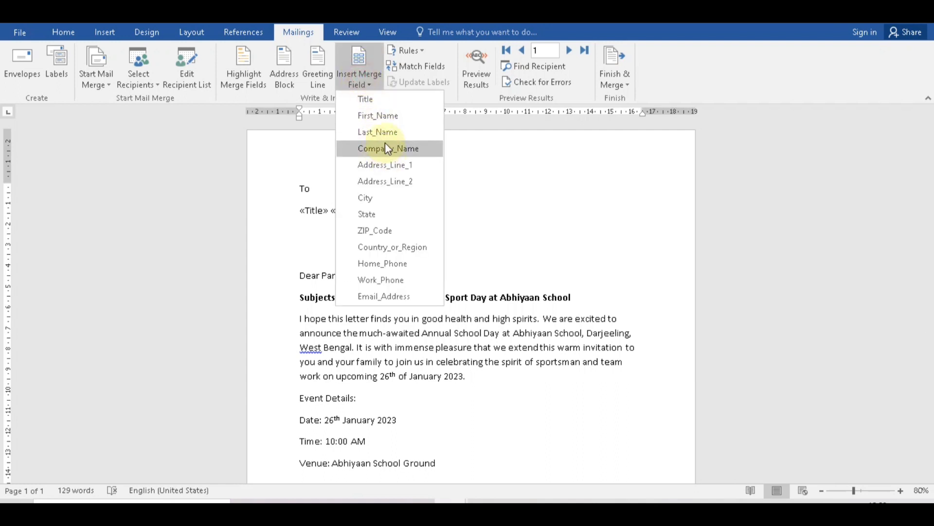
{"action": "left_click", "coordinate": [382, 131]}
{"action": "key", "text": "Return"}
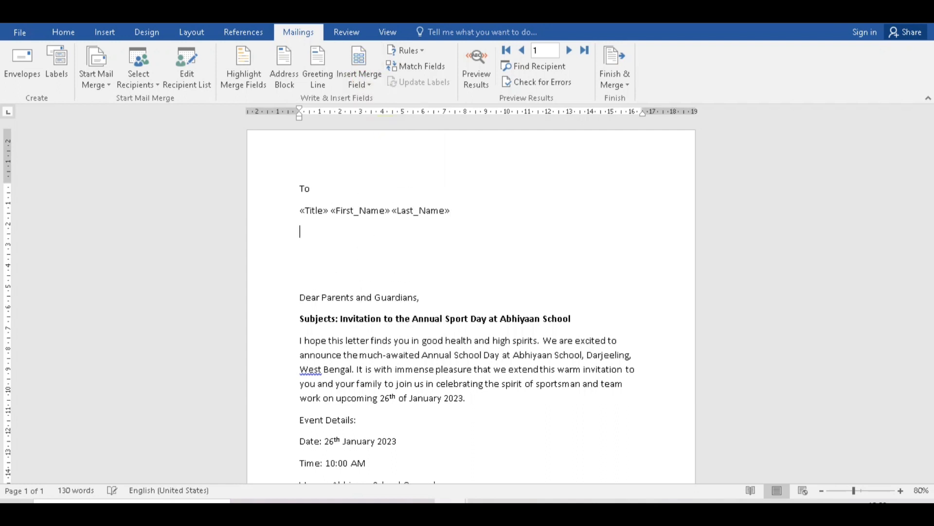
Add Address_Line_1 and Address_Line_2 fields separated by commas on the next line.
{"action": "left_click", "coordinate": [368, 85]}
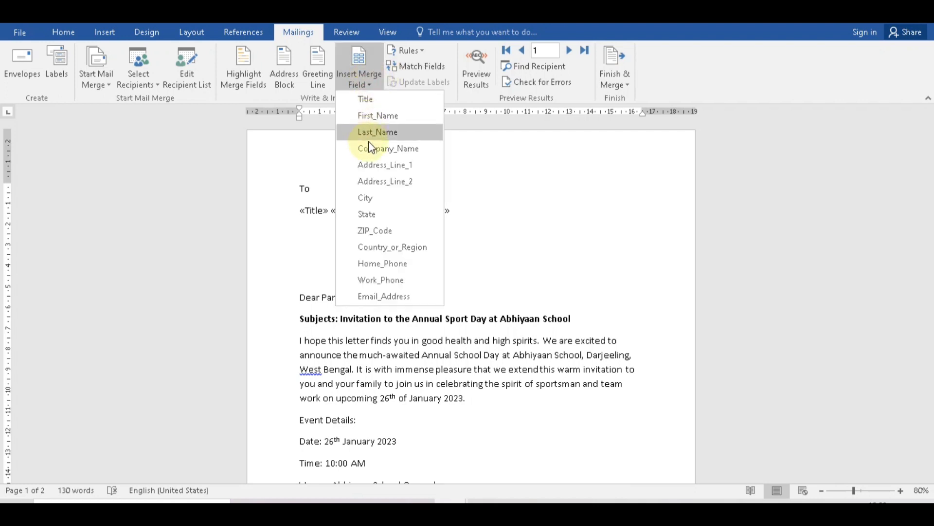
{"action": "left_click", "coordinate": [372, 164]}
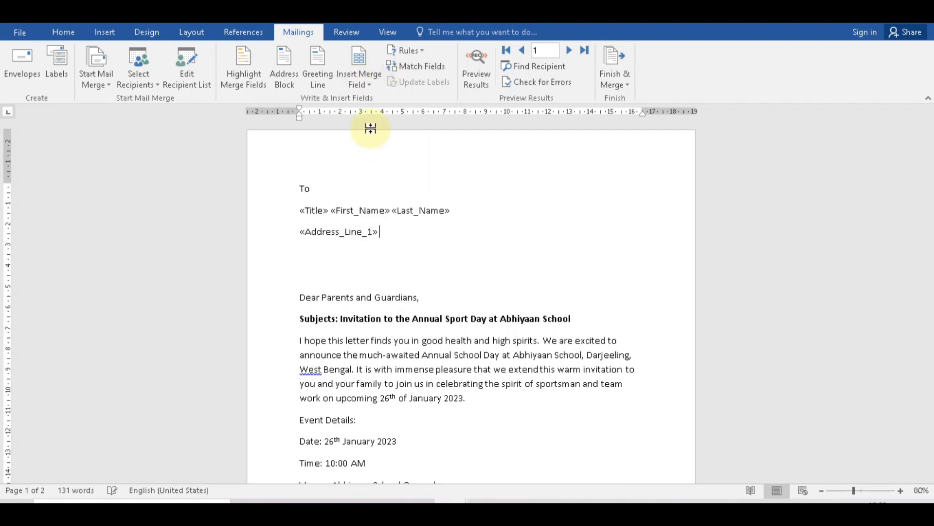
{"action": "type", "text": ","}
{"action": "left_click", "coordinate": [364, 79]}
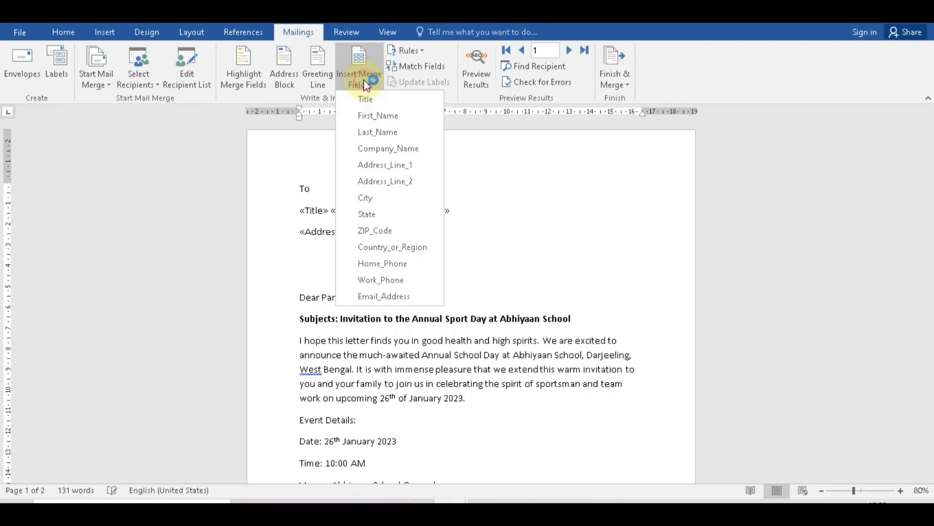
{"action": "left_click", "coordinate": [383, 179]}
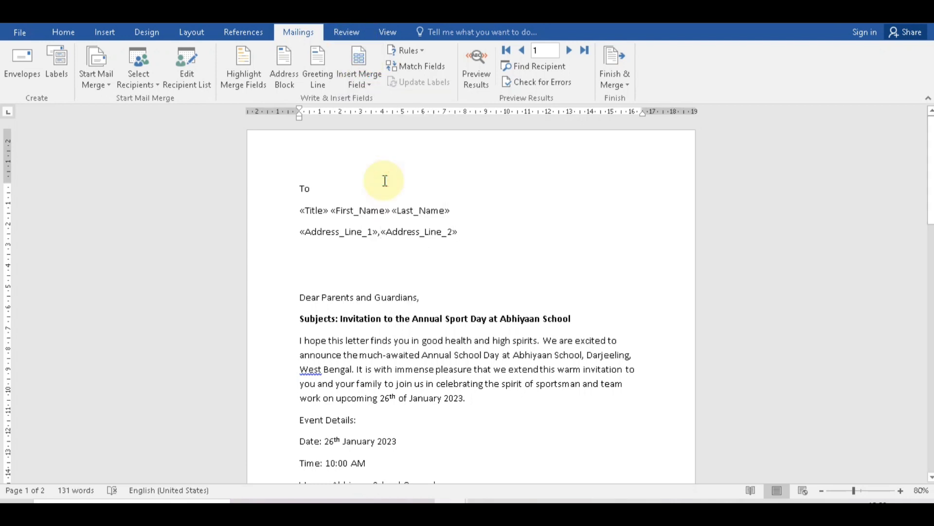
{"action": "type", "text": ","}
{"action": "key", "text": "Return"}
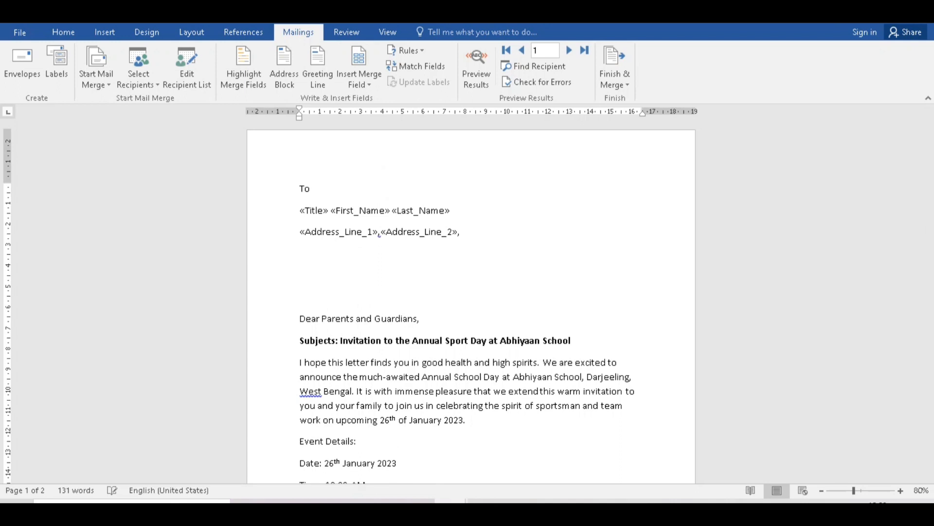
Put the City and State fields, separated by a comma, on a new line.
{"action": "left_click", "coordinate": [359, 80]}
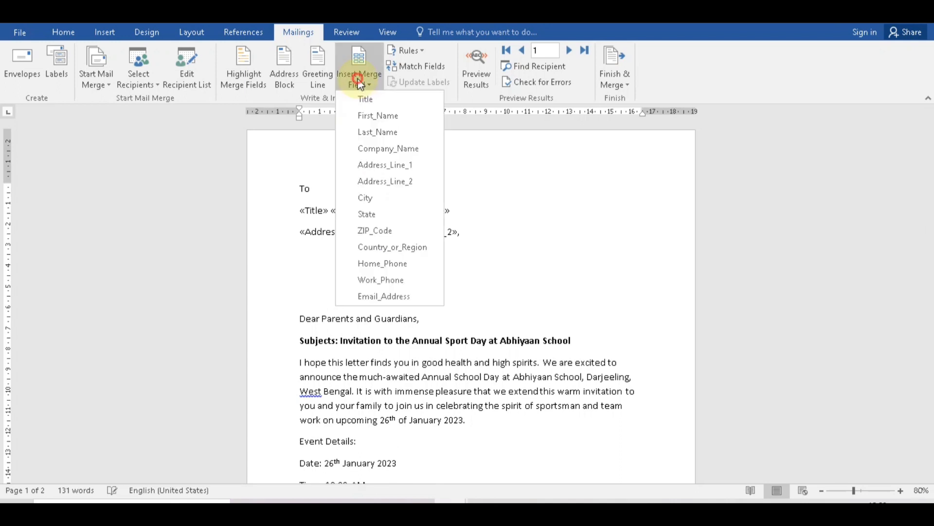
{"action": "left_click", "coordinate": [375, 165]}
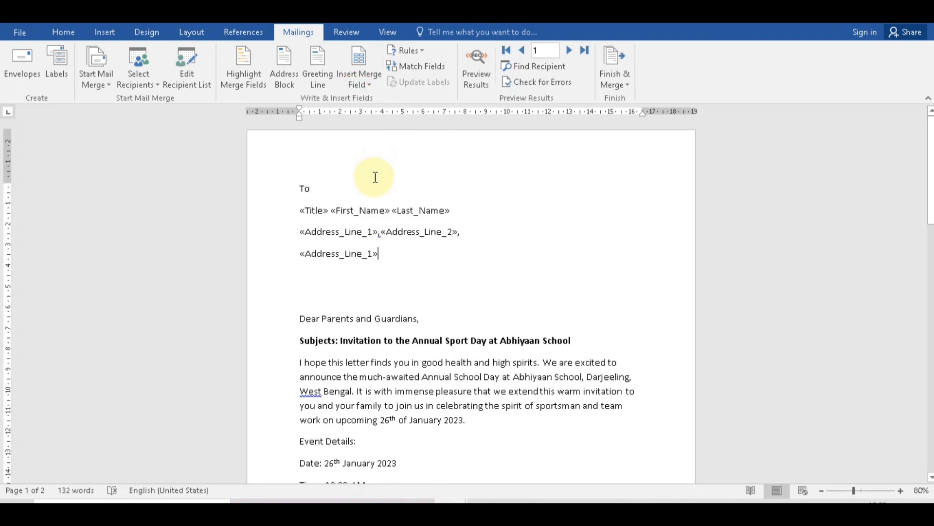
{"action": "key", "text": "BackSpace"}
{"action": "key", "text": "BackSpace"}
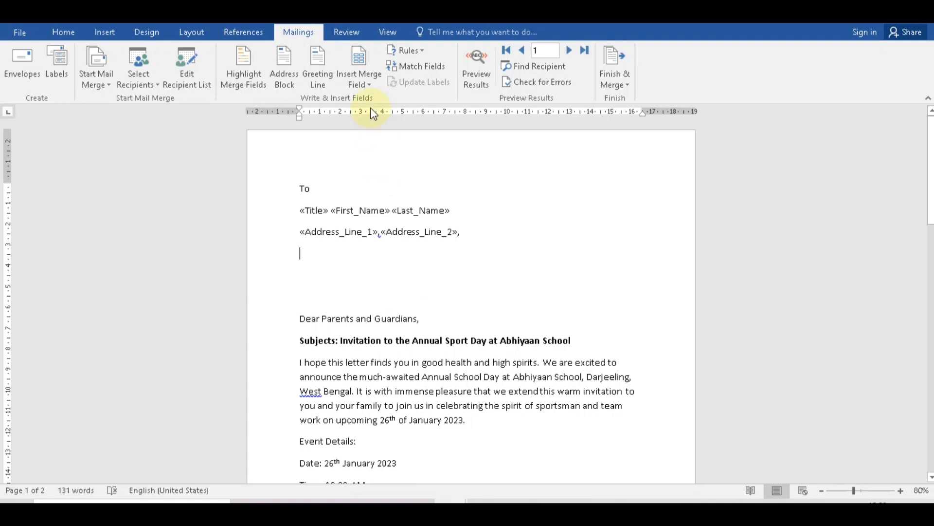
{"action": "left_click", "coordinate": [361, 78]}
{"action": "left_click", "coordinate": [378, 200]}
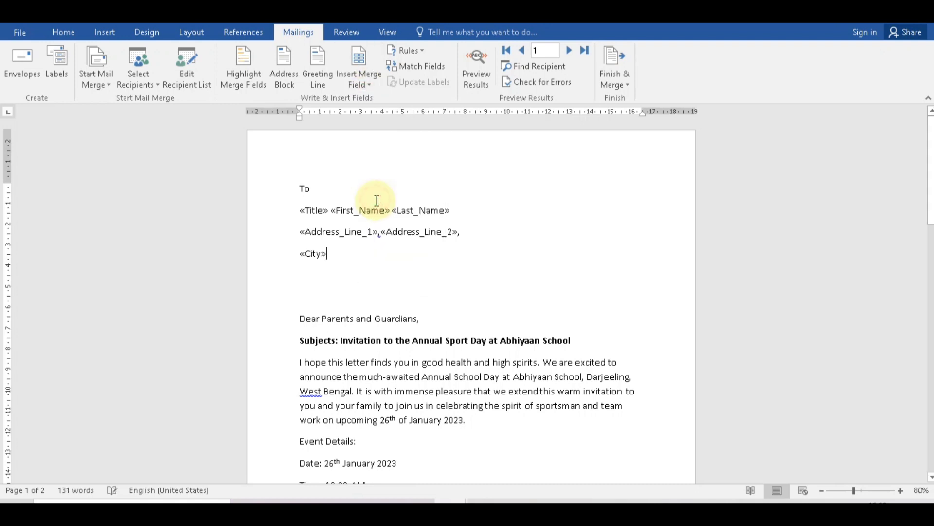
{"action": "type", "text": ","}
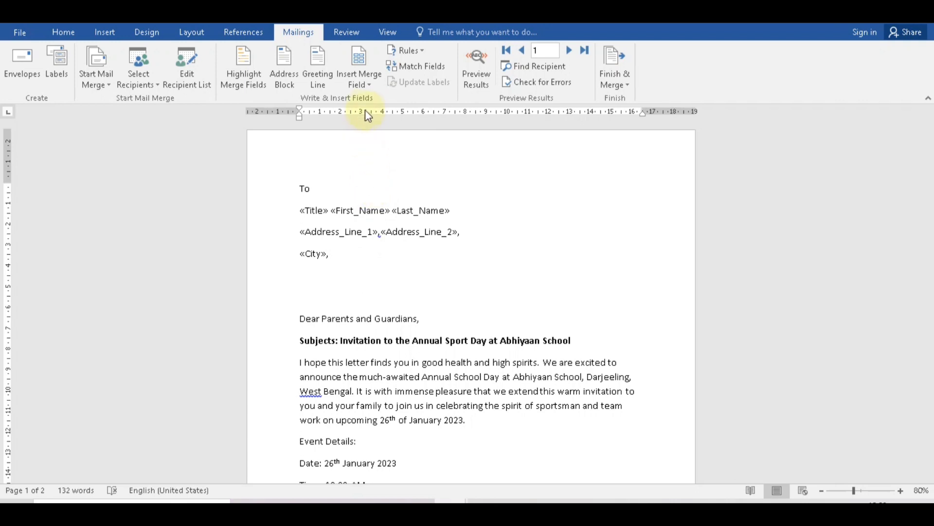
{"action": "left_click", "coordinate": [360, 81]}
{"action": "left_click", "coordinate": [379, 214]}
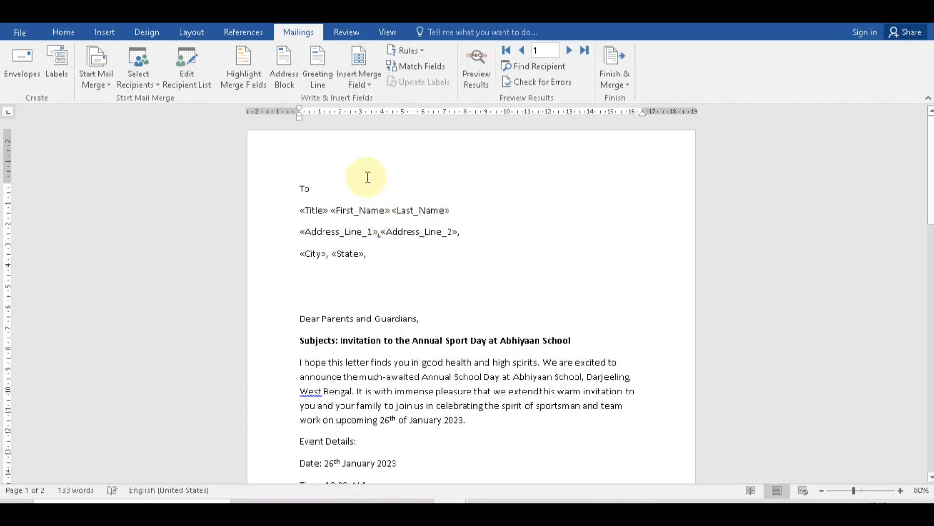
Add Country_or_Region and ZIP_Code after State, then Home_Phone on its own line.
{"action": "left_click", "coordinate": [365, 82]}
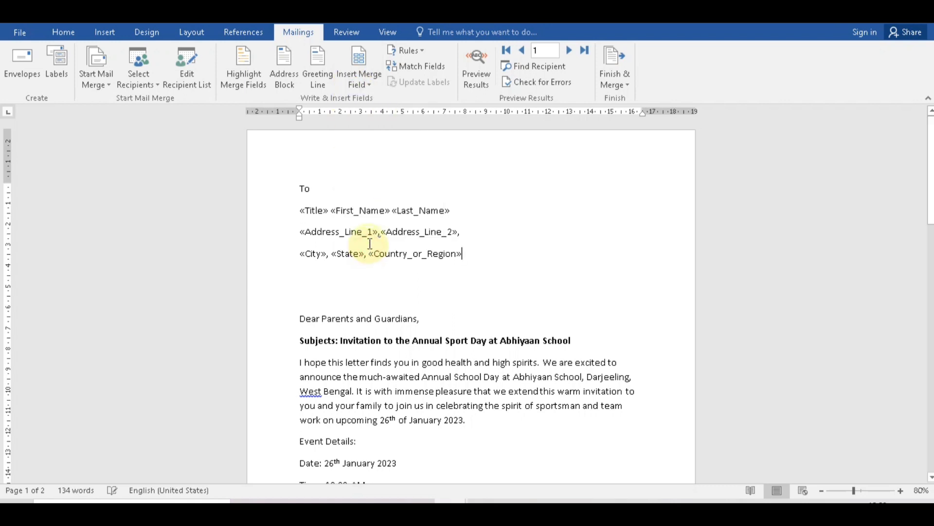
{"action": "type", "text": ","}
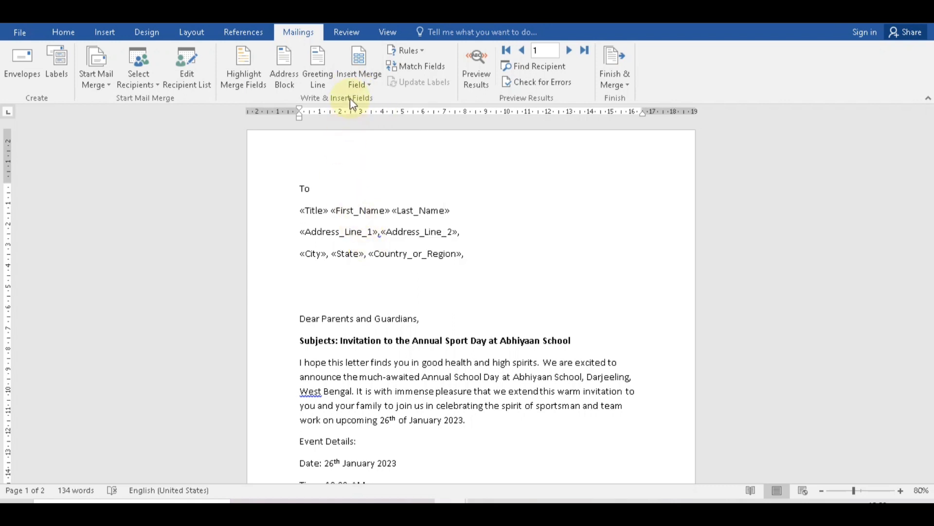
{"action": "left_click", "coordinate": [354, 86]}
{"action": "left_click", "coordinate": [371, 231]}
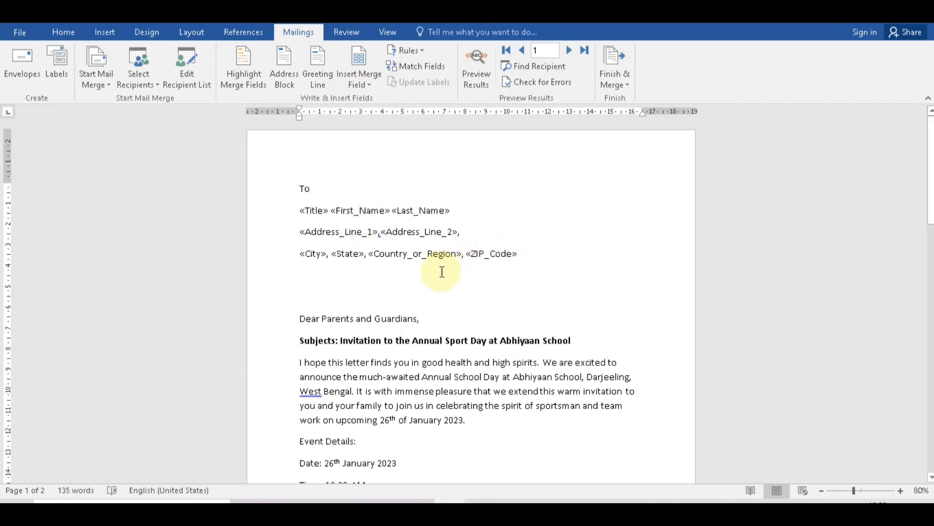
{"action": "key", "text": "Return"}
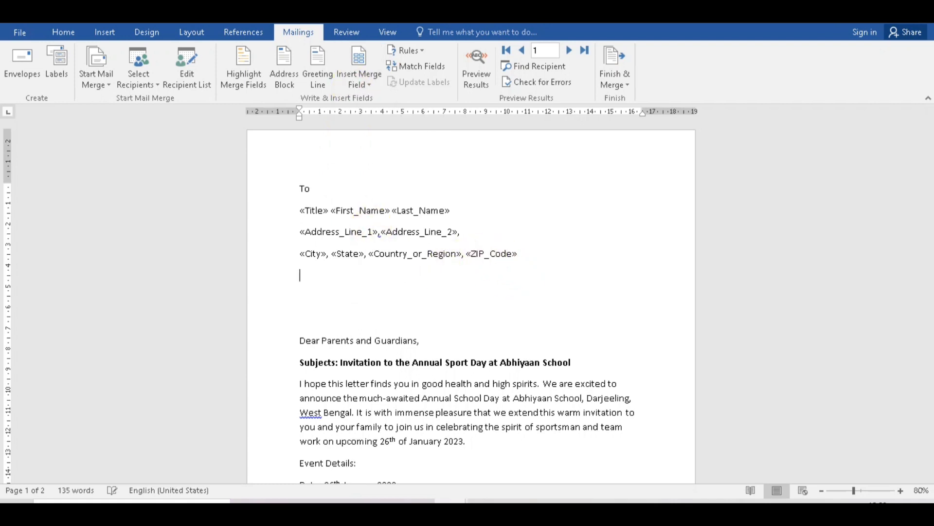
{"action": "left_click", "coordinate": [366, 90]}
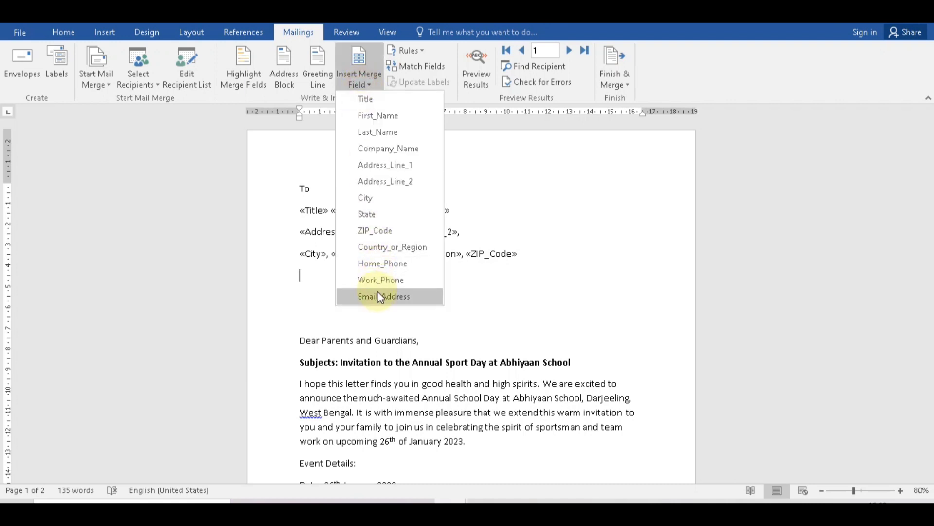
{"action": "left_click", "coordinate": [379, 265]}
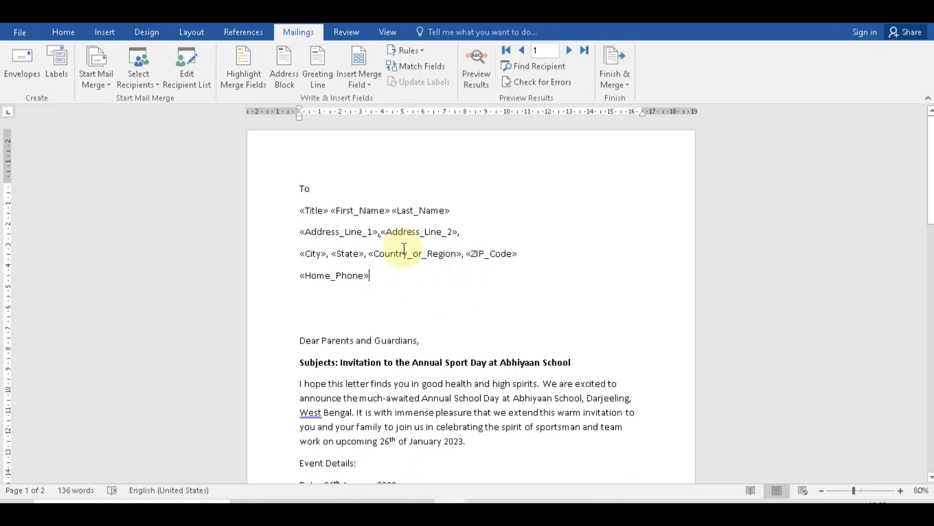
{"action": "left_click", "coordinate": [476, 66]}
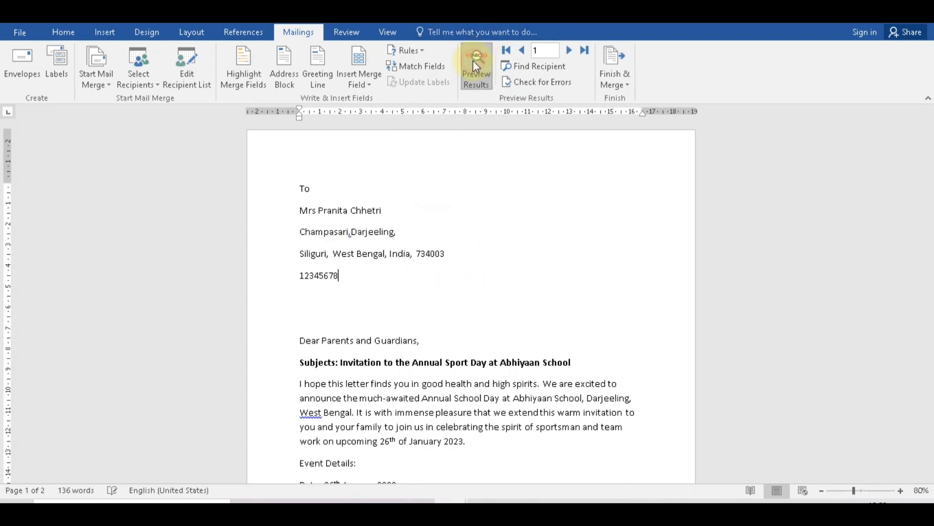
{"action": "left_click", "coordinate": [475, 64]}
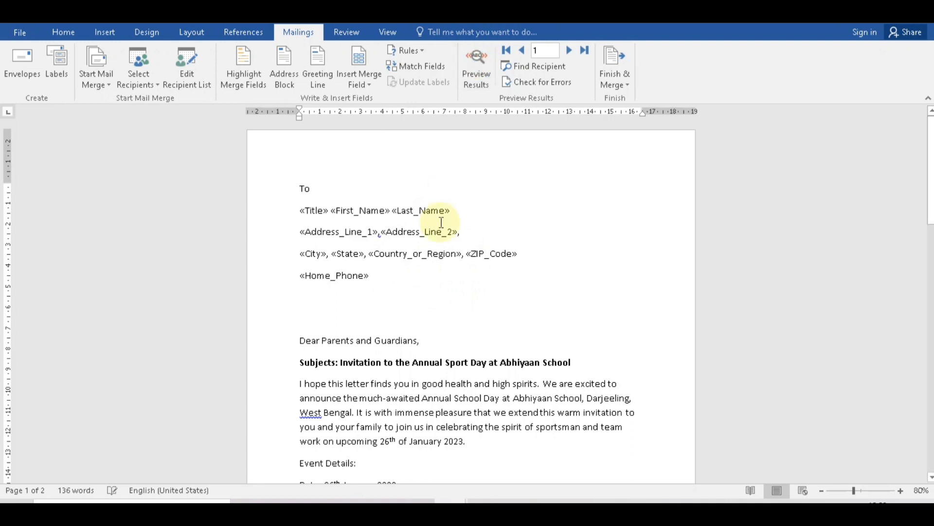
{"action": "left_click", "coordinate": [383, 281]}
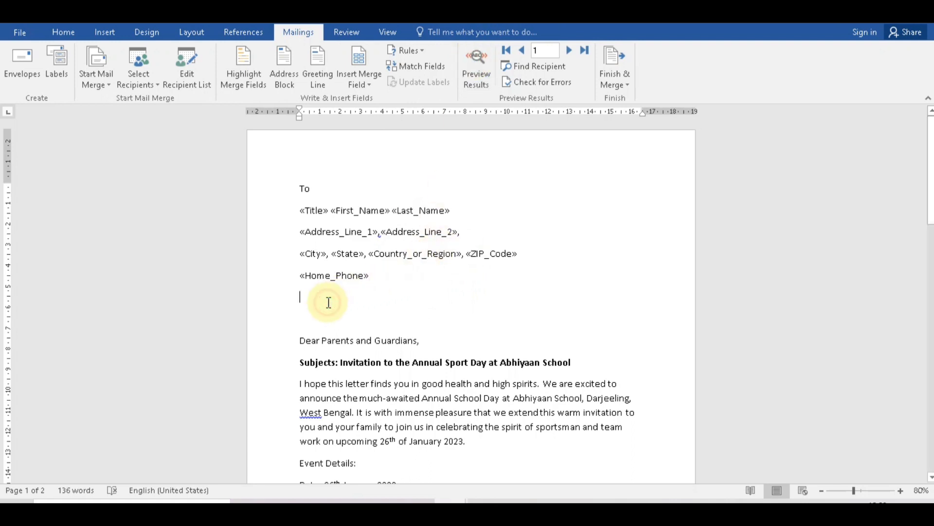
{"action": "left_click", "coordinate": [329, 302]}
{"action": "key", "text": "Delete"}
{"action": "scroll", "coordinate": [329, 302], "scroll_direction": "down", "scroll_amount": 6}
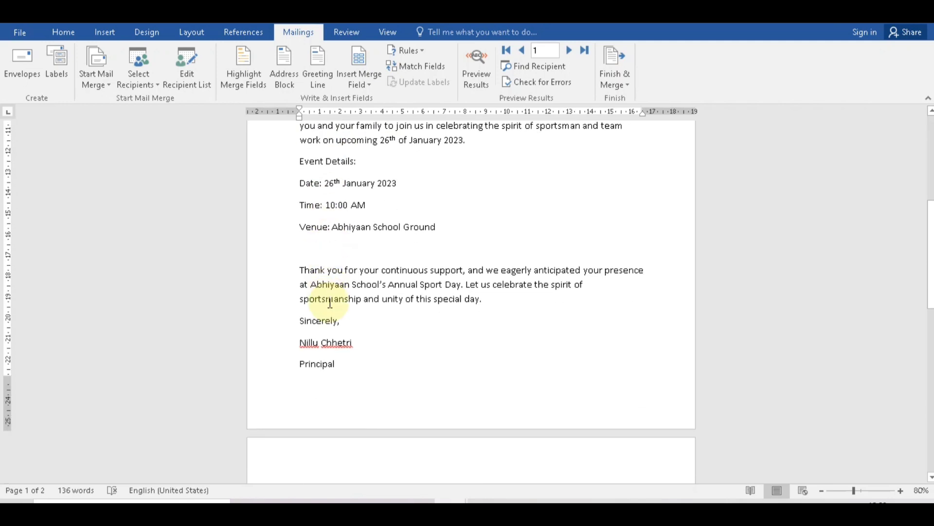
{"action": "scroll", "coordinate": [330, 302], "scroll_direction": "up", "scroll_amount": 5}
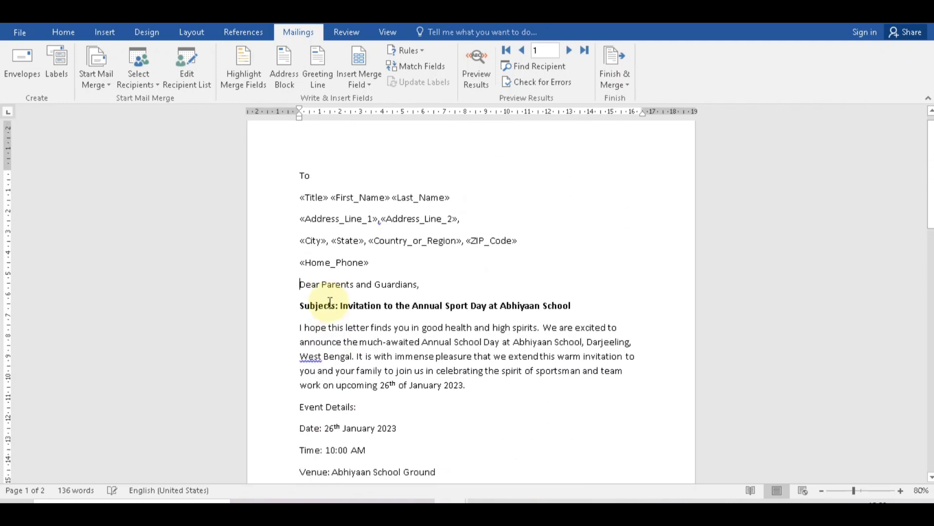
{"action": "scroll", "coordinate": [430, 290], "scroll_direction": "down", "scroll_amount": 6}
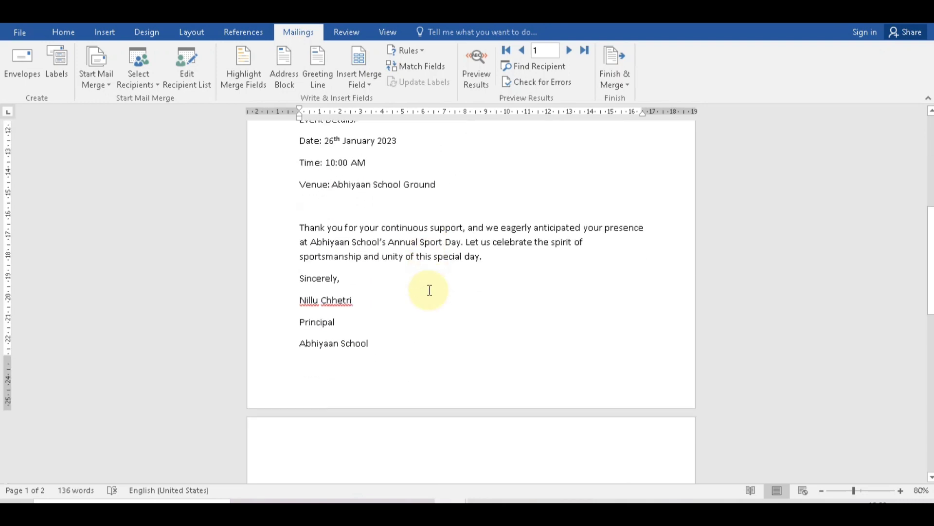
{"action": "left_click", "coordinate": [394, 344]}
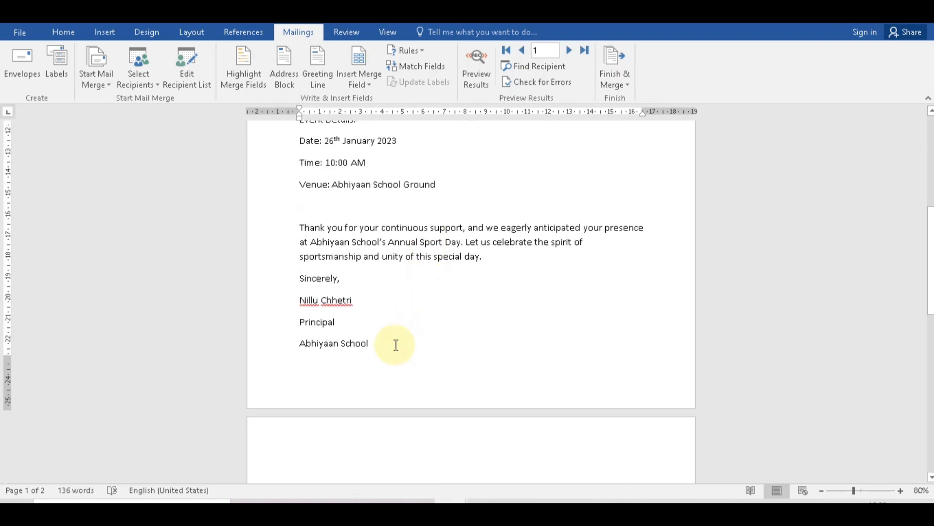
{"action": "scroll", "coordinate": [396, 345], "scroll_direction": "up", "scroll_amount": 1}
{"action": "scroll", "coordinate": [417, 294], "scroll_direction": "up", "scroll_amount": 4}
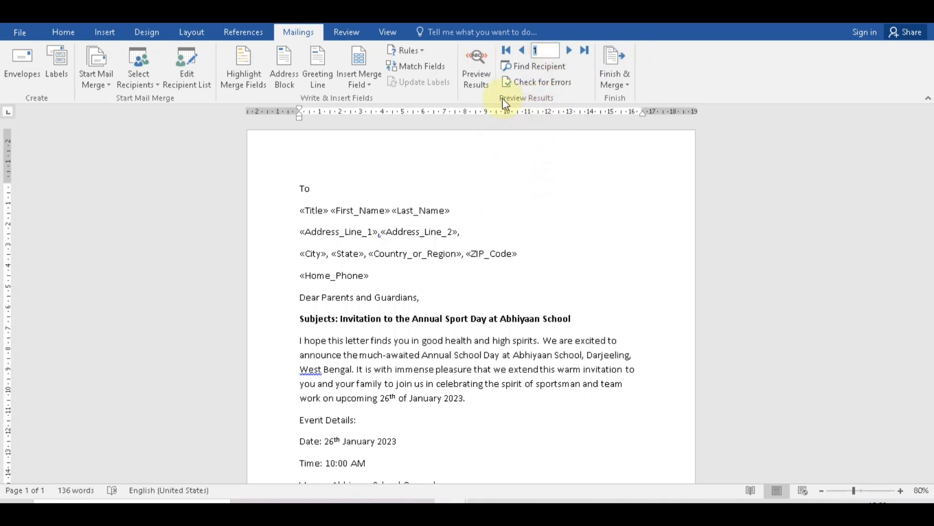
Preview the recipient records, check Find Recipient, then bring up the Finish & Merge options.
{"action": "left_click", "coordinate": [570, 52]}
{"action": "left_click", "coordinate": [571, 54]}
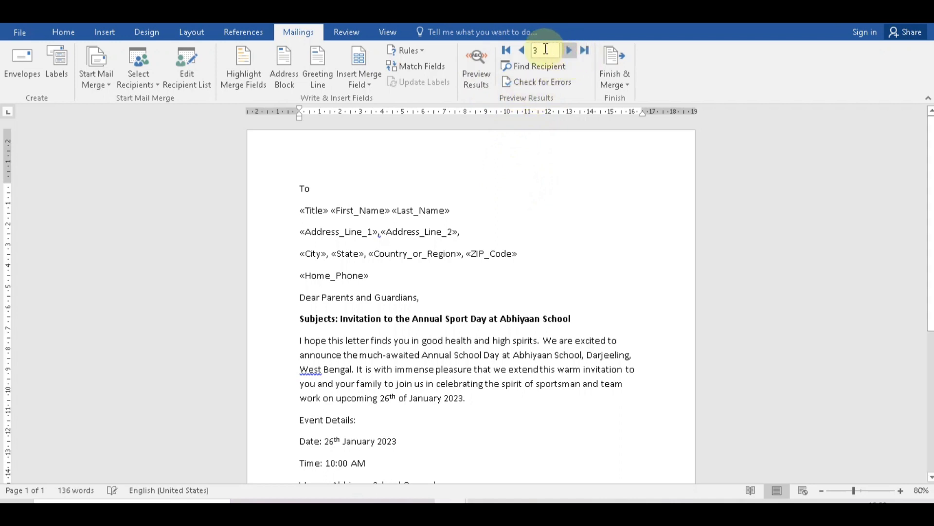
{"action": "left_click", "coordinate": [524, 49]}
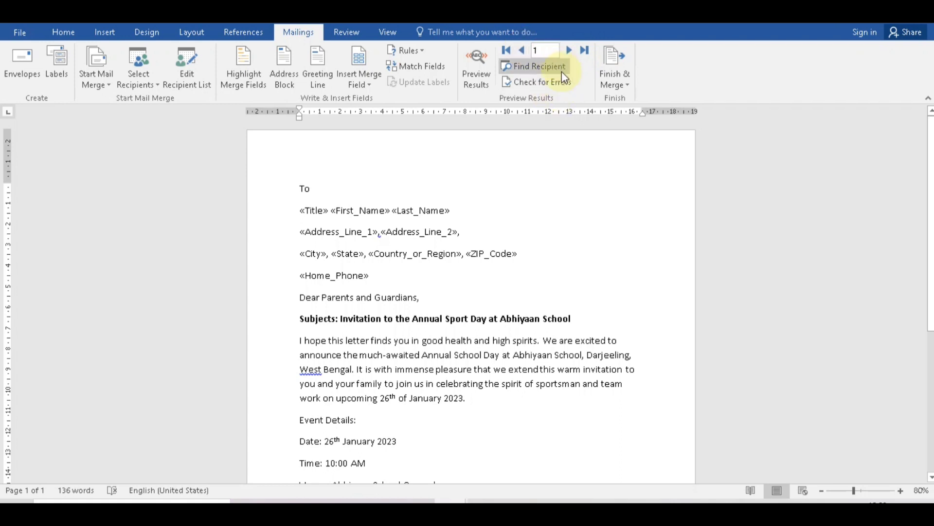
{"action": "left_click", "coordinate": [404, 230]}
{"action": "left_click", "coordinate": [535, 66]}
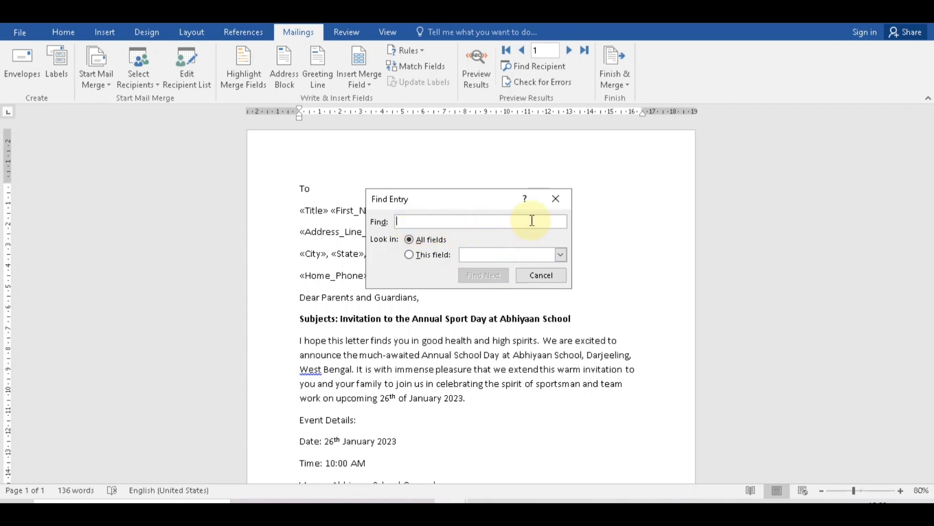
{"action": "left_click", "coordinate": [565, 201]}
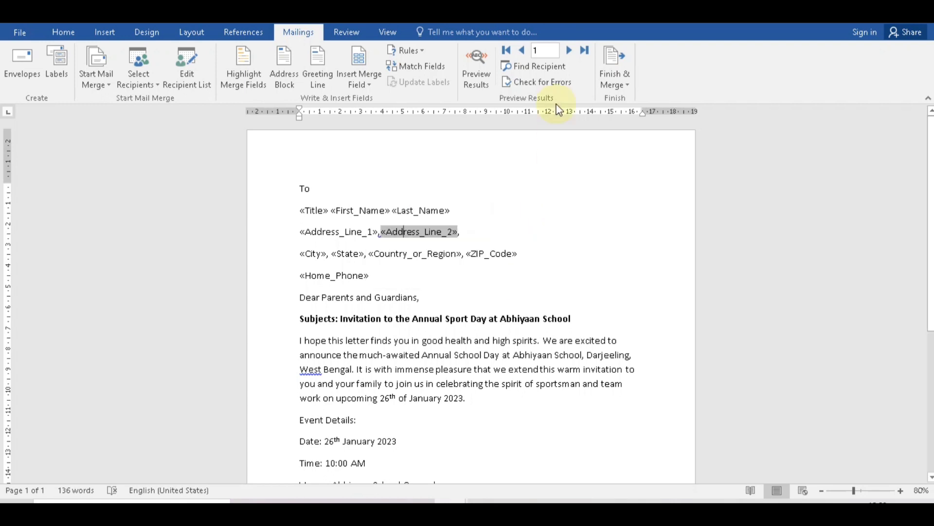
{"action": "left_click", "coordinate": [526, 250]}
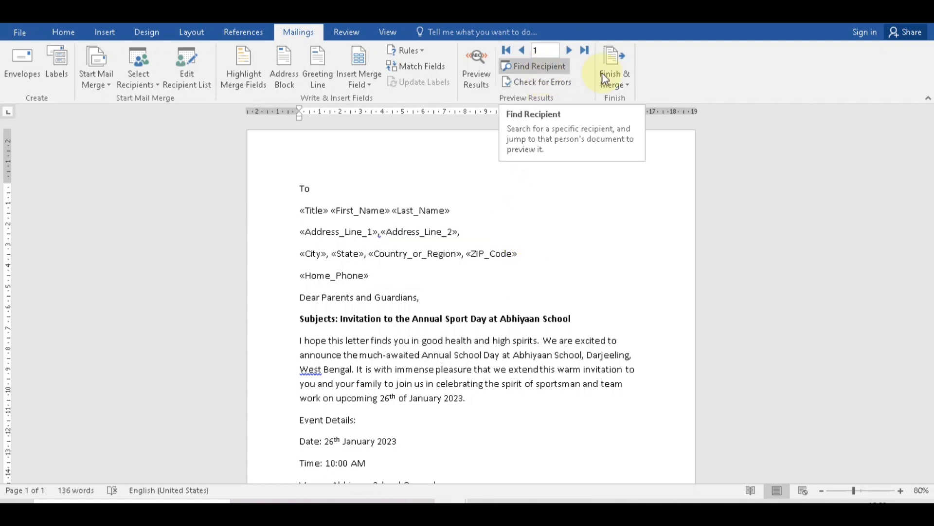
{"action": "left_click", "coordinate": [624, 75]}
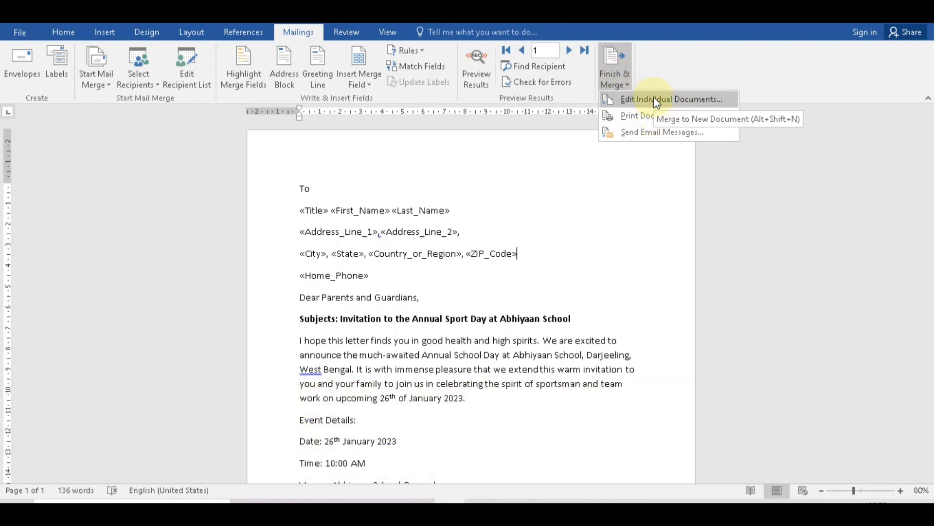
Merge all recipients into individual letters and bring the Letters1 document forward.
{"action": "left_click", "coordinate": [653, 98]}
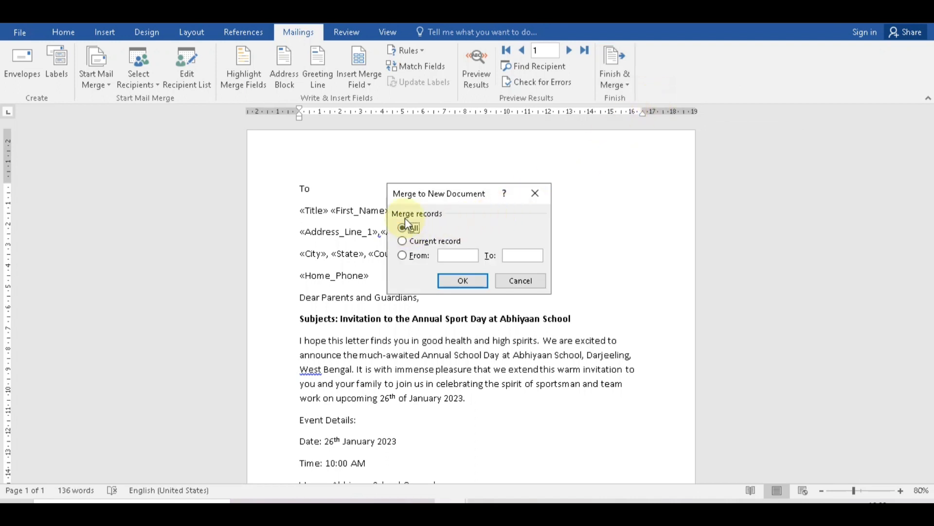
{"action": "left_click", "coordinate": [459, 282]}
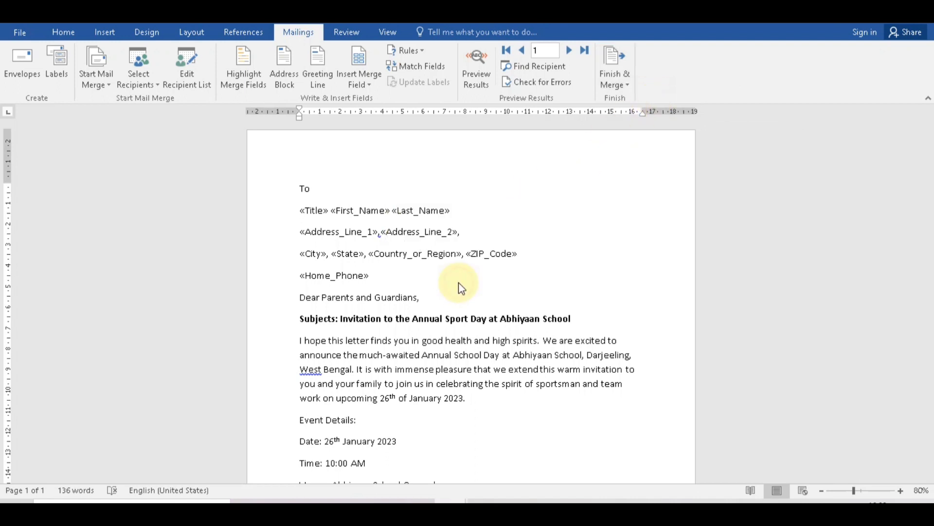
{"action": "mouse_move", "coordinate": [450, 506]}
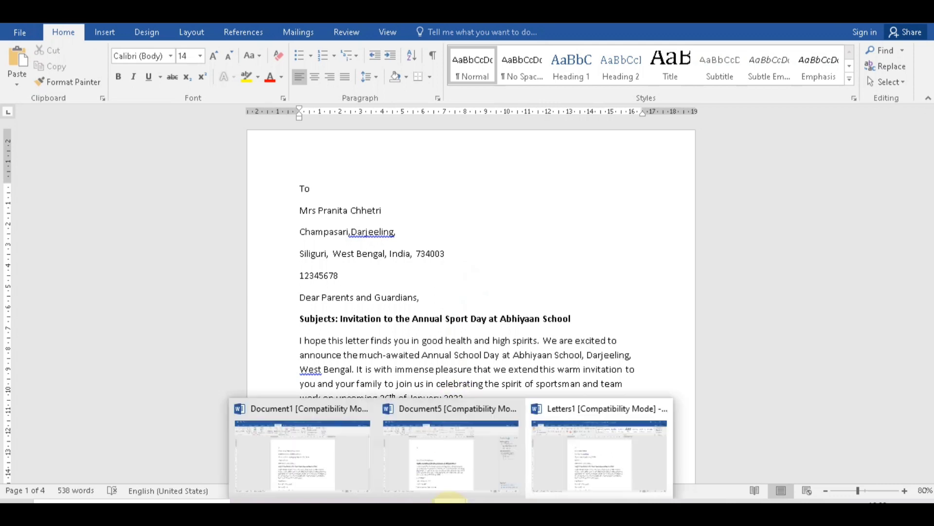
{"action": "left_click", "coordinate": [562, 416]}
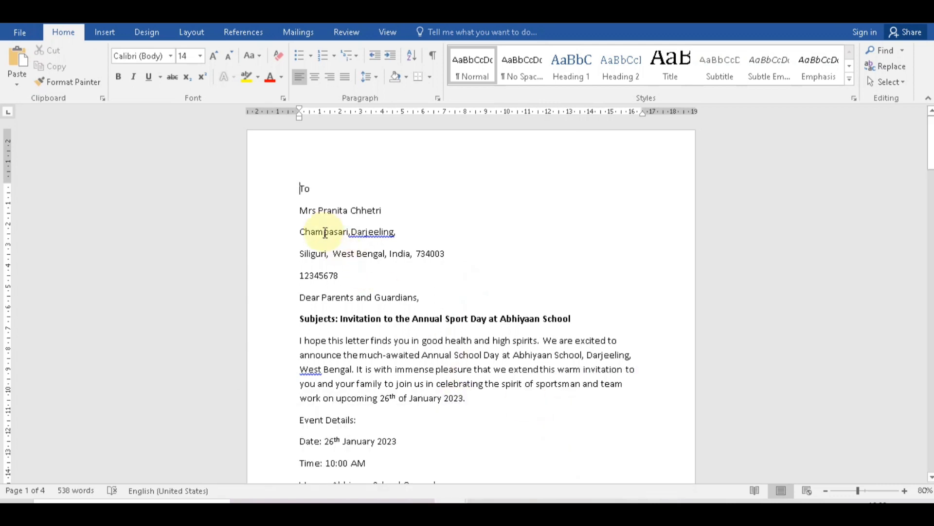
Scroll through the merged letters, selecting recipient name lines to check each one.
{"action": "scroll", "coordinate": [325, 232], "scroll_direction": "down", "scroll_amount": 5}
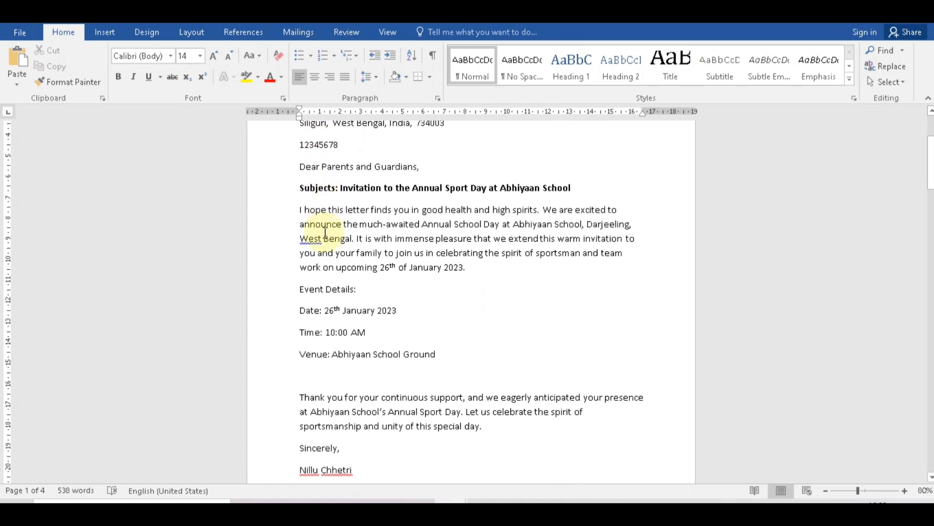
{"action": "scroll", "coordinate": [325, 232], "scroll_direction": "down", "scroll_amount": 12}
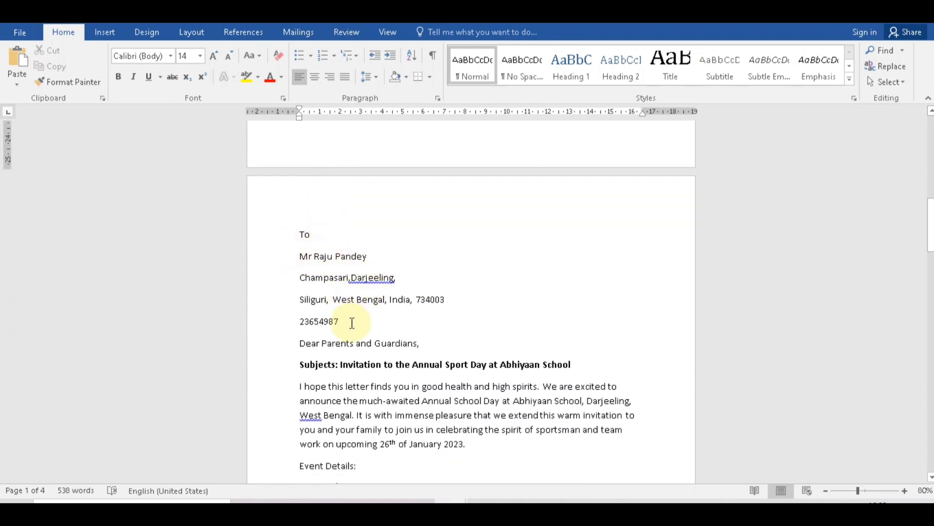
{"action": "scroll", "coordinate": [353, 322], "scroll_direction": "down", "scroll_amount": 3}
{"action": "scroll", "coordinate": [353, 322], "scroll_direction": "down", "scroll_amount": 14}
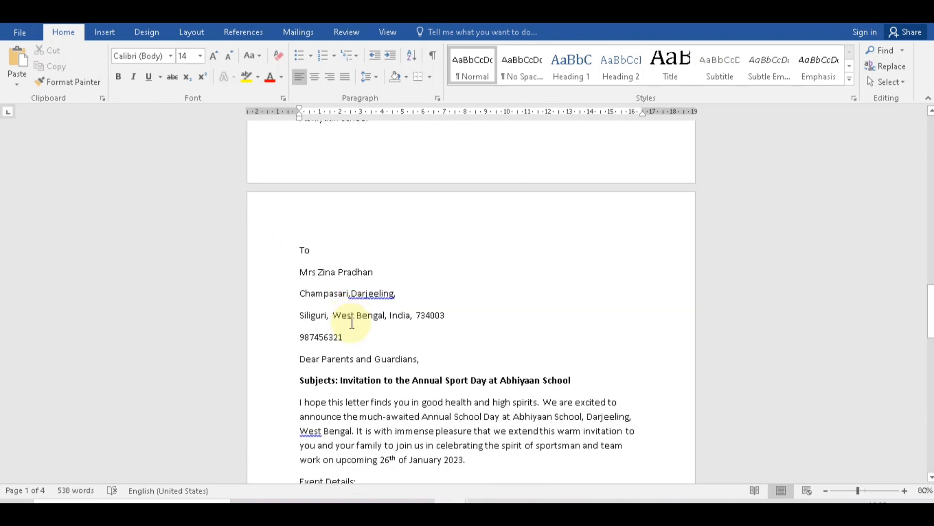
{"action": "scroll", "coordinate": [362, 312], "scroll_direction": "down", "scroll_amount": 15}
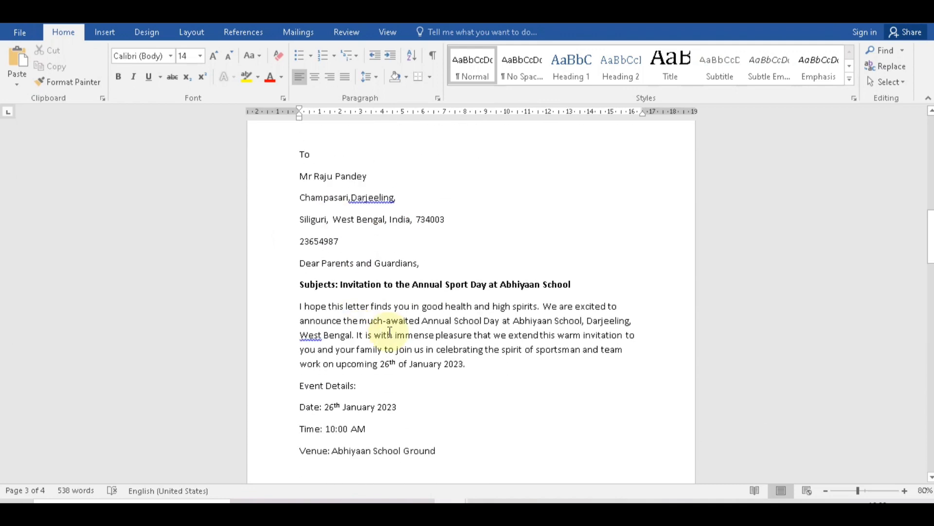
{"action": "scroll", "coordinate": [390, 332], "scroll_direction": "up", "scroll_amount": 5}
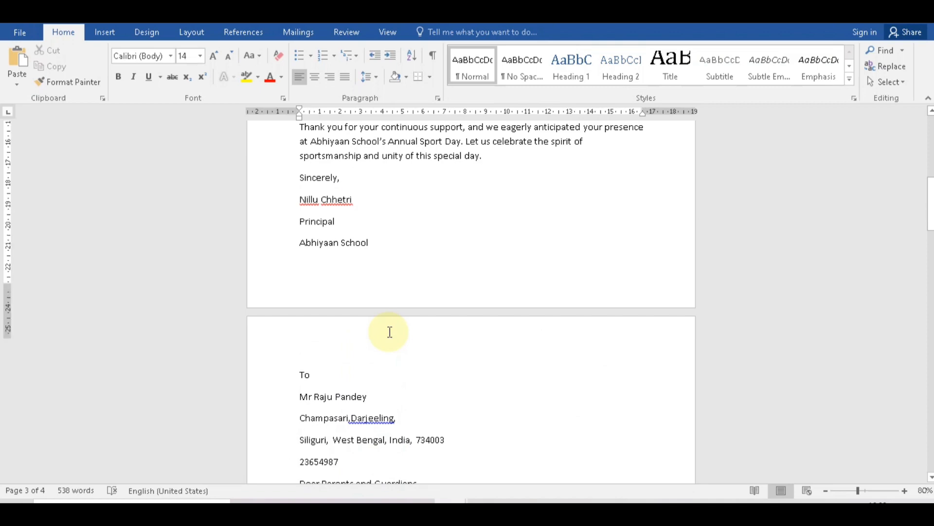
{"action": "scroll", "coordinate": [389, 333], "scroll_direction": "up", "scroll_amount": 10}
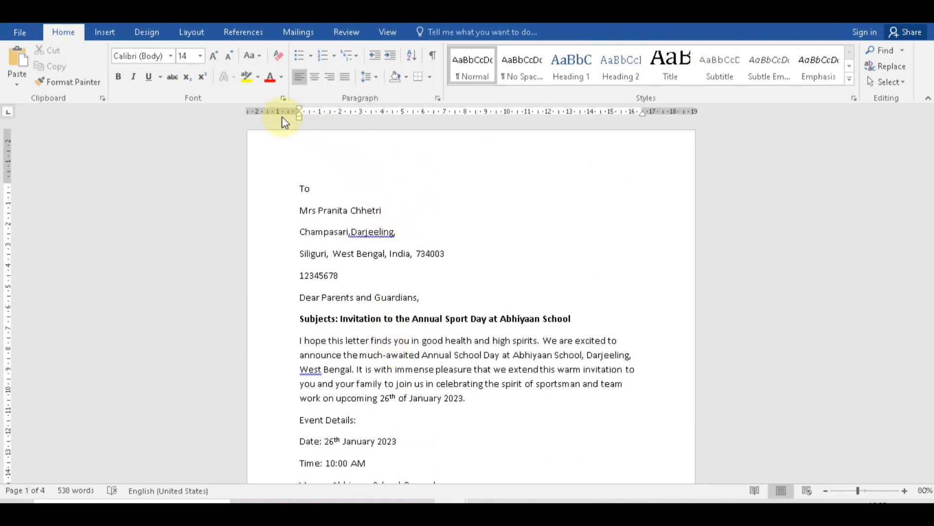
{"action": "left_click_drag", "start_coordinate": [385, 213], "coordinate": [322, 210]}
{"action": "scroll", "coordinate": [444, 313], "scroll_direction": "down", "scroll_amount": 10}
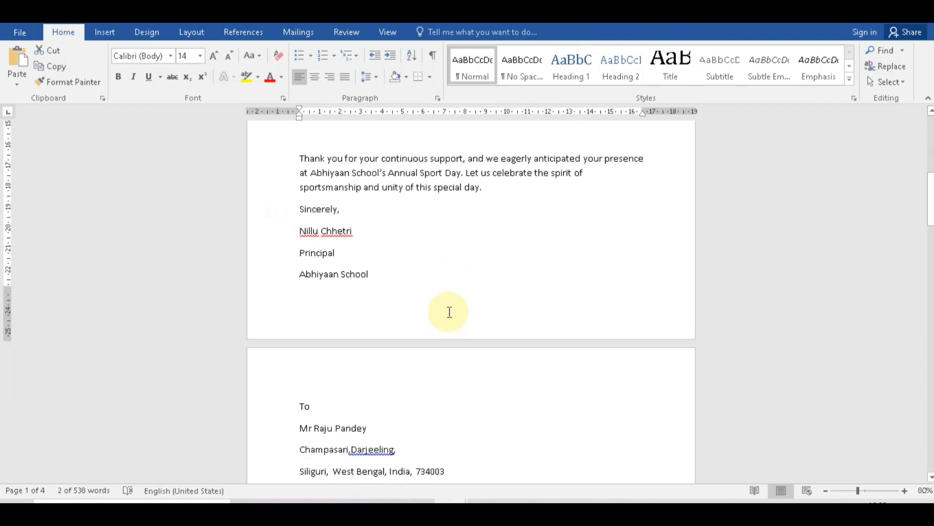
{"action": "scroll", "coordinate": [449, 311], "scroll_direction": "down", "scroll_amount": 3}
{"action": "left_click_drag", "start_coordinate": [382, 346], "coordinate": [292, 345]}
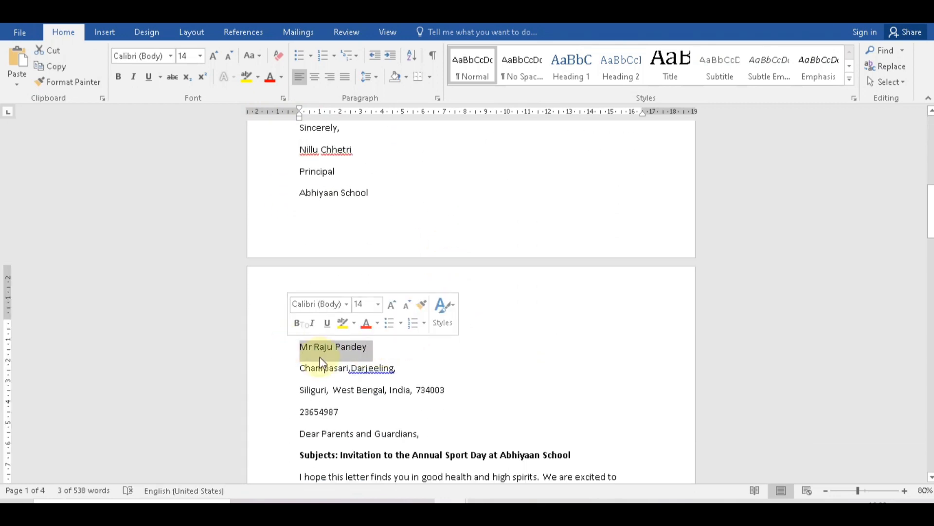
{"action": "scroll", "coordinate": [320, 357], "scroll_direction": "down", "scroll_amount": 10}
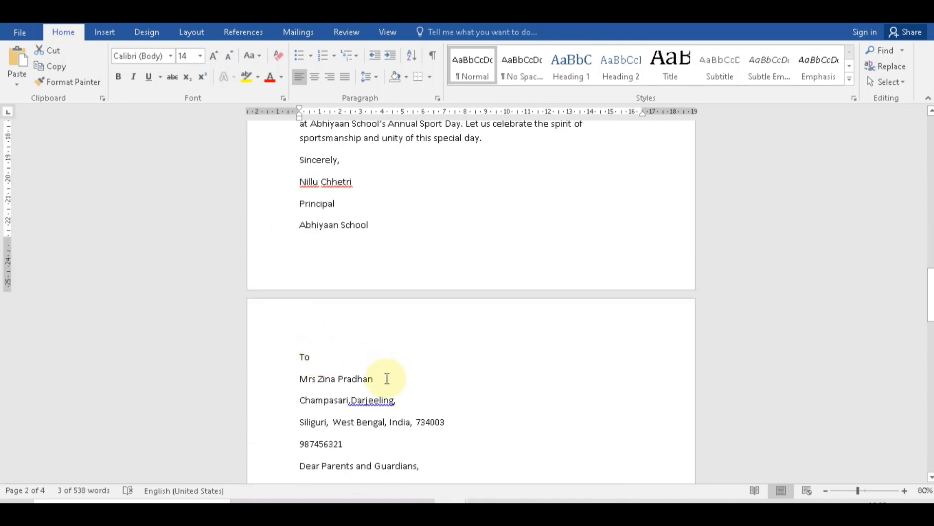
{"action": "left_click_drag", "start_coordinate": [386, 379], "coordinate": [278, 380]}
{"action": "scroll", "coordinate": [455, 359], "scroll_direction": "down", "scroll_amount": 4}
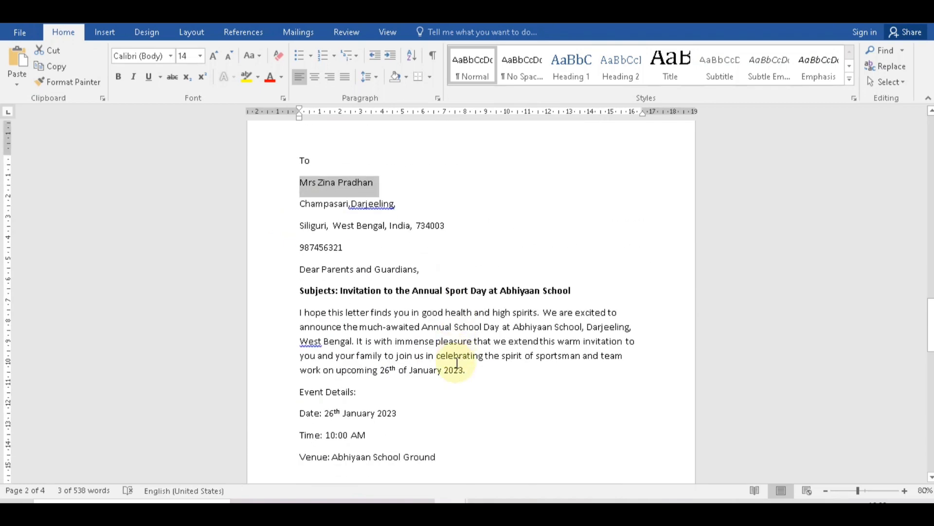
{"action": "scroll", "coordinate": [456, 363], "scroll_direction": "up", "scroll_amount": 15}
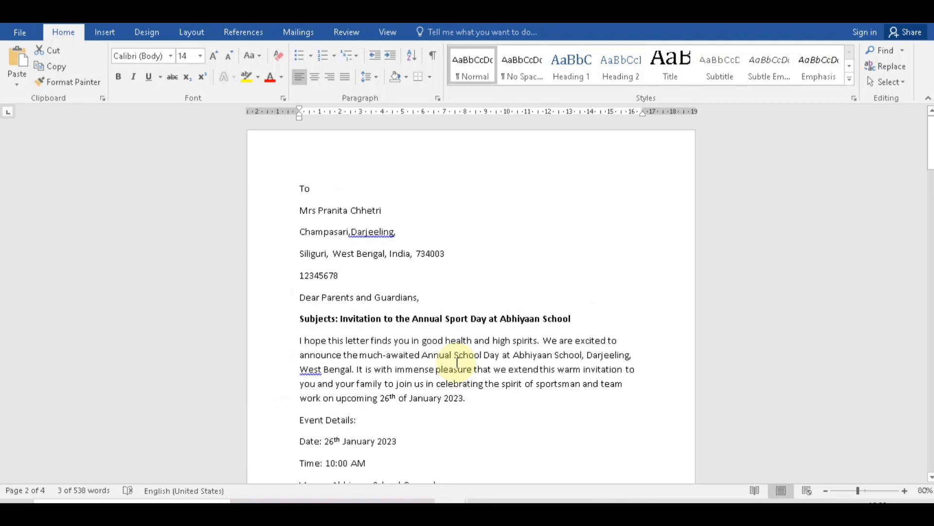
{"action": "left_click", "coordinate": [382, 210]}
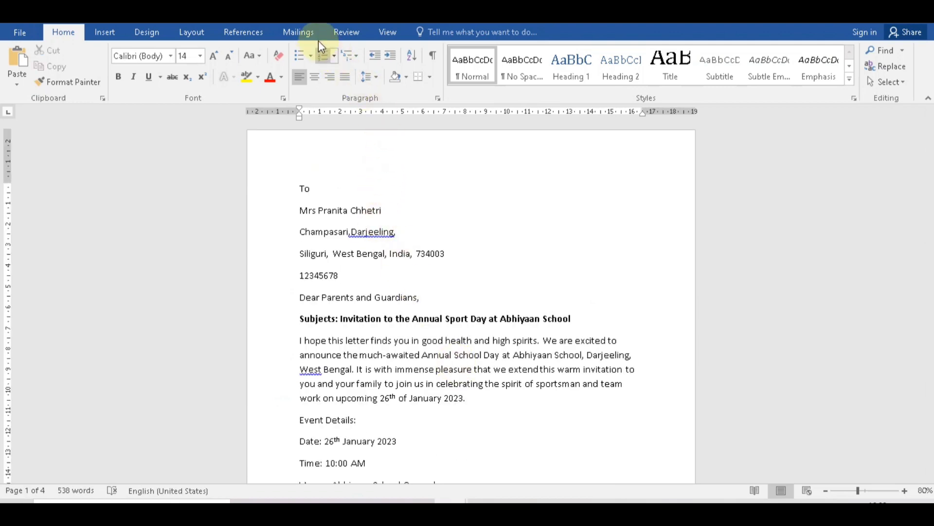
Delete the old address fields and salutation from below To.
{"action": "left_click", "coordinate": [308, 32]}
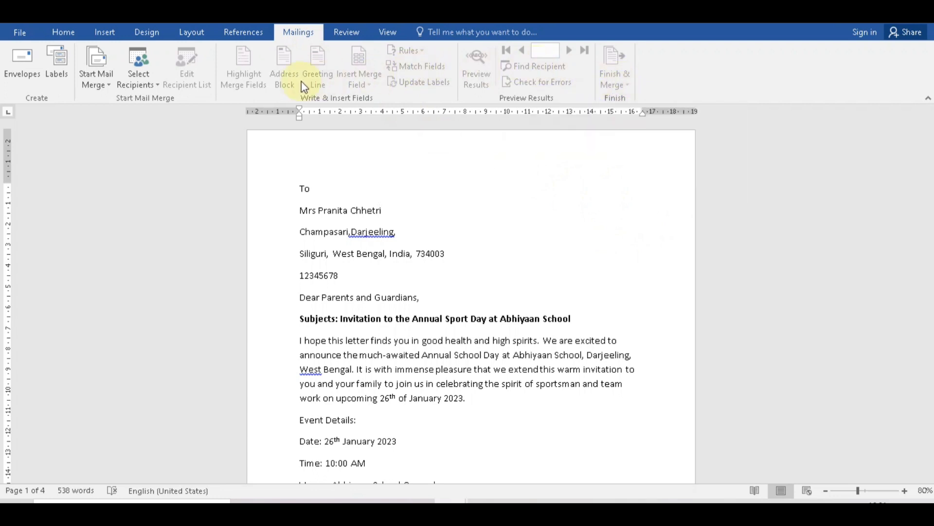
{"action": "left_click", "coordinate": [19, 33]}
{"action": "left_click", "coordinate": [31, 195]}
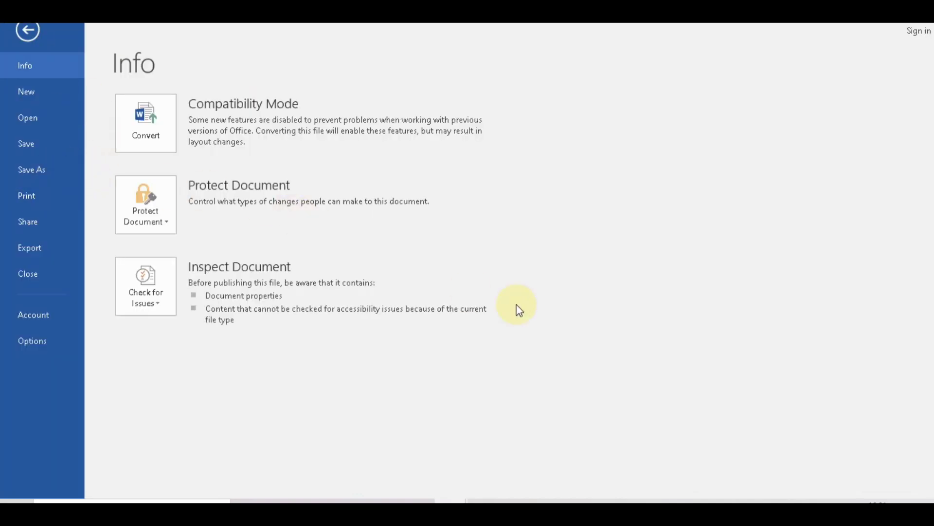
{"action": "left_click_drag", "start_coordinate": [422, 299], "coordinate": [309, 216]}
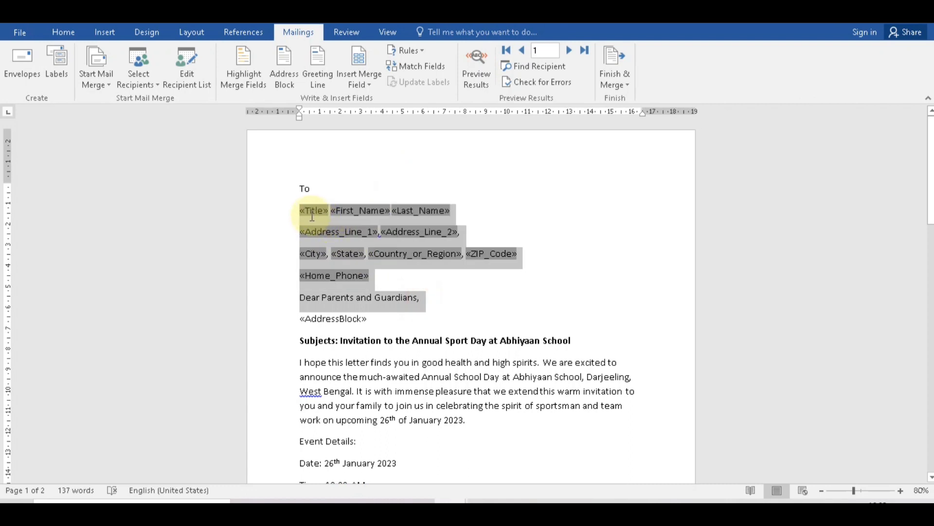
{"action": "key", "text": "Delete"}
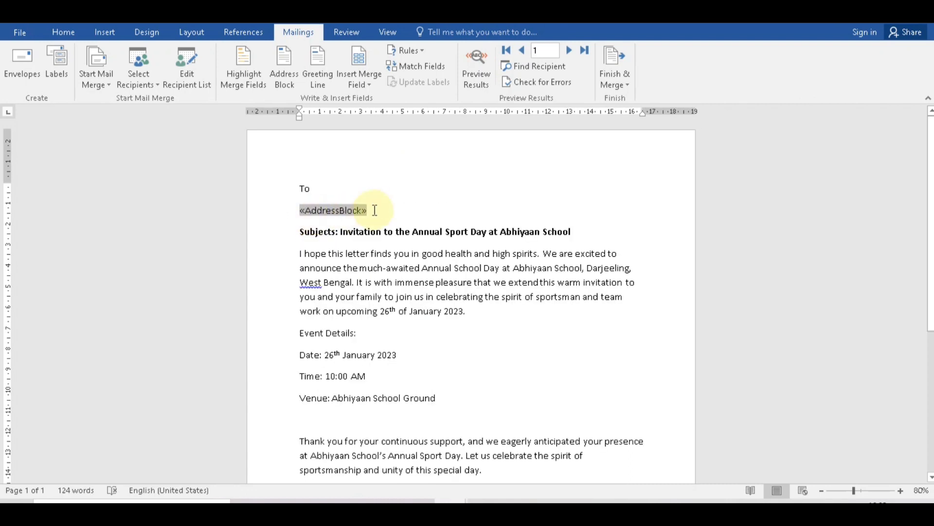
With Preview Results off, delete the «AddressBlock» field and leave a blank line.
{"action": "left_click", "coordinate": [482, 55]}
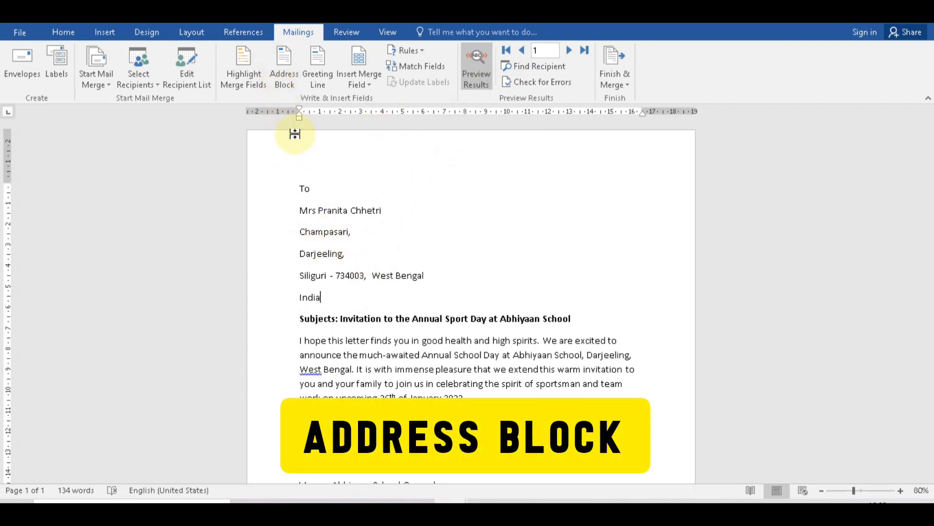
{"action": "left_click", "coordinate": [475, 52]}
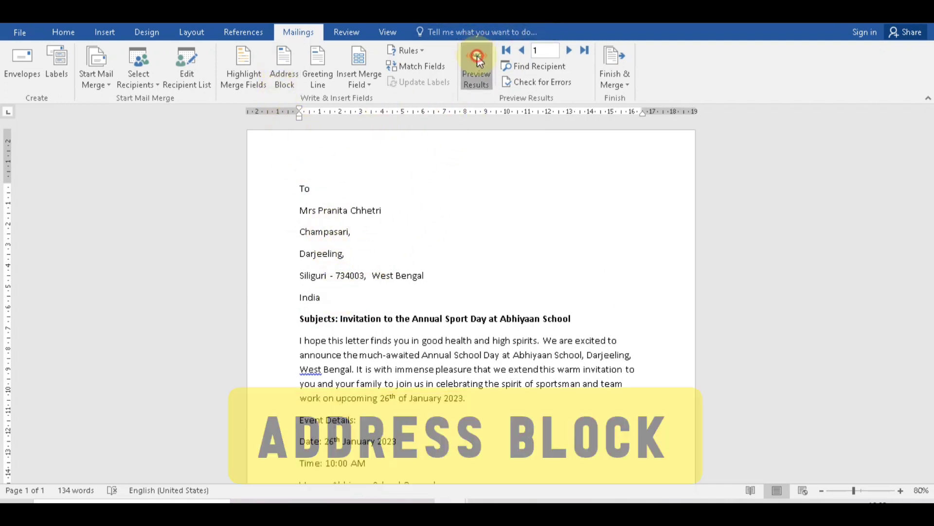
{"action": "left_click_drag", "start_coordinate": [372, 211], "coordinate": [299, 212]}
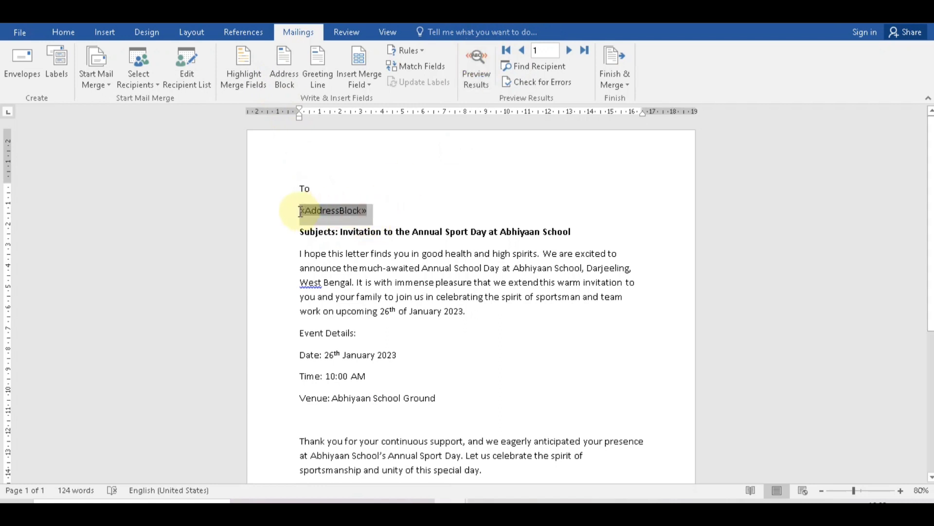
{"action": "key", "text": "Delete"}
{"action": "key", "text": "Delete"}
{"action": "key", "text": "Return"}
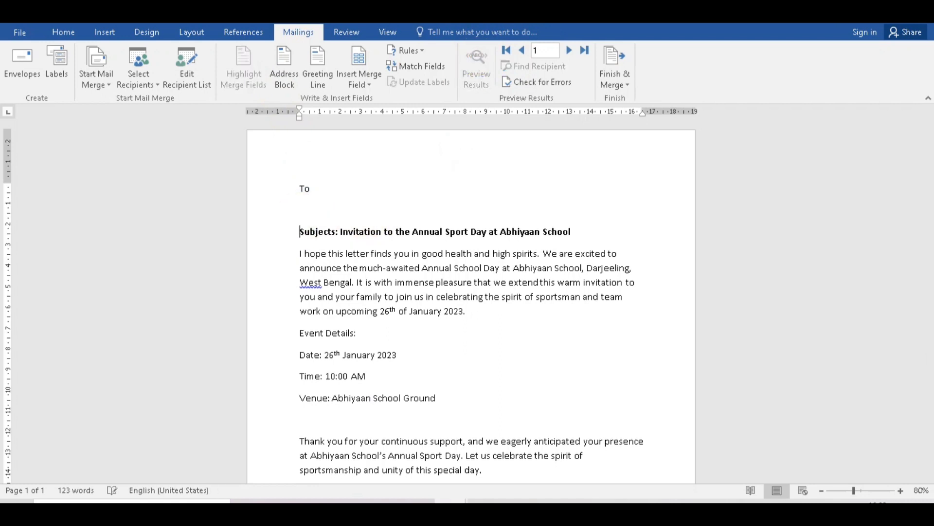
Insert a Greeting Line below To using 'Dear Mr. Randall' with 'Dear Sir or Madam' fallback.
{"action": "left_click", "coordinate": [305, 209]}
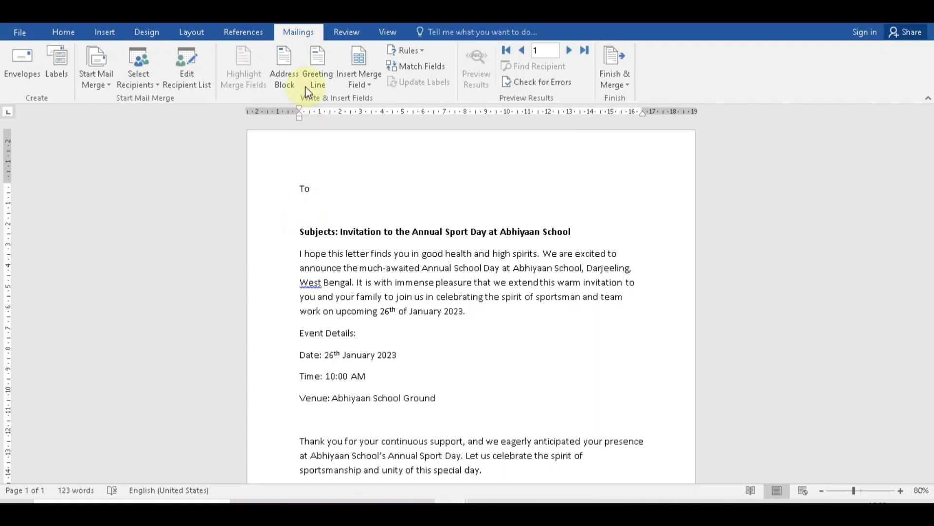
{"action": "left_click", "coordinate": [318, 73]}
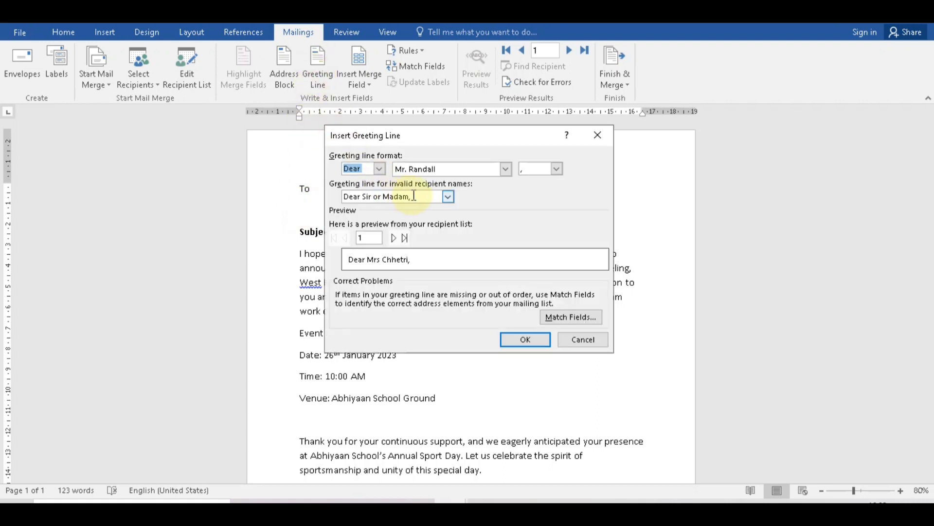
{"action": "left_click_drag", "start_coordinate": [421, 196], "coordinate": [366, 198]}
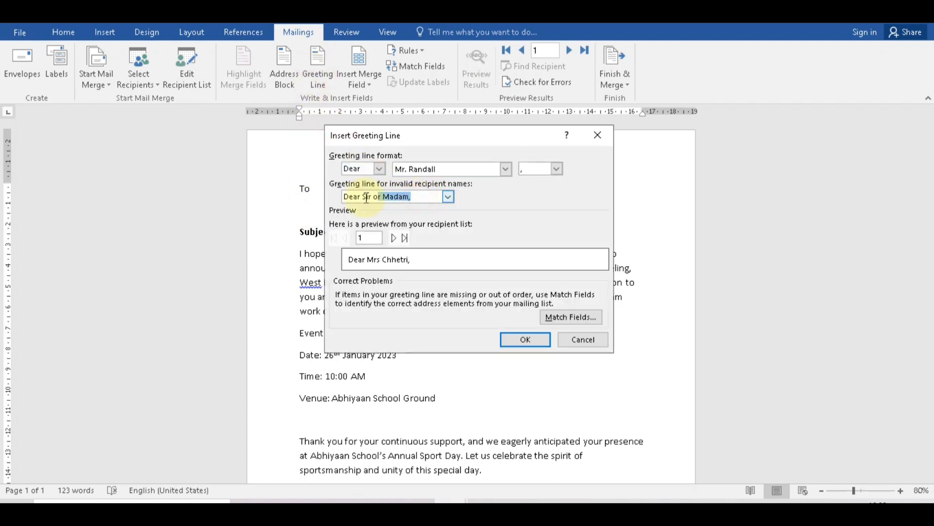
{"action": "left_click", "coordinate": [418, 196]}
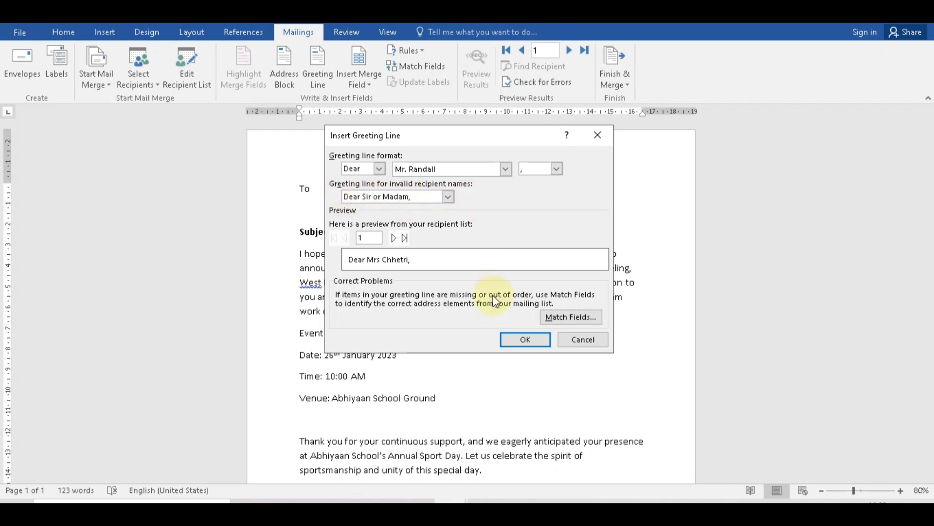
{"action": "left_click", "coordinate": [524, 343]}
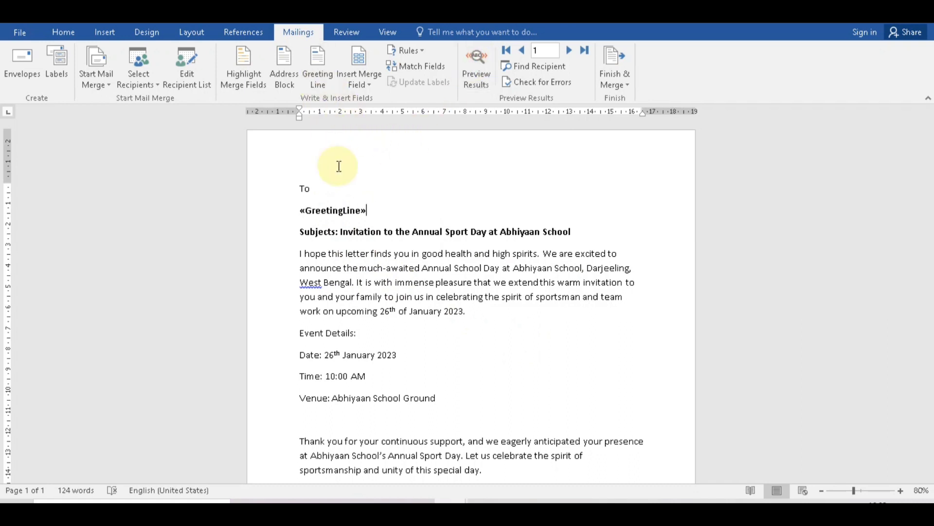
{"action": "left_click_drag", "start_coordinate": [363, 214], "coordinate": [306, 212]}
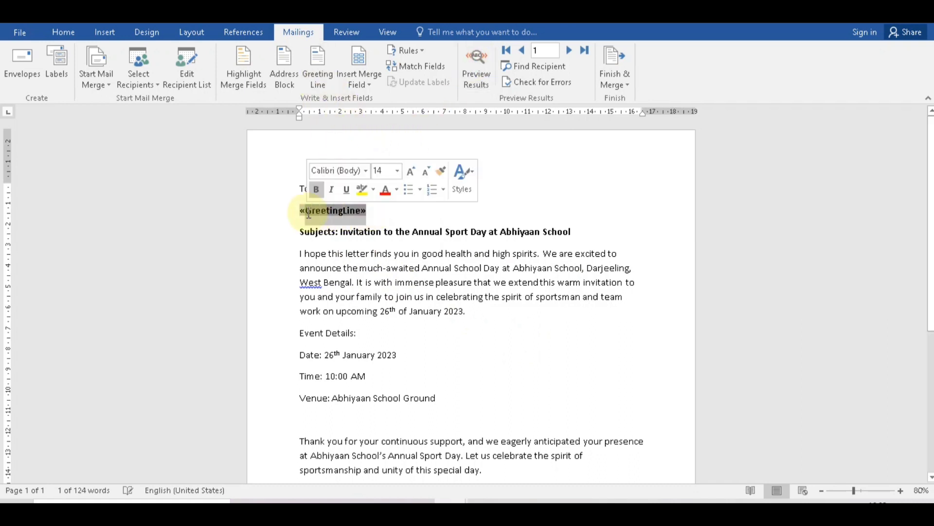
{"action": "key", "text": "BackSpace"}
{"action": "key", "text": "shift+Left"}
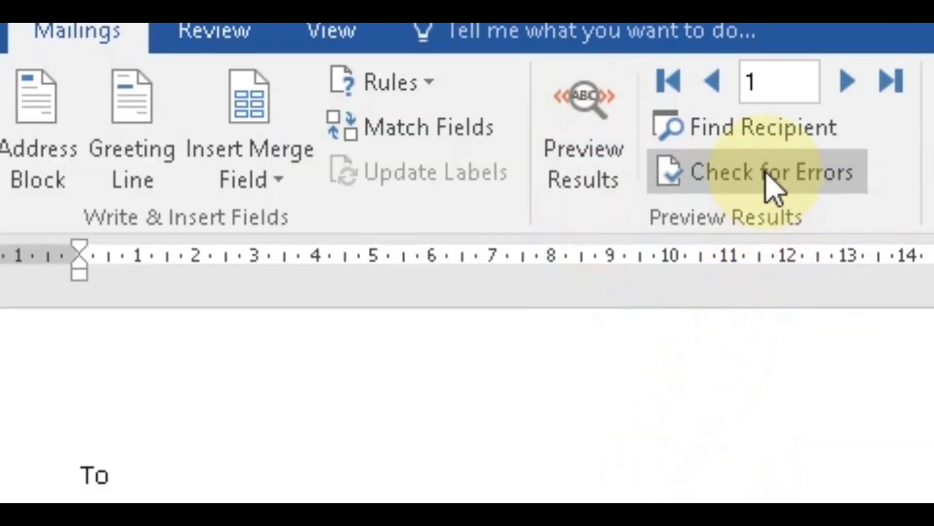
{"action": "left_click", "coordinate": [806, 90]}
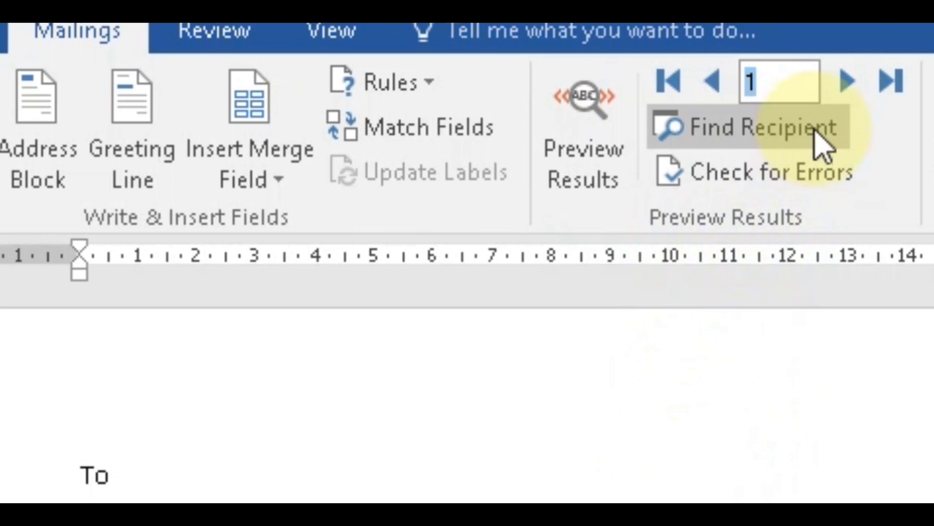
{"action": "left_click", "coordinate": [851, 87]}
{"action": "left_click", "coordinate": [851, 86]}
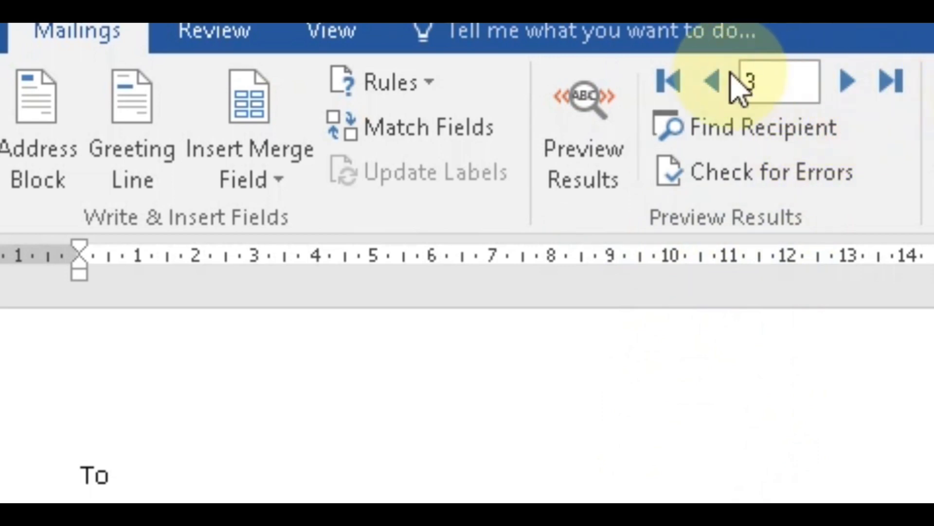
{"action": "left_click", "coordinate": [716, 81]}
{"action": "left_click", "coordinate": [716, 80]}
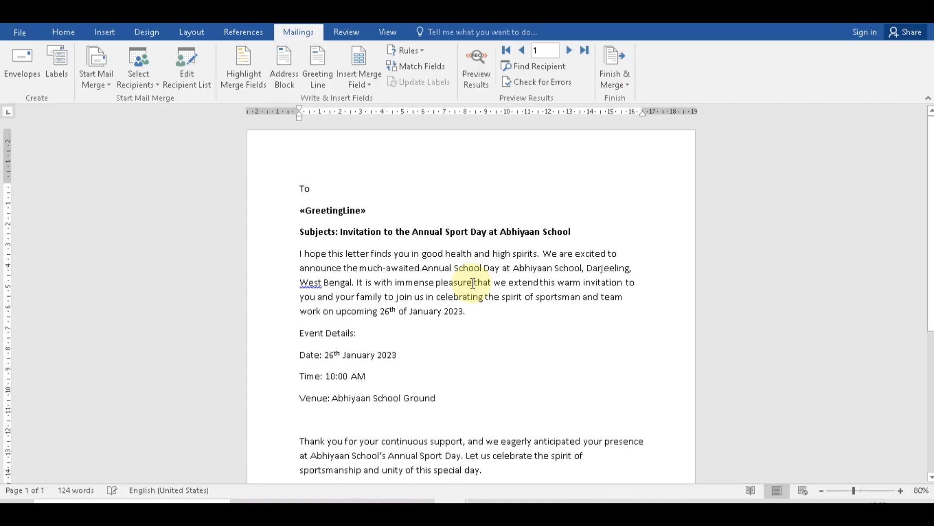
{"action": "left_click", "coordinate": [377, 204]}
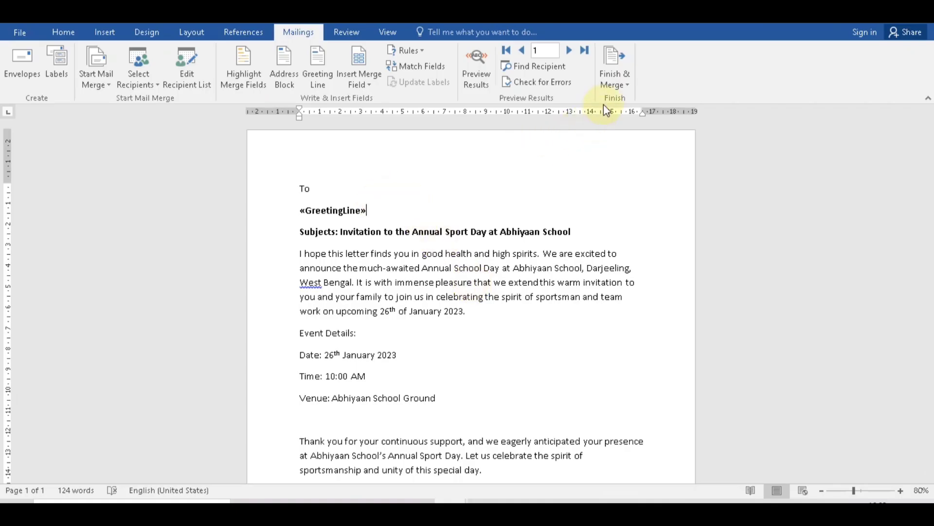
Merge all recipients into a new document of individual letters via Finish & Merge.
{"action": "left_click", "coordinate": [615, 83]}
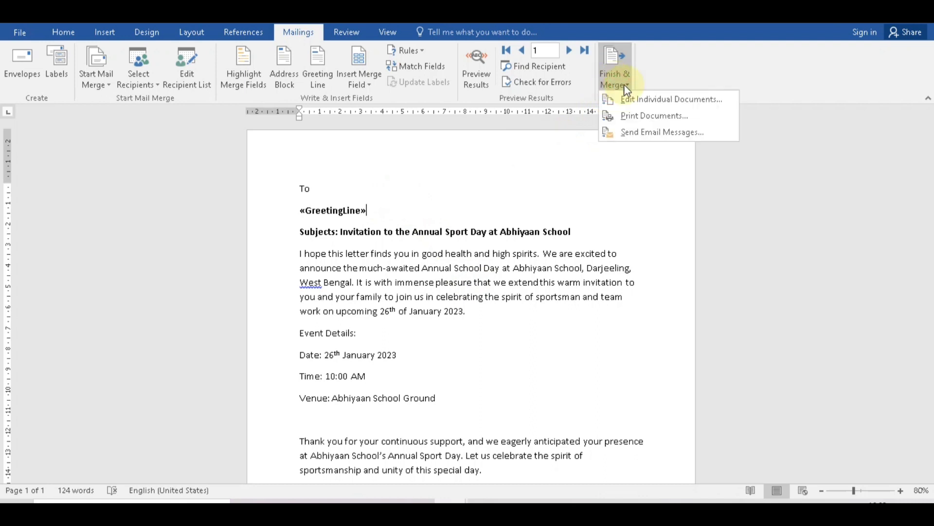
{"action": "left_click", "coordinate": [640, 97]}
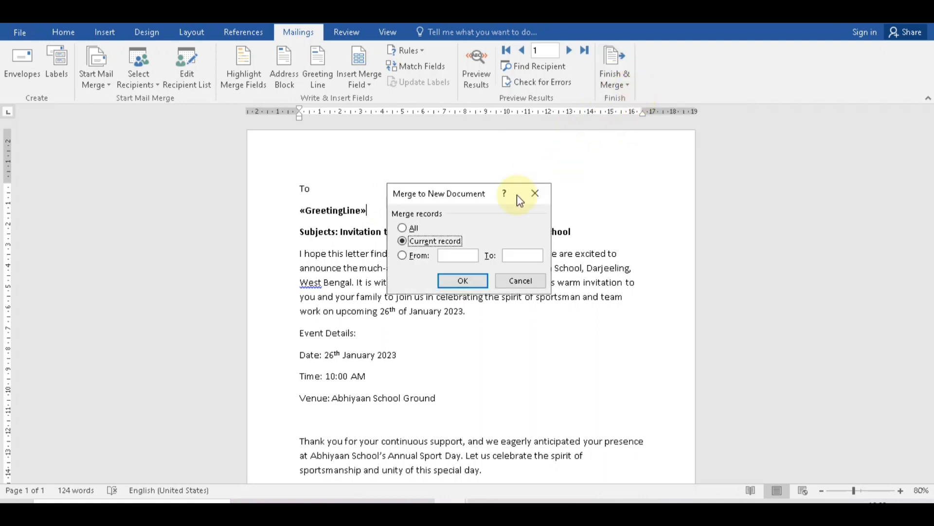
{"action": "left_click", "coordinate": [403, 229]}
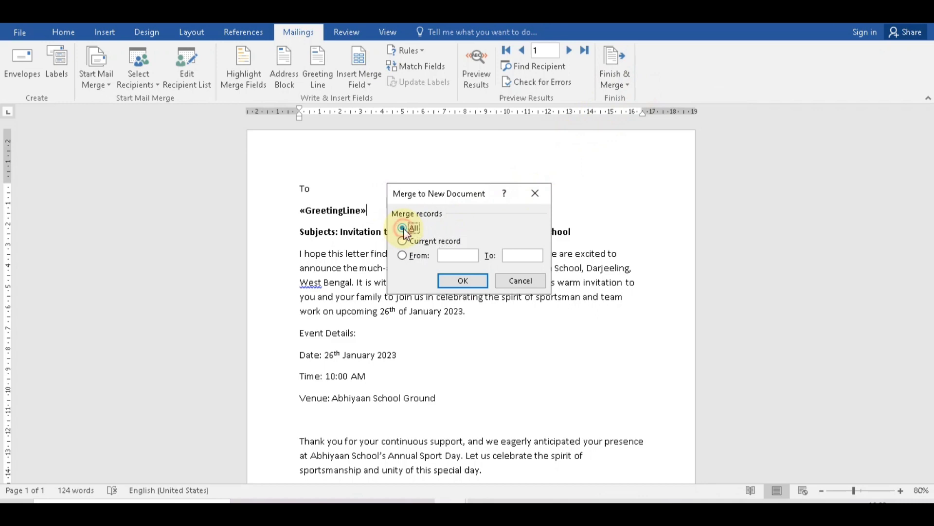
{"action": "left_click", "coordinate": [463, 282]}
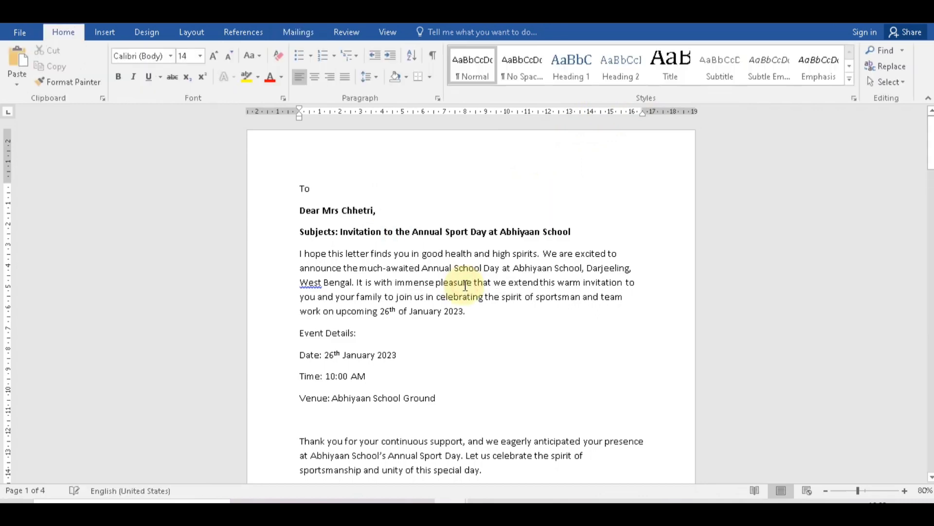
Scroll through the merged Letters3 pages to check each recipient's greeting.
{"action": "scroll", "coordinate": [419, 298], "scroll_direction": "down", "scroll_amount": 6}
{"action": "scroll", "coordinate": [420, 298], "scroll_direction": "down", "scroll_amount": 4}
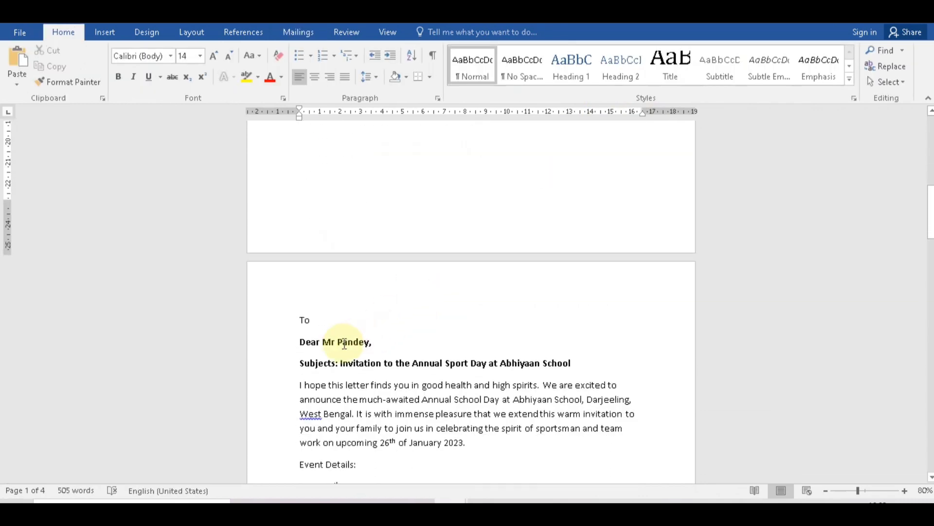
{"action": "scroll", "coordinate": [364, 344], "scroll_direction": "down", "scroll_amount": 1}
{"action": "scroll", "coordinate": [363, 344], "scroll_direction": "down", "scroll_amount": 10}
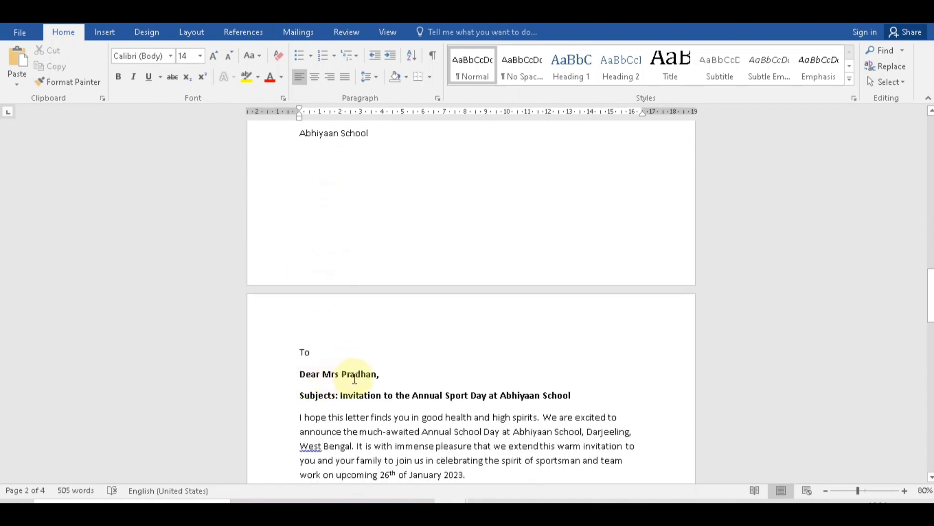
{"action": "scroll", "coordinate": [398, 370], "scroll_direction": "up", "scroll_amount": 8}
{"action": "scroll", "coordinate": [399, 371], "scroll_direction": "down", "scroll_amount": 3}
{"action": "scroll", "coordinate": [397, 371], "scroll_direction": "up", "scroll_amount": 12}
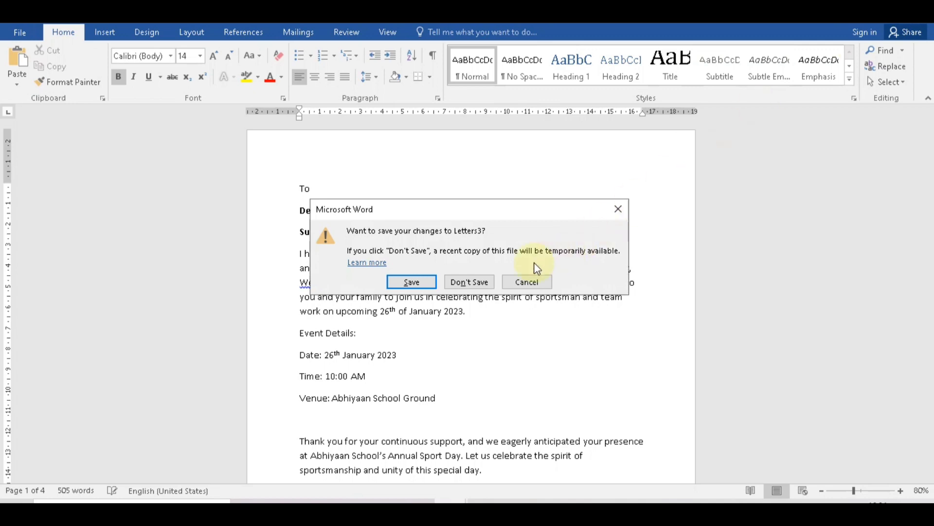
Close Letters3 and Document1 without saving, and hide the Mail Merge pane.
{"action": "left_click", "coordinate": [477, 282]}
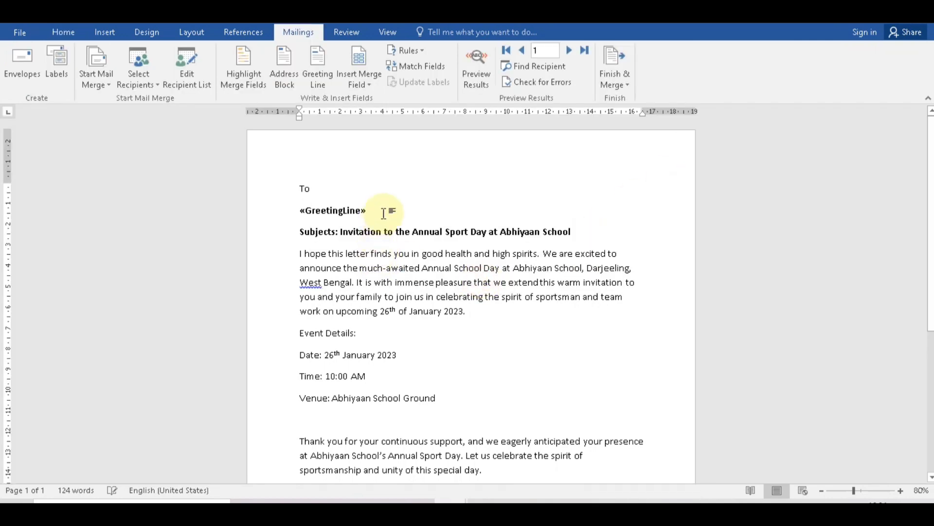
{"action": "left_click", "coordinate": [920, 11]}
{"action": "left_click", "coordinate": [470, 282]}
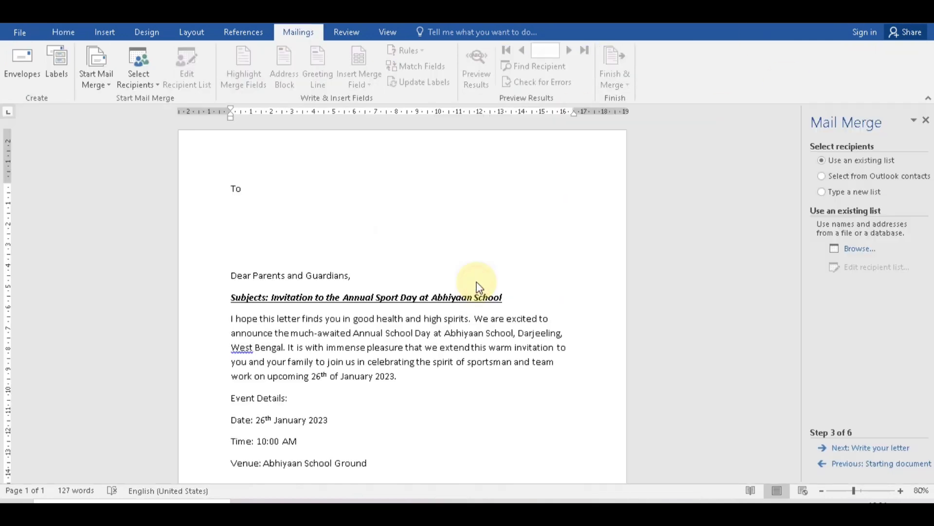
{"action": "left_click", "coordinate": [926, 122]}
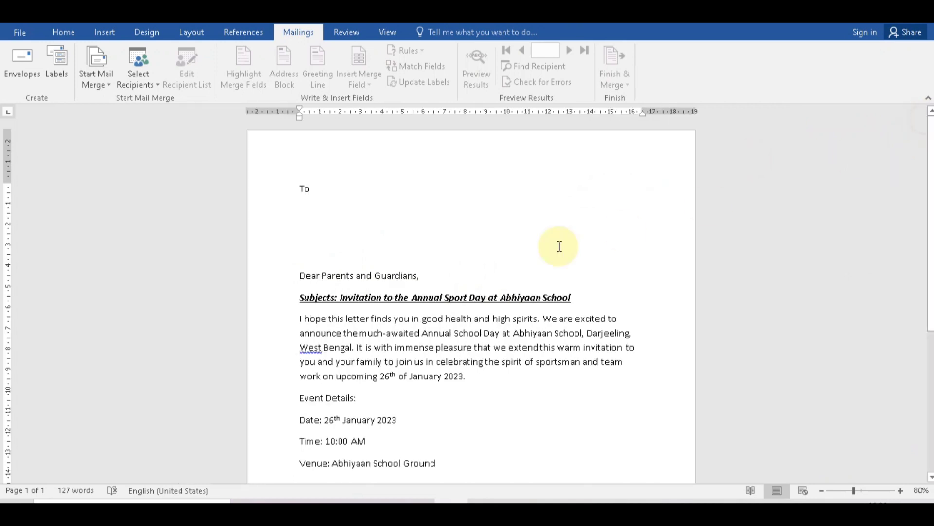
Review the Dear Parents and Guardians letter, then close it with Ctrl+W.
{"action": "scroll", "coordinate": [393, 261], "scroll_direction": "down", "scroll_amount": 1}
{"action": "scroll", "coordinate": [394, 261], "scroll_direction": "down", "scroll_amount": 1}
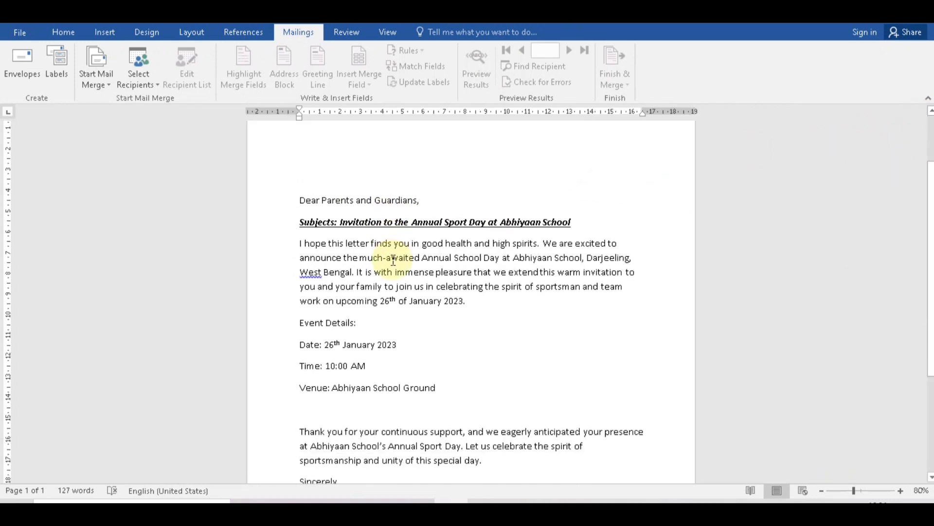
{"action": "scroll", "coordinate": [393, 262], "scroll_direction": "up", "scroll_amount": 3}
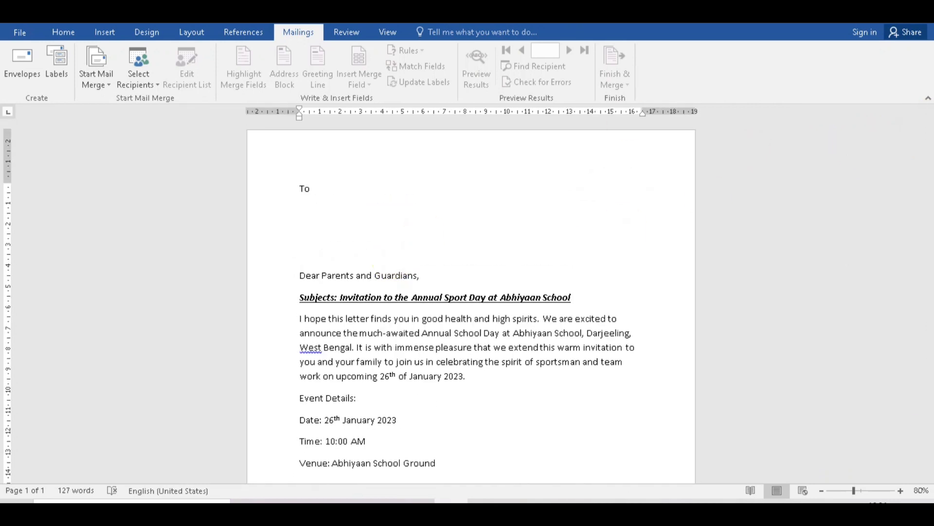
{"action": "key", "text": "ctrl+w"}
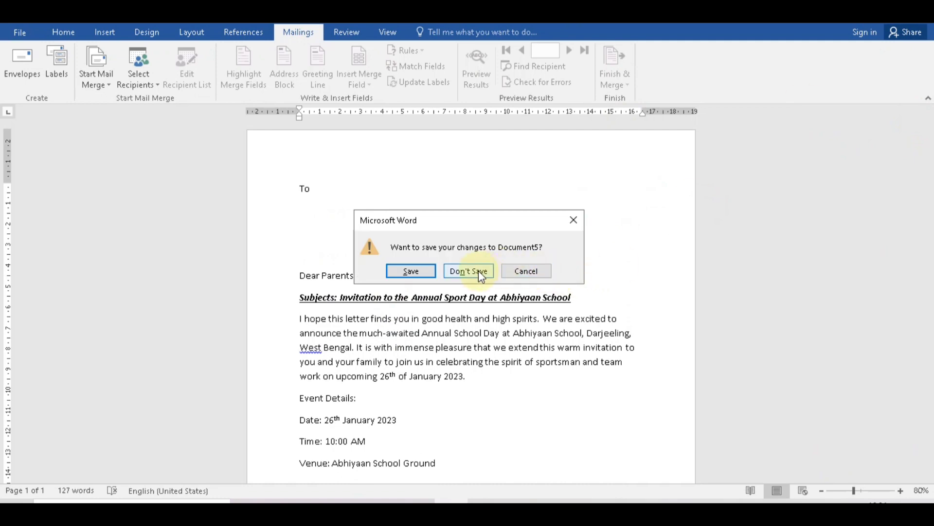